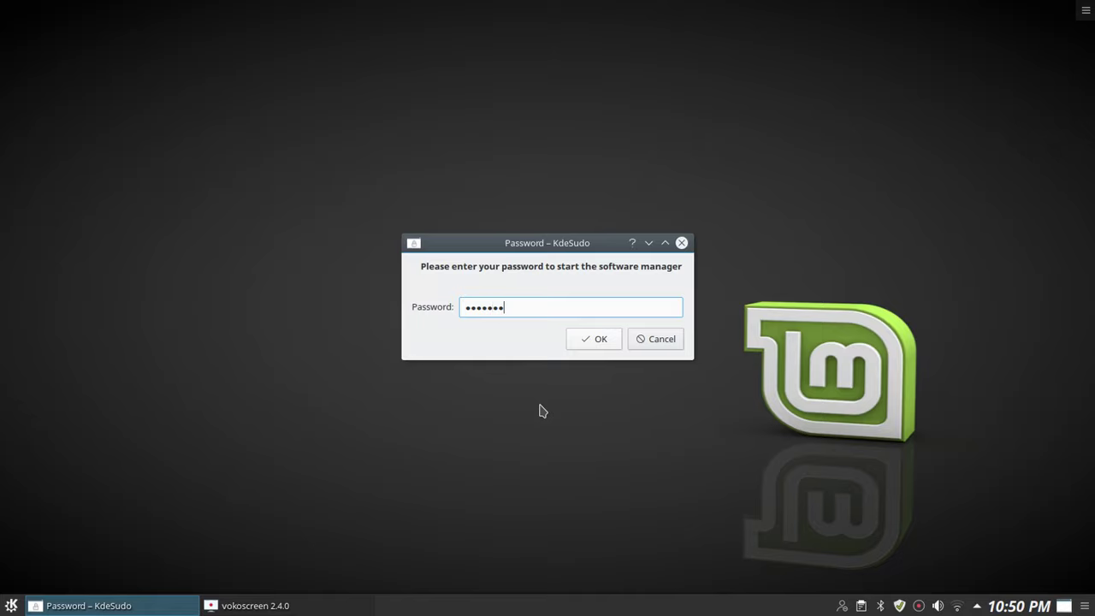
Step: Submit the account password to start the Software Manager and maximize its window
key("Return")
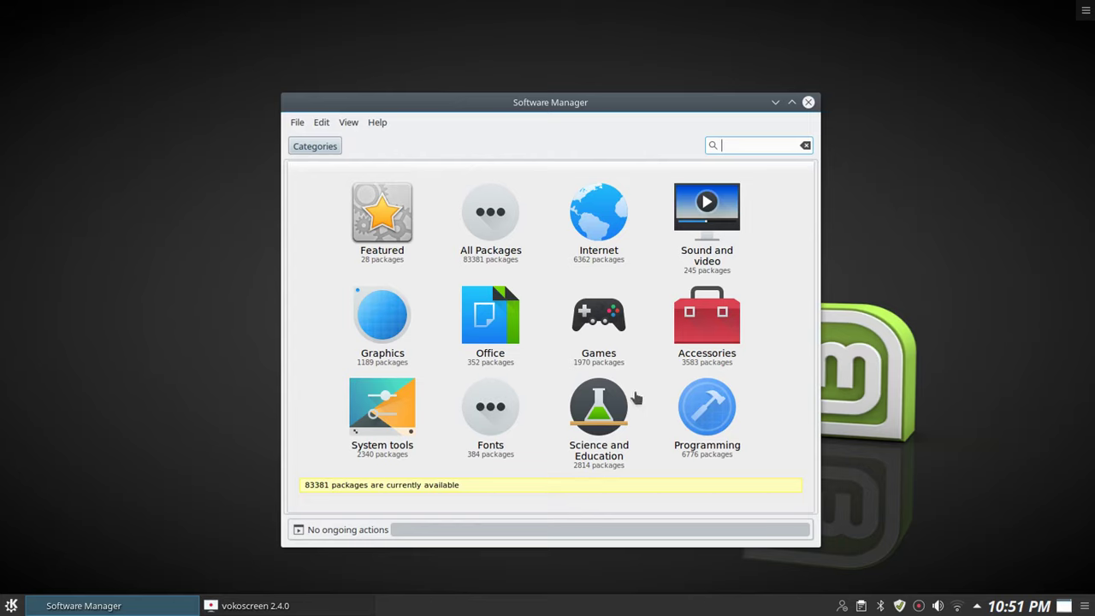
left_click(790, 104)
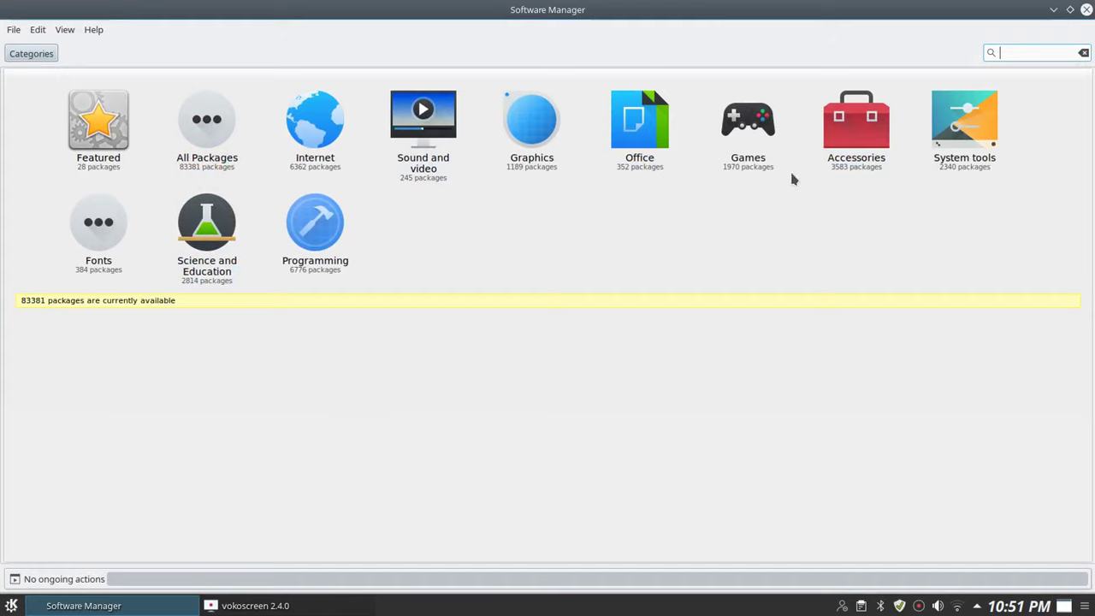
Step: Open the Featured category and look through its full list of packages
left_click(99, 128)
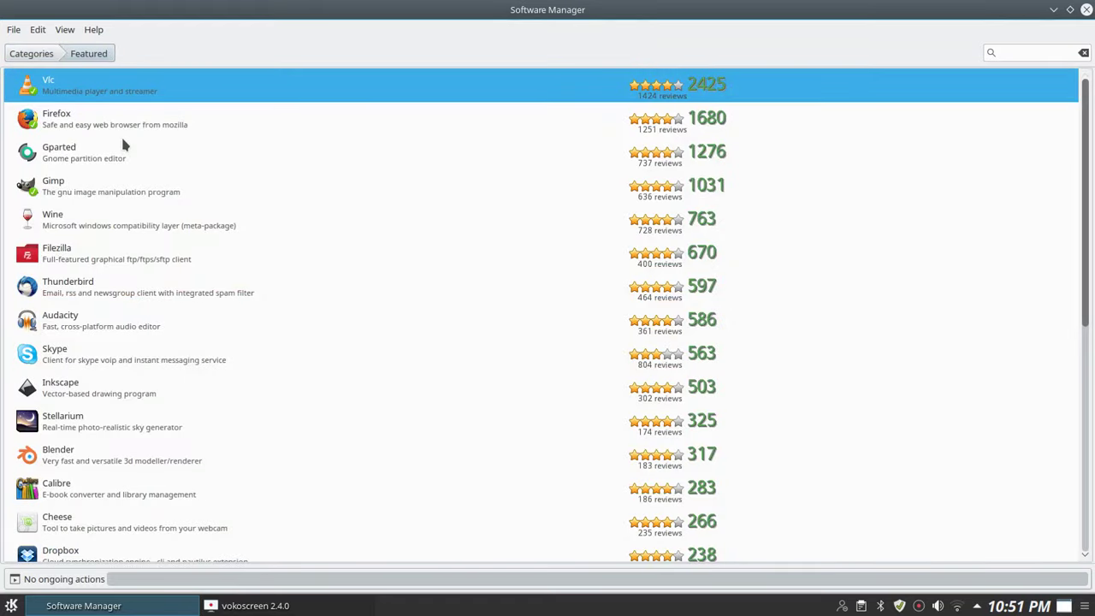
scroll(371, 145, "down", 5)
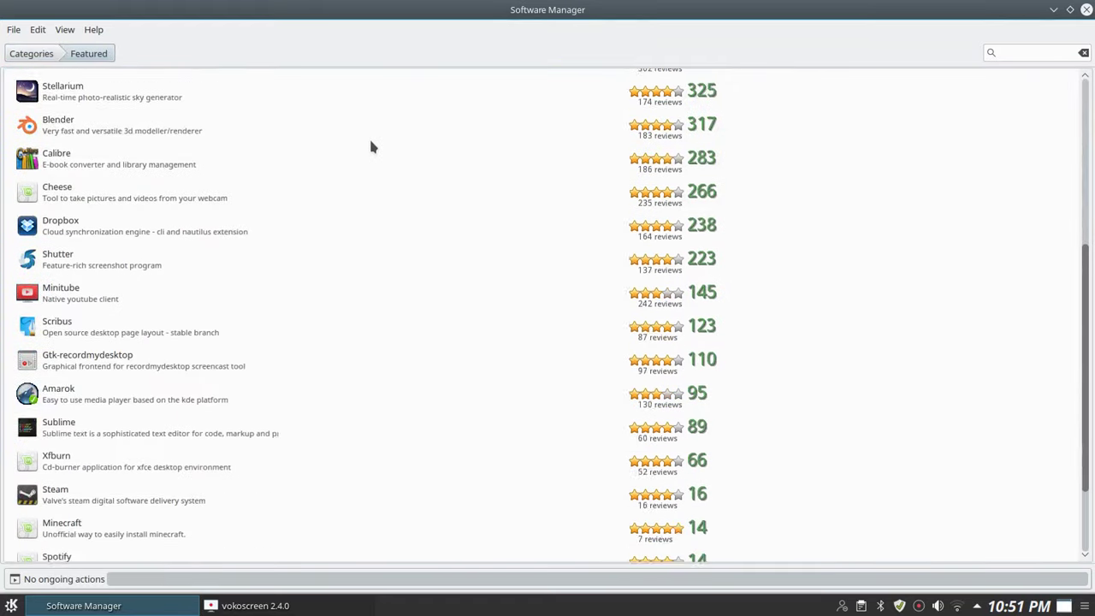
scroll(371, 147, "up", 5)
scroll(371, 148, "up", 1)
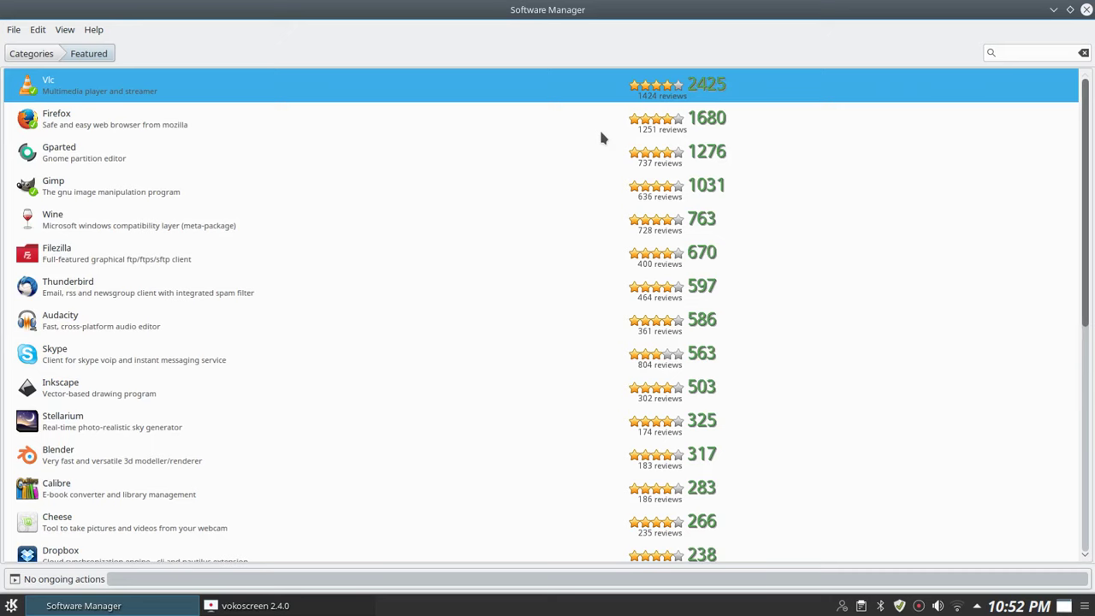
scroll(476, 178, "down", 5)
key("Home")
scroll(363, 230, "down", 5)
scroll(362, 231, "up", 5)
scroll(324, 272, "down", 5)
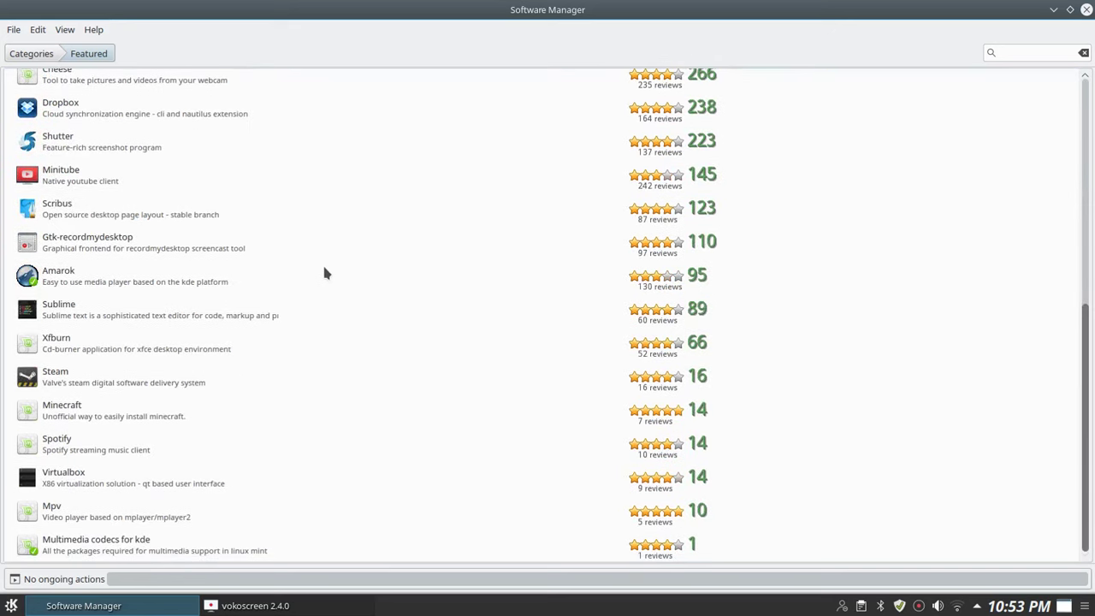
key("Home")
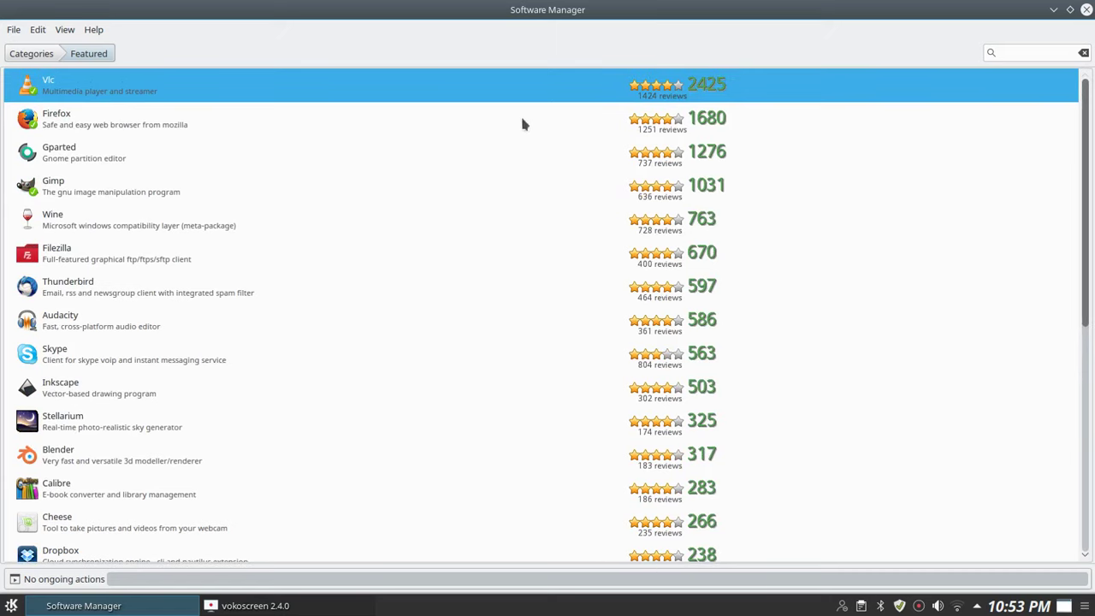
Step: View the Vlc package's description, details and reviews, then return to the Featured list
left_click(697, 96)
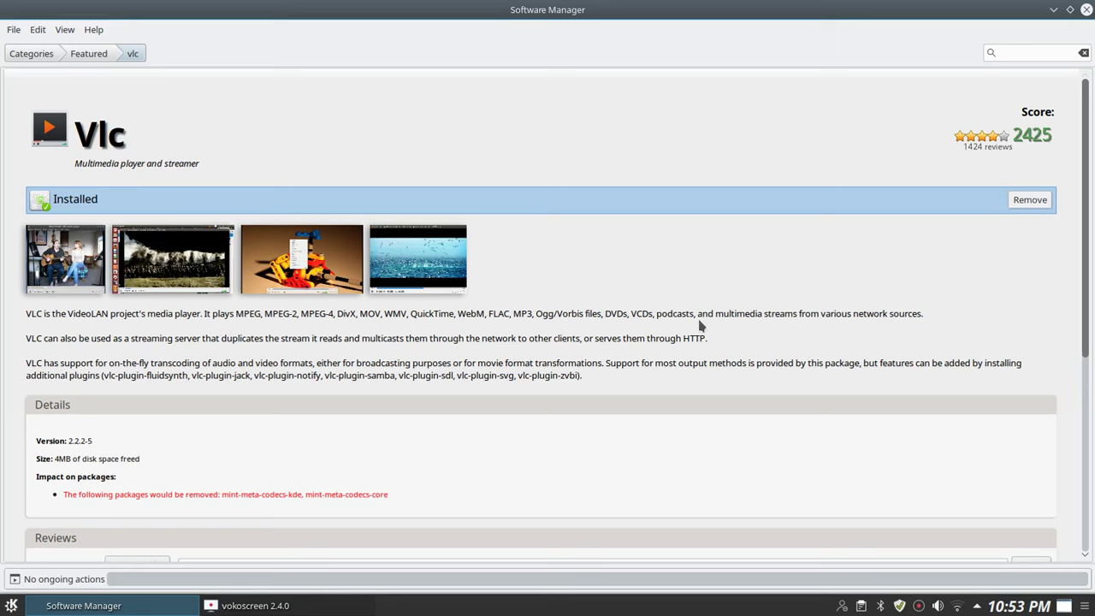
scroll(700, 323, "down", 5)
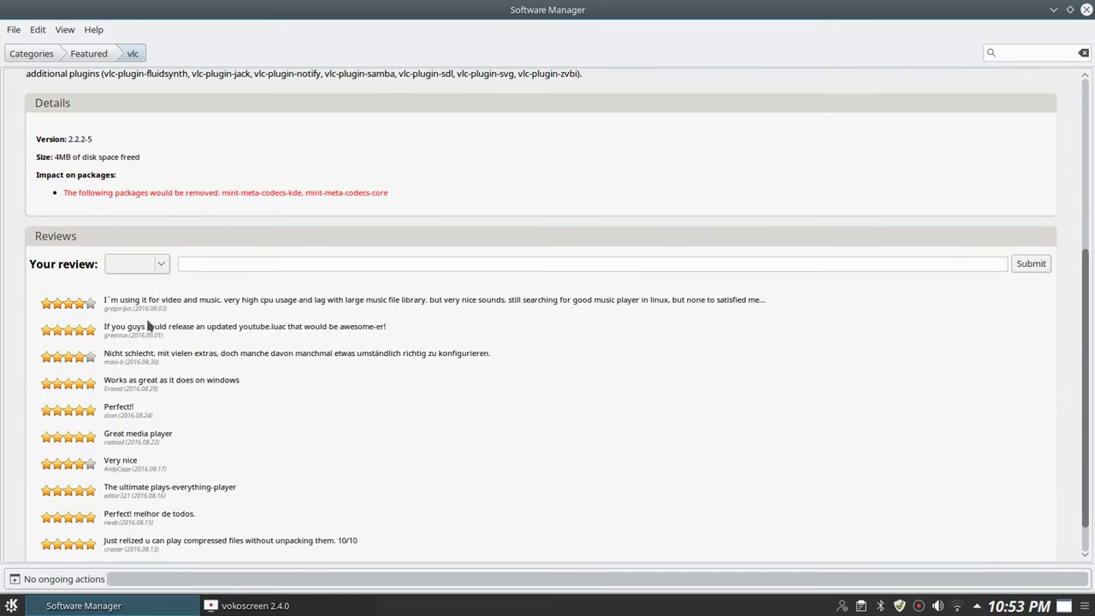
scroll(618, 323, "down", 1)
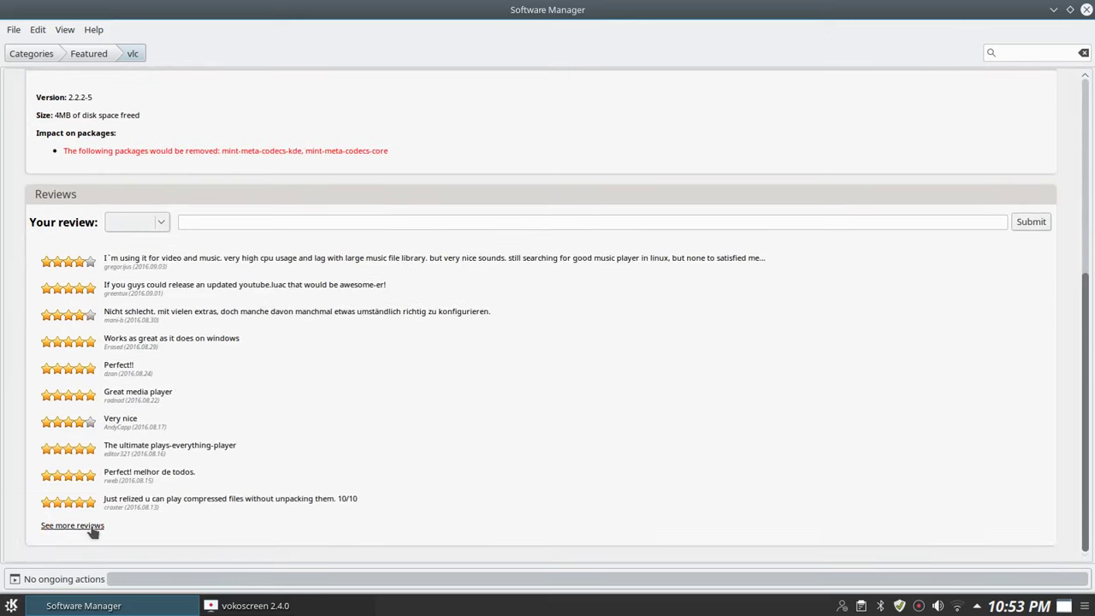
scroll(395, 458, "up", 8)
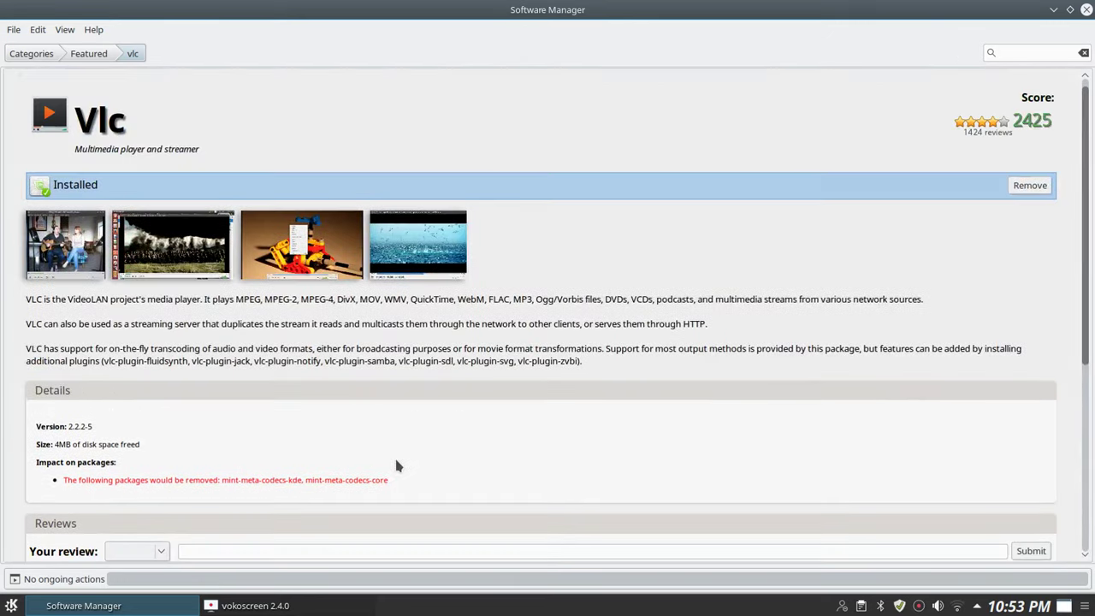
left_click(94, 54)
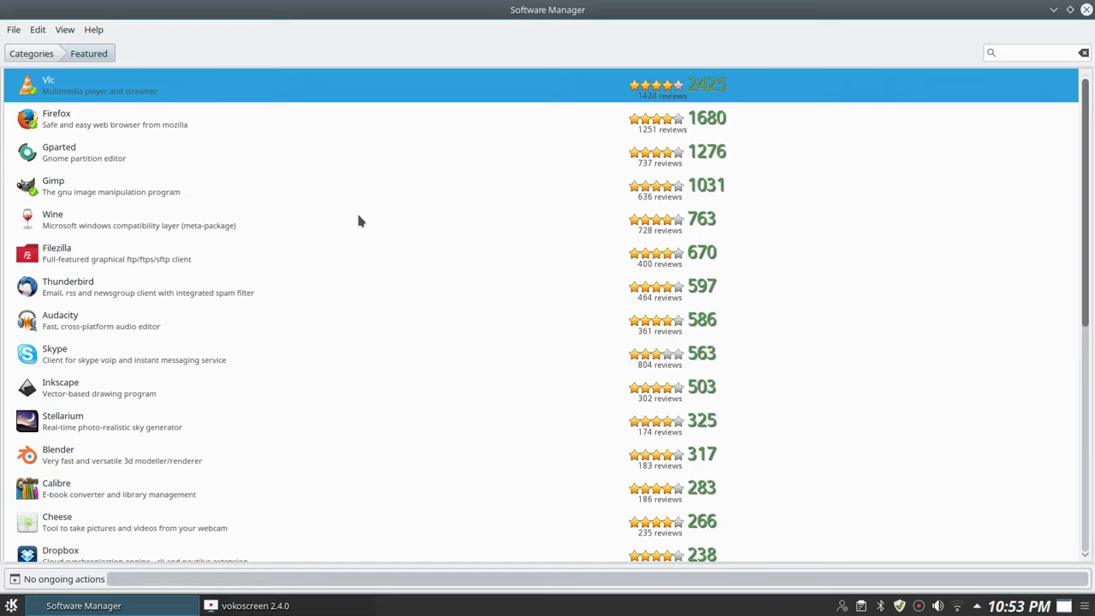
Step: Go back to the category overview and look through the packages in the Office category
left_click(31, 54)
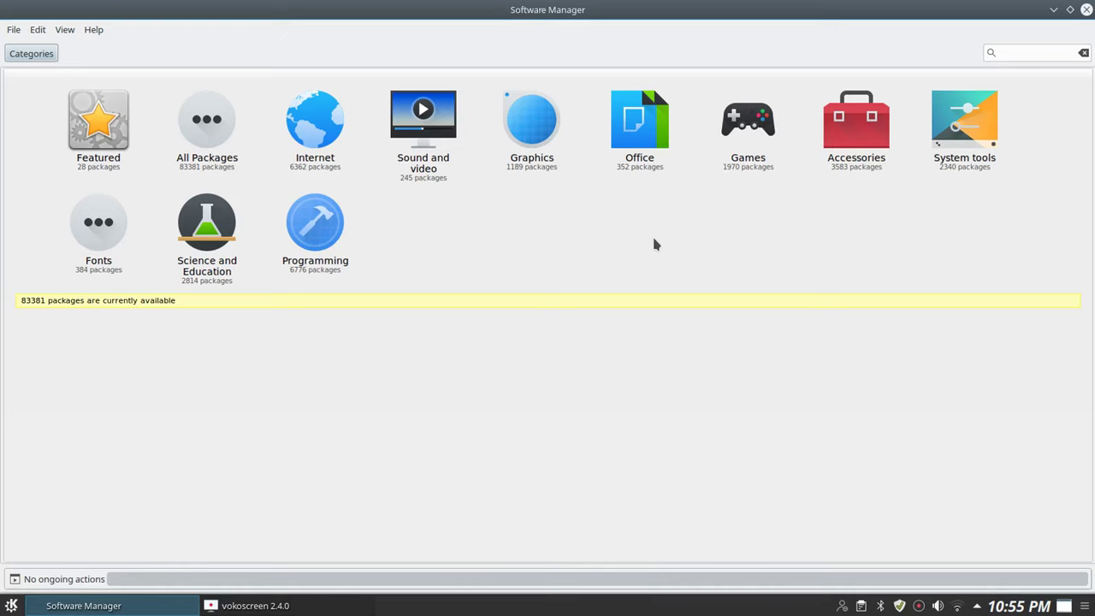
left_click(639, 137)
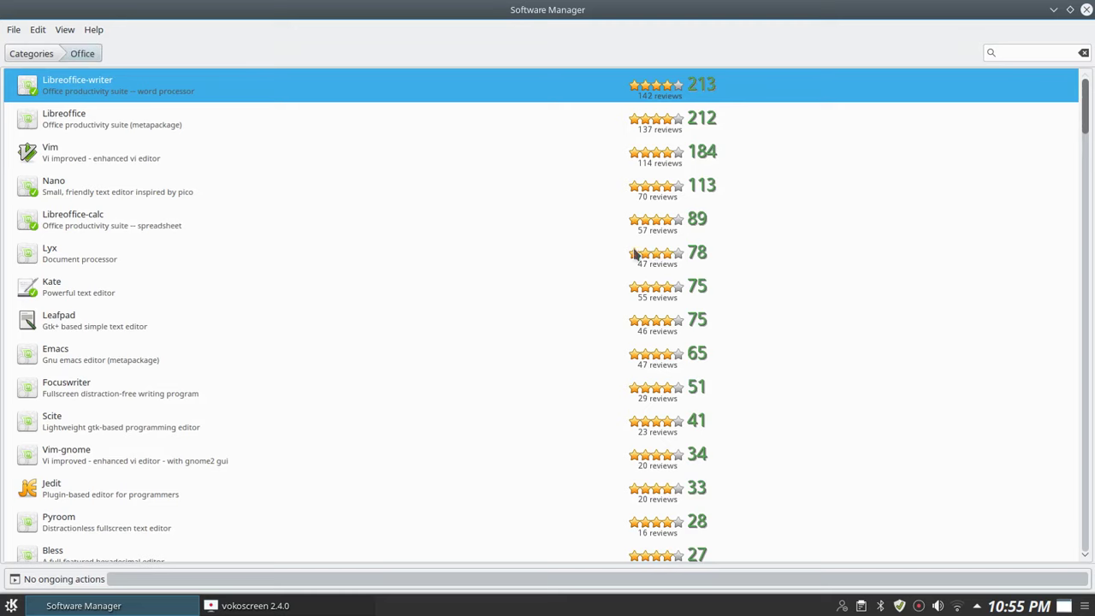
scroll(475, 216, "down", 20)
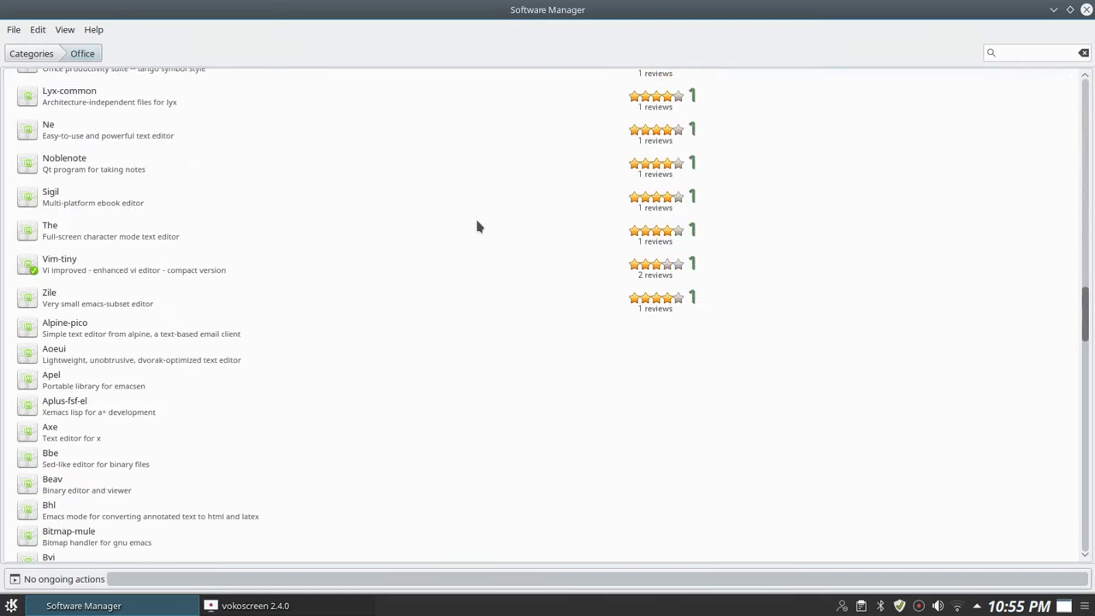
scroll(477, 226, "up", 20)
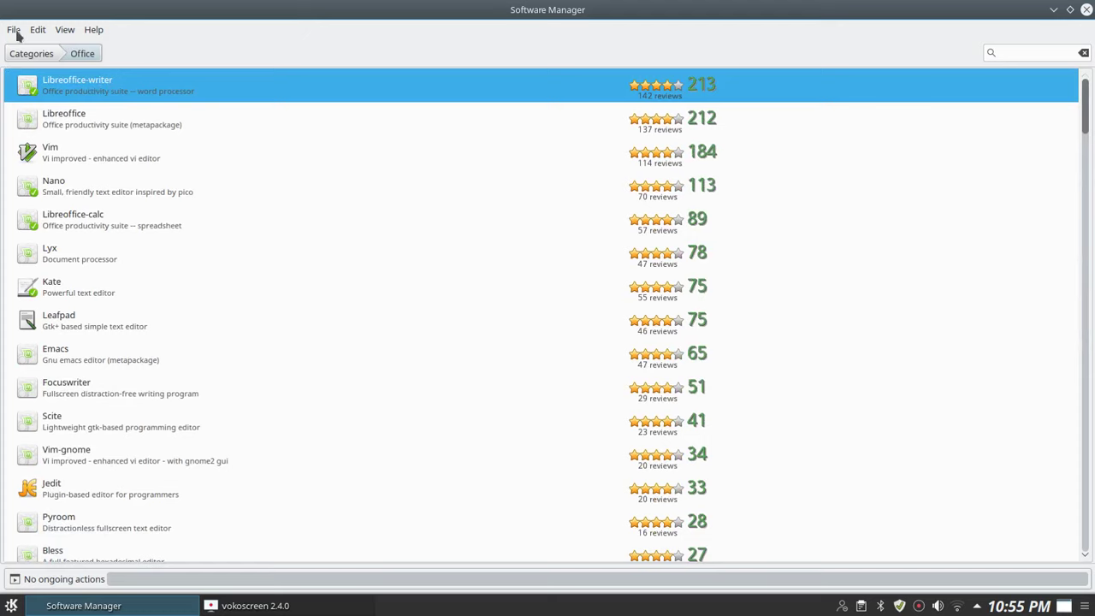
Step: Browse the packages in the Games category and close the Software Manager
left_click(28, 54)
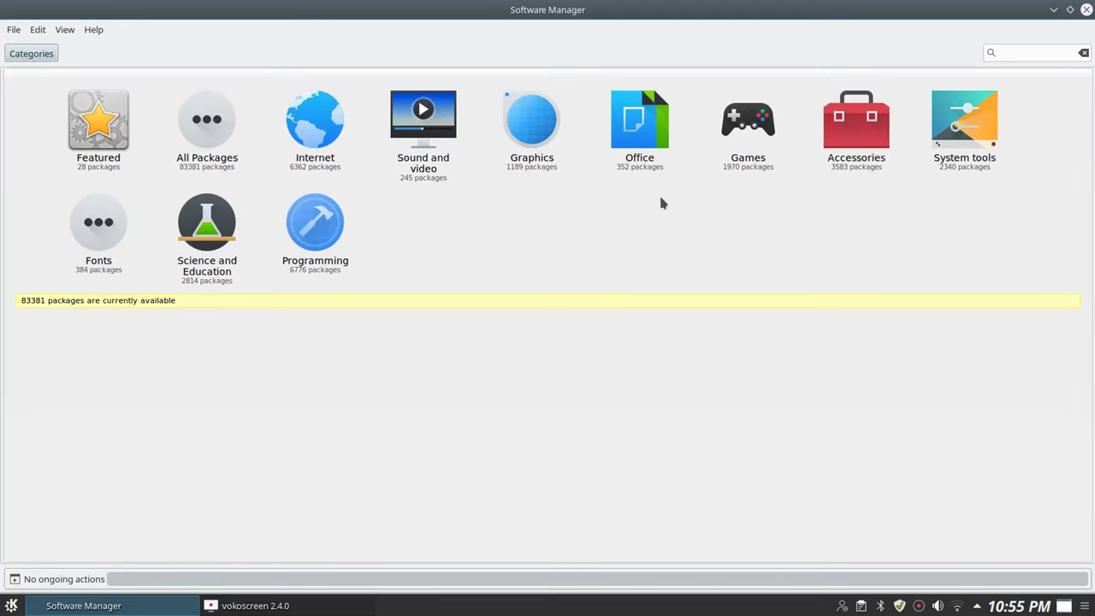
left_click(737, 142)
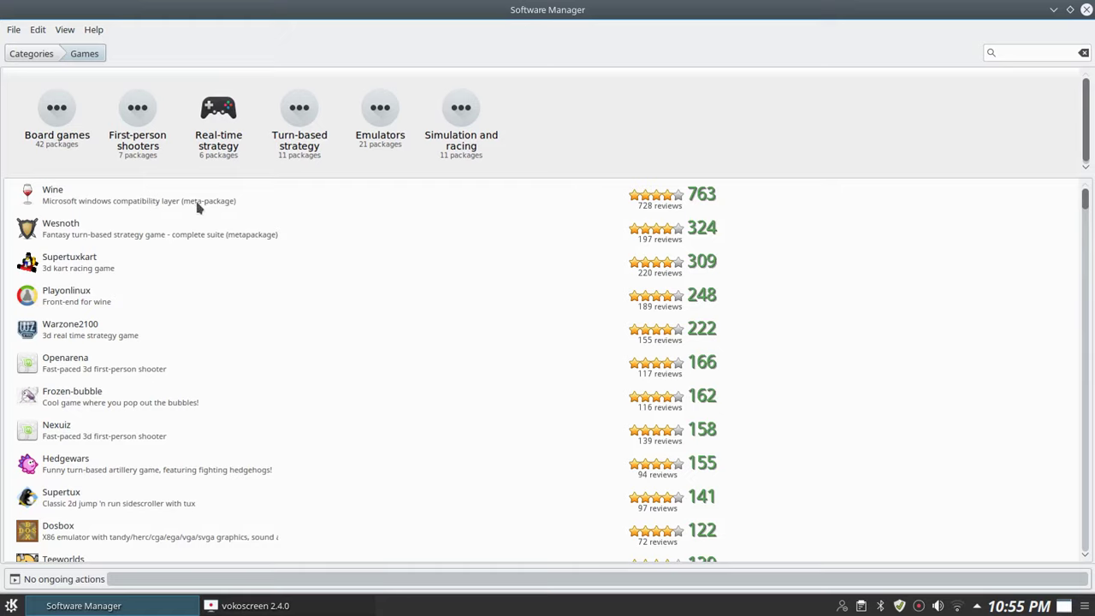
scroll(197, 206, "down", 2)
scroll(196, 208, "down", 8)
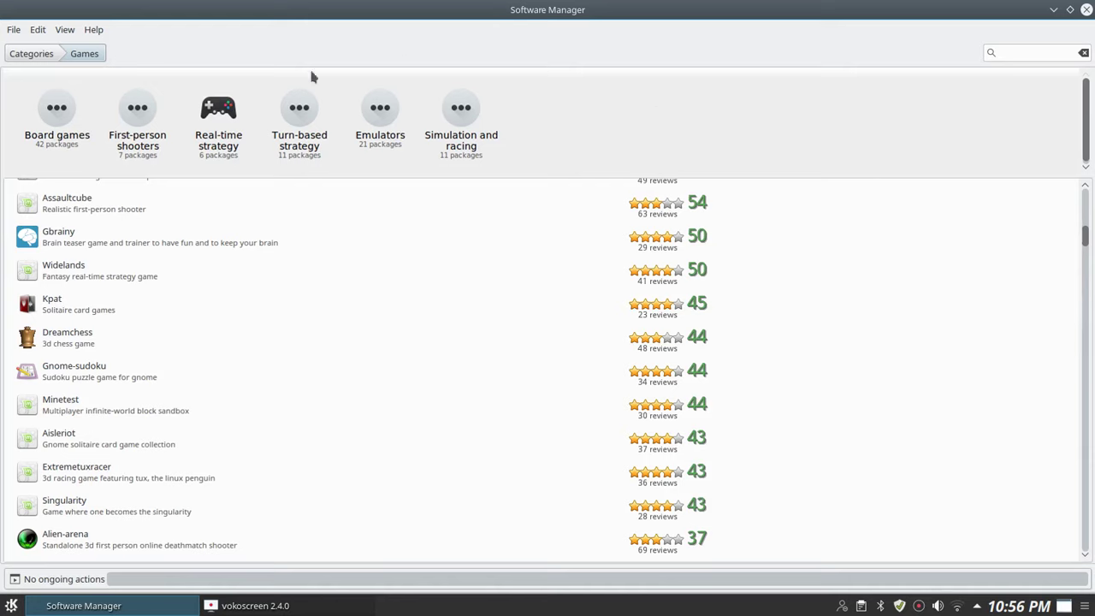
left_click(1087, 10)
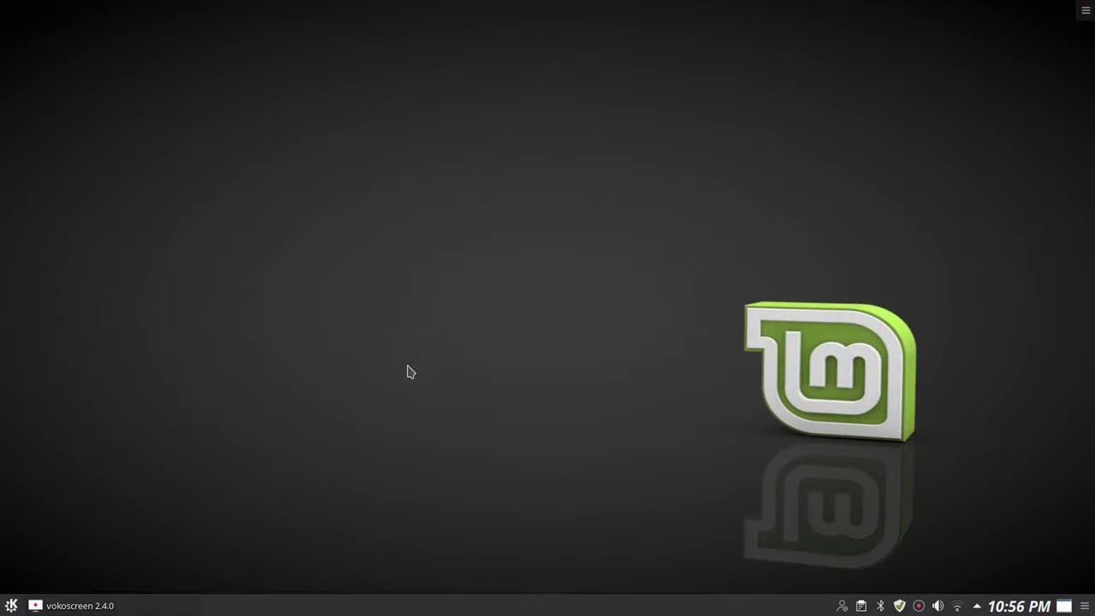
Step: Launch the Synaptic Package Manager and authenticate with the account password
left_click(14, 607)
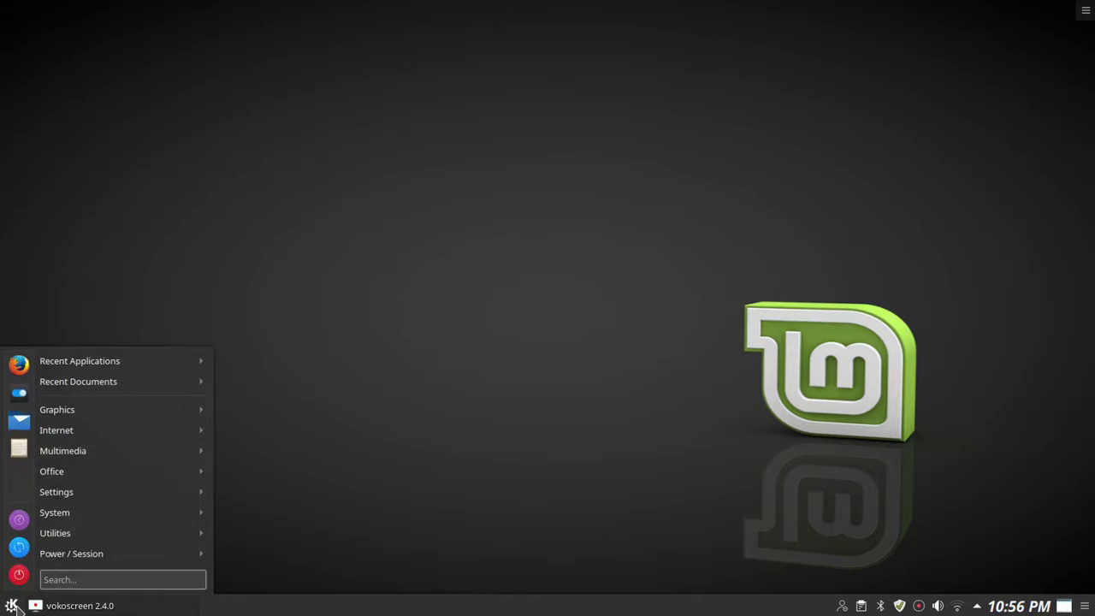
mouse_move(86, 507)
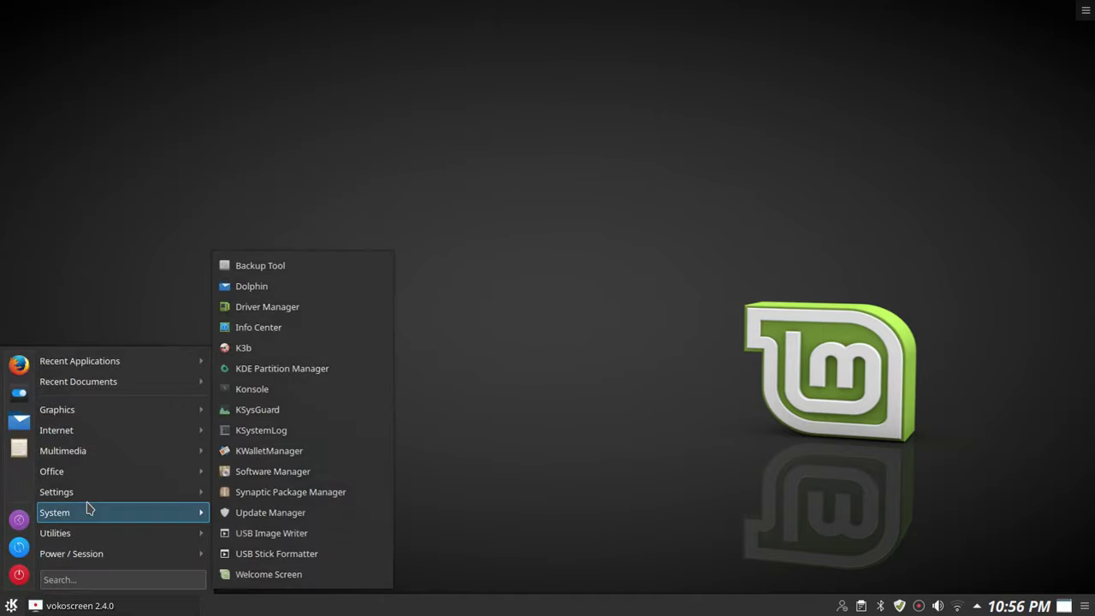
left_click(278, 492)
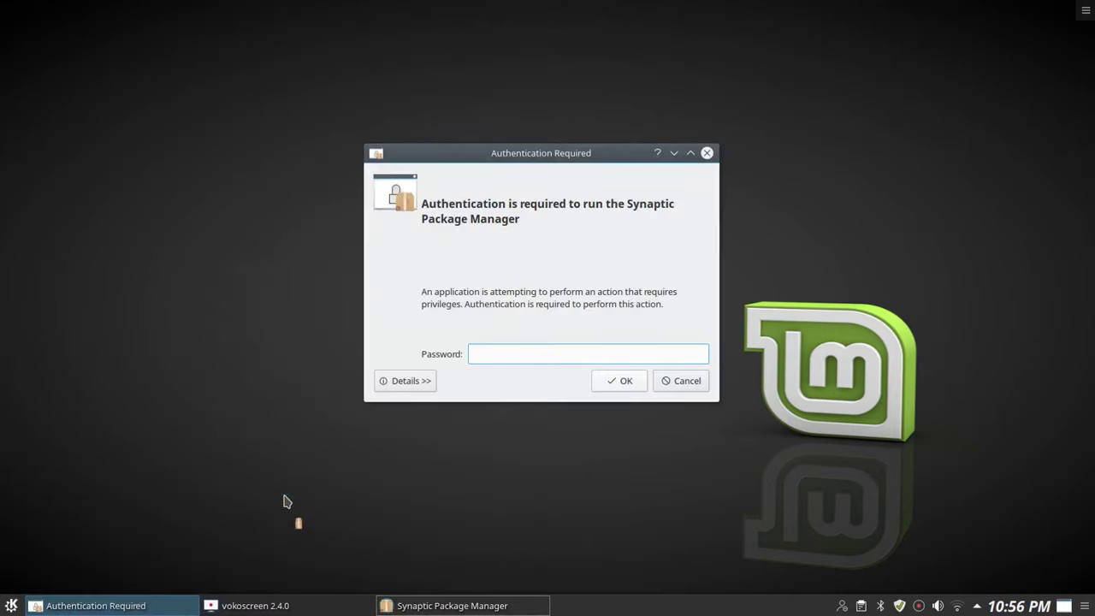
type("********")
key("Return")
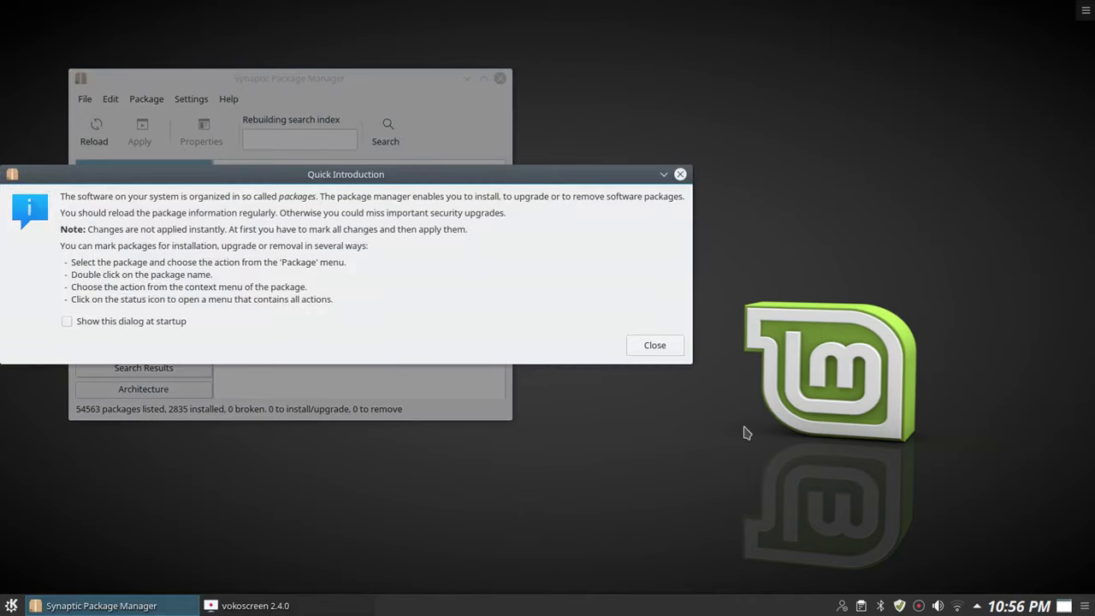
Step: Dismiss the Quick Introduction, maximize the Synaptic window and enlarge the package list pane
left_click(649, 346)
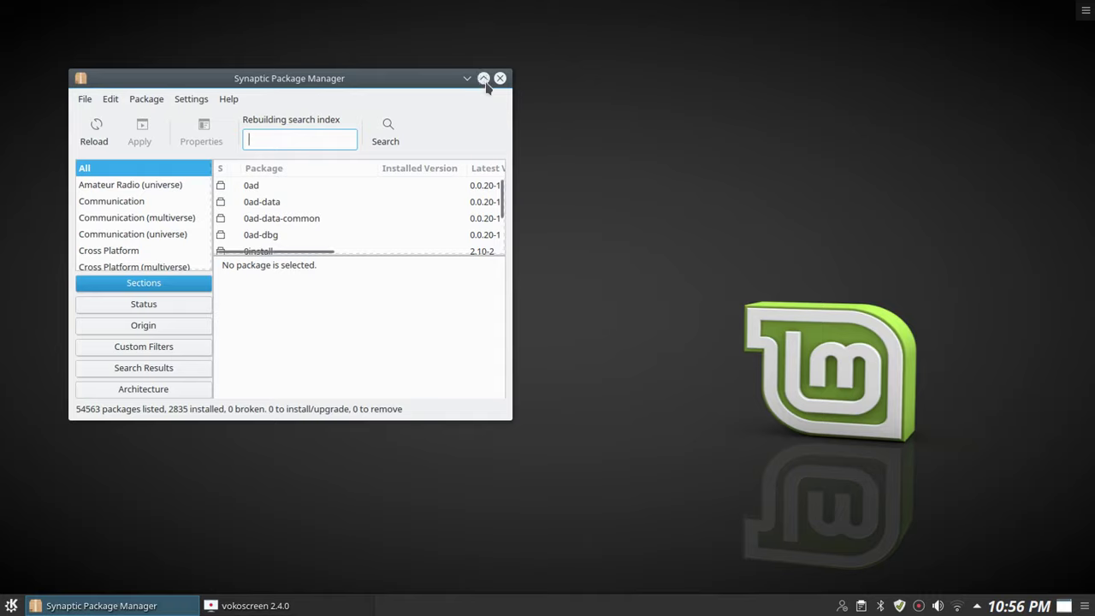
left_click(483, 78)
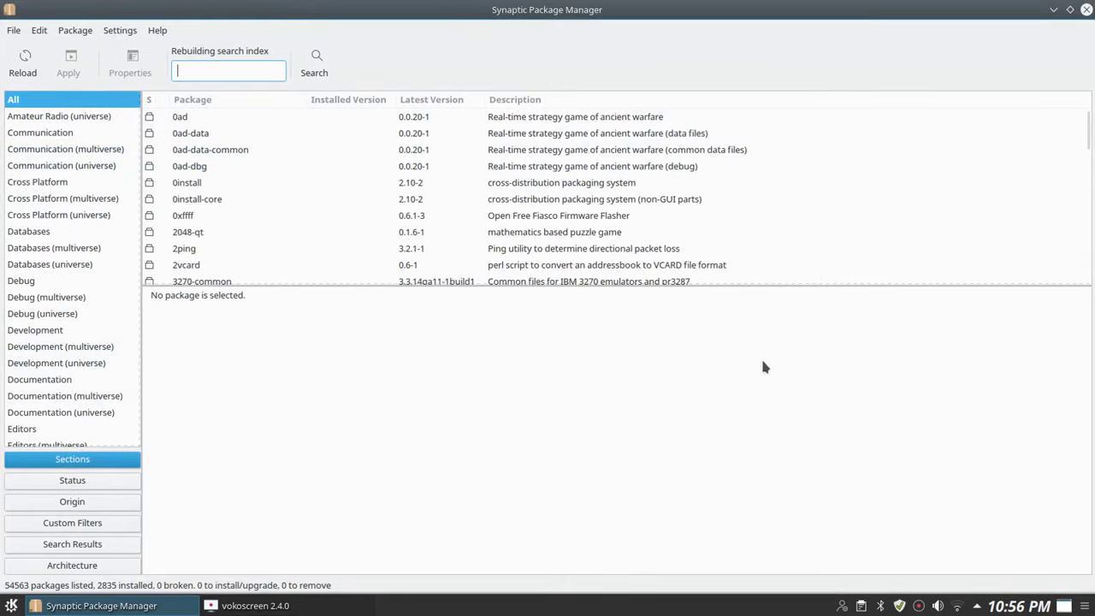
left_click_drag(787, 286, 772, 388)
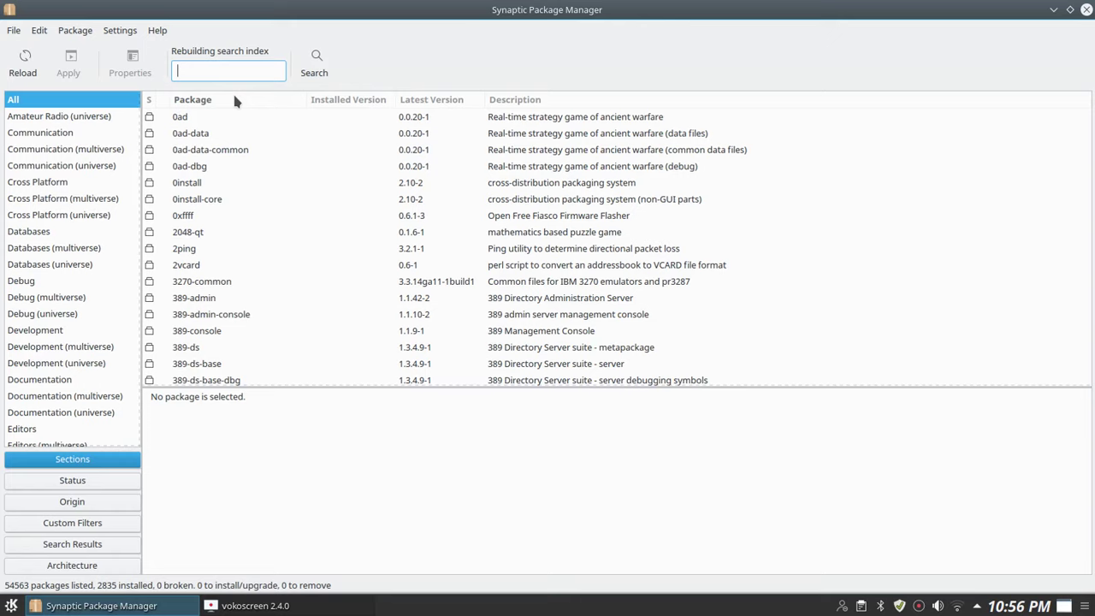
Step: Enter "chrome" as the quick search term and dismiss the separate Find dialog
type("chrome")
left_click(315, 64)
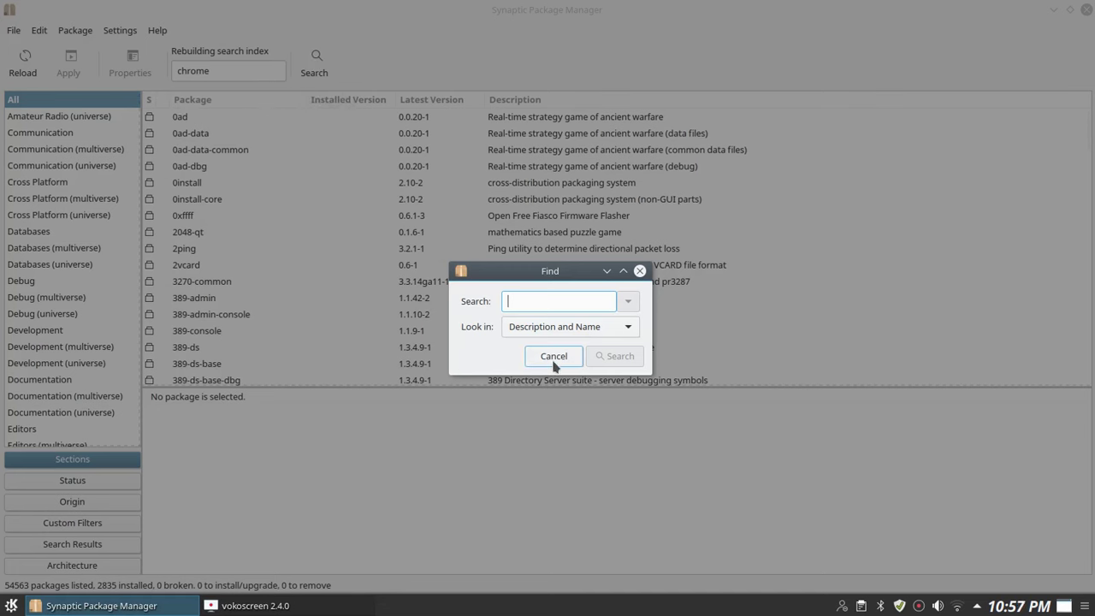
left_click(571, 357)
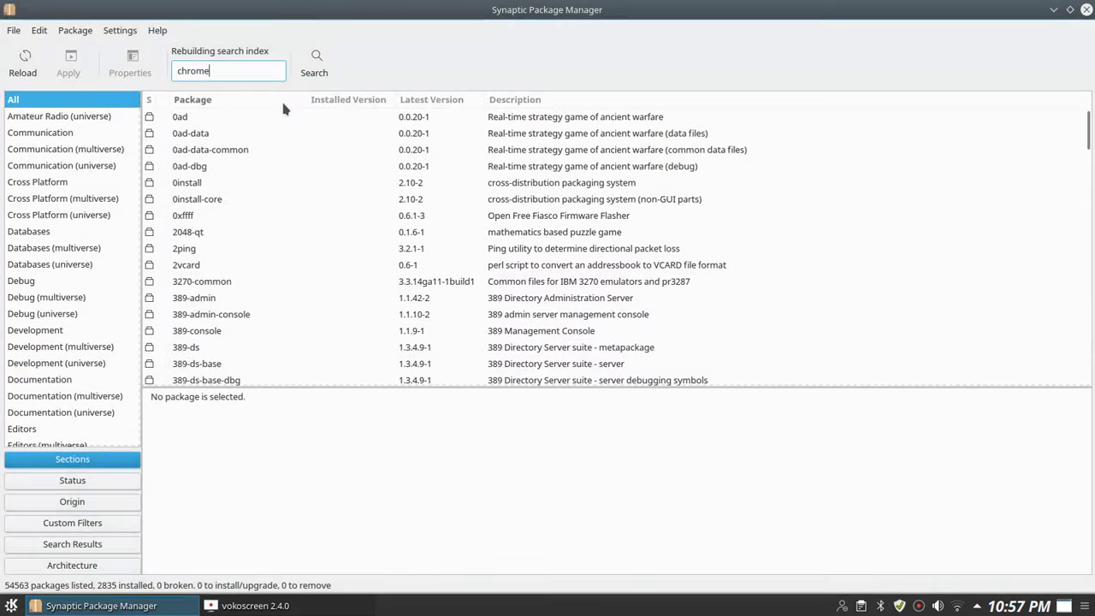
Step: Disconnect from the NETGEAR36 wireless network and reconnect to it
left_click(958, 607)
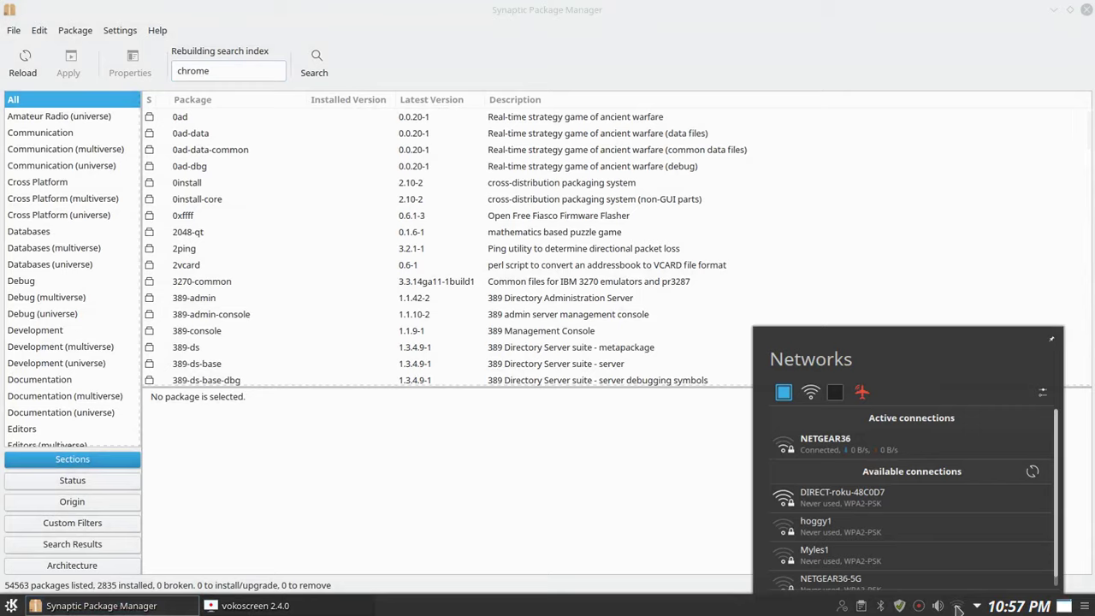
left_click(976, 451)
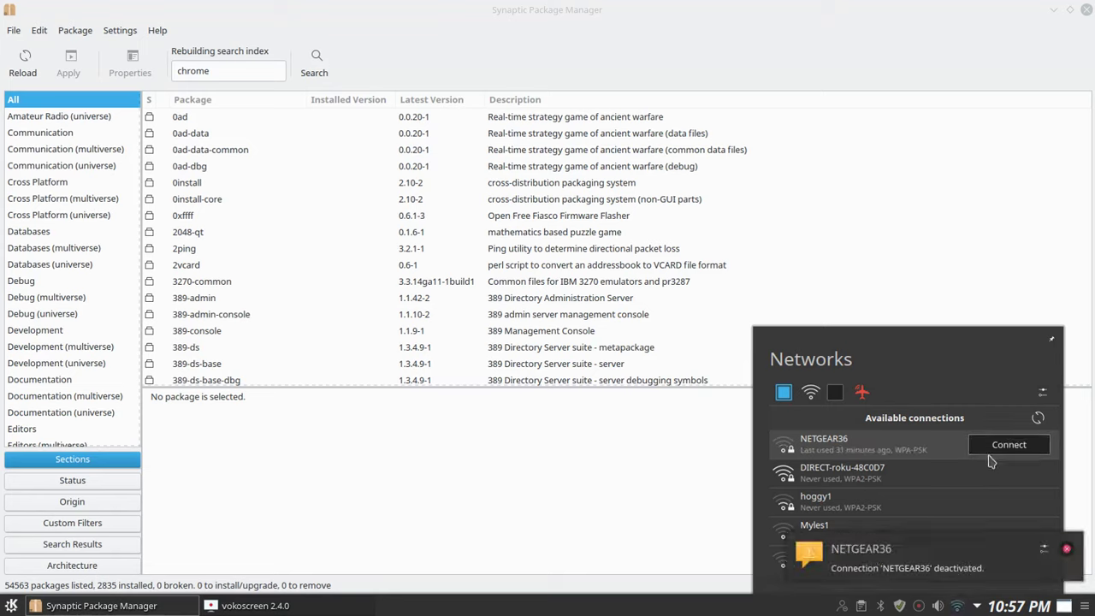
left_click(988, 455)
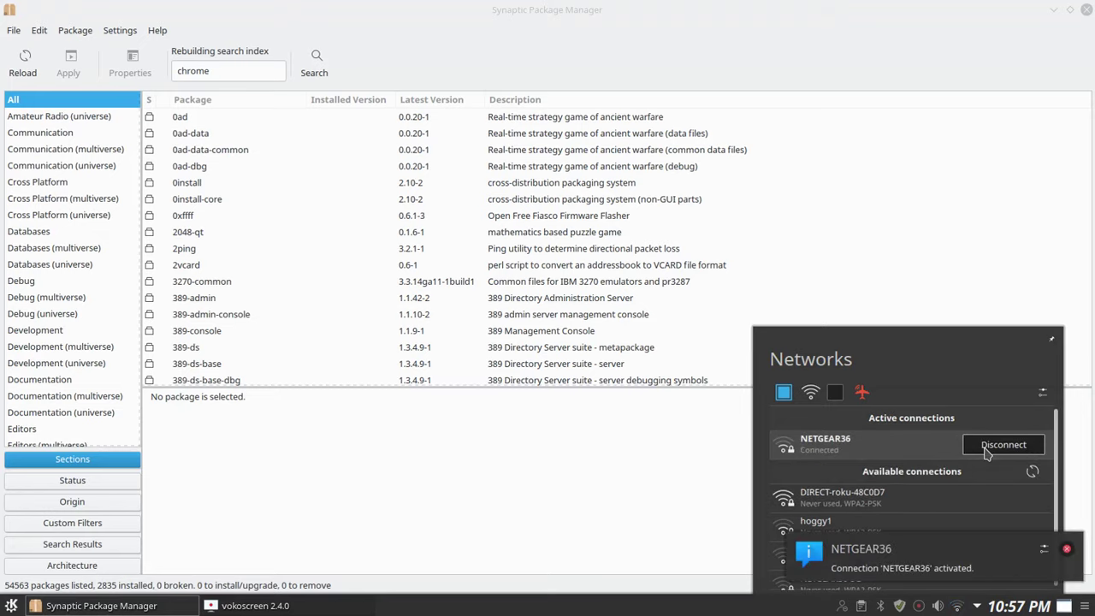
left_click(625, 499)
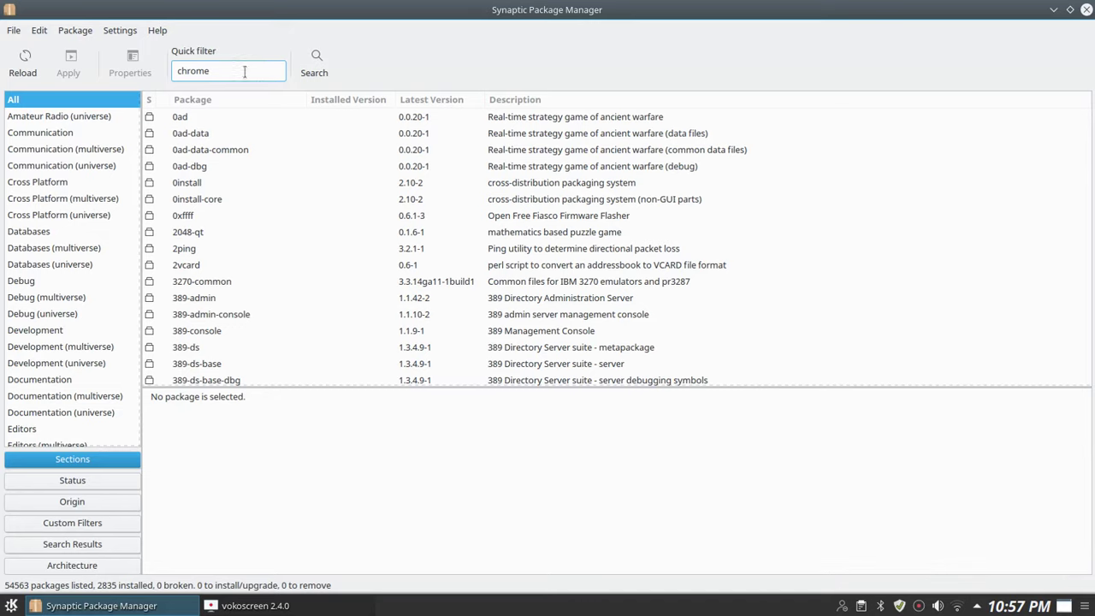
Step: Shorten the quick filter to "chro" and reload the package information
key("BackSpace")
key("BackSpace")
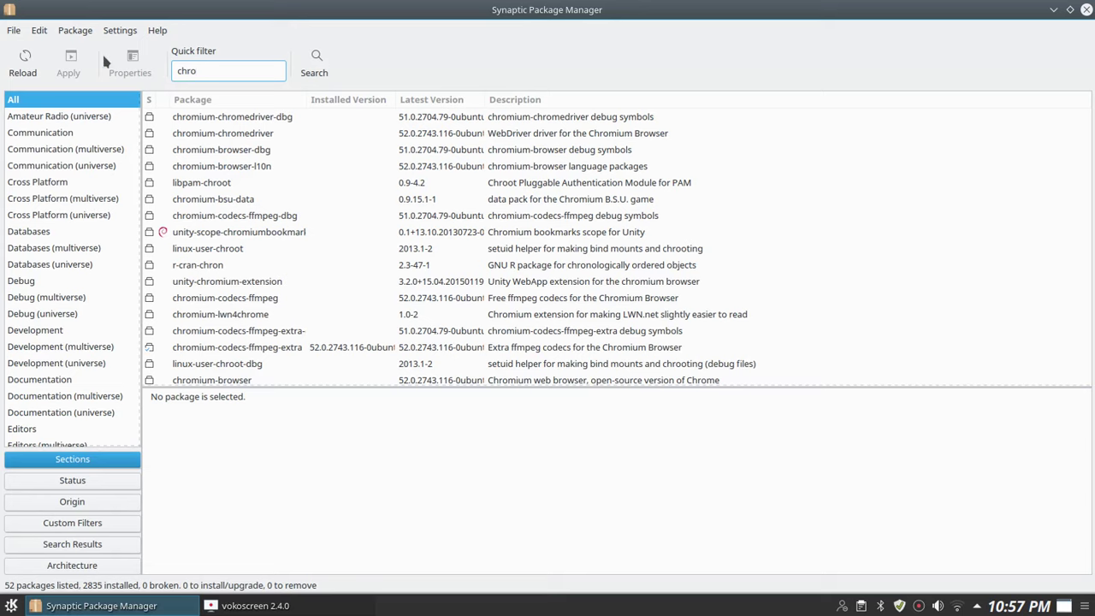
left_click(23, 62)
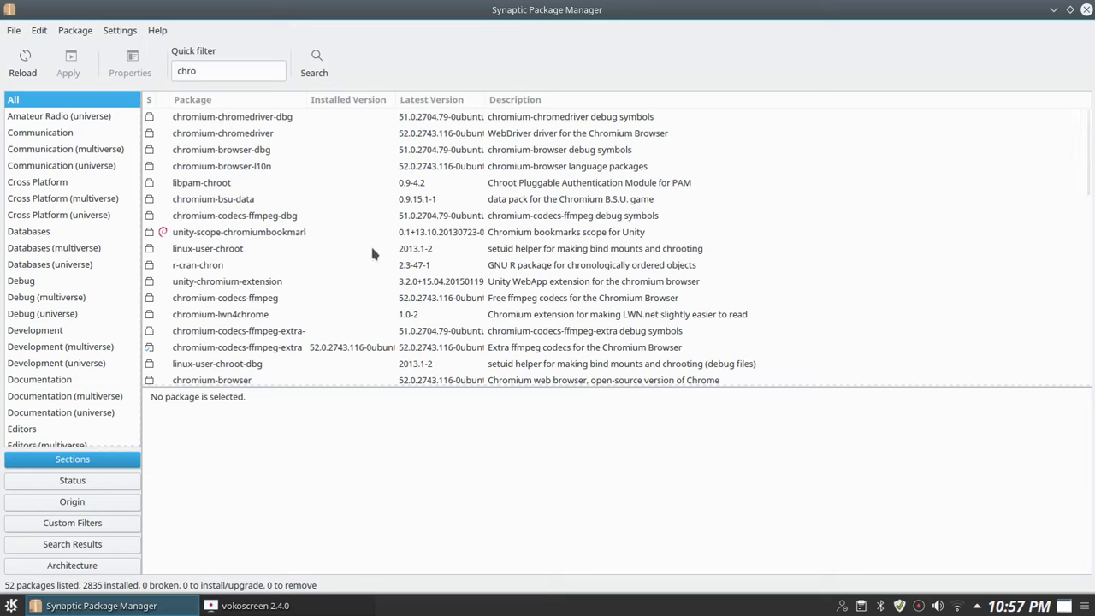
Step: Widen the Latest Version column so full version numbers fit, and close Synaptic Package Manager
left_click(208, 72)
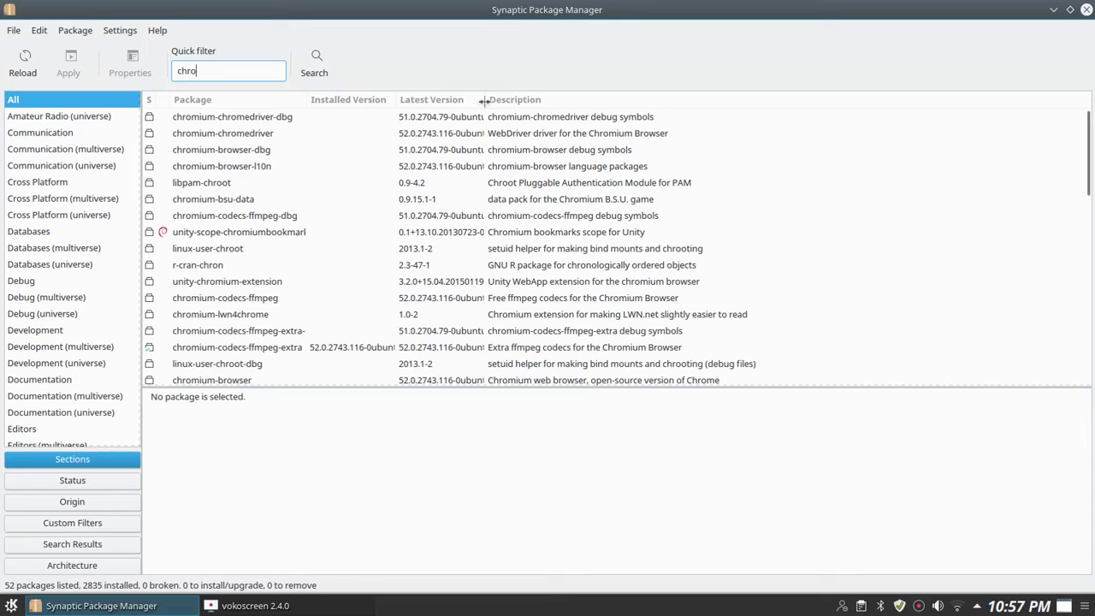
left_click_drag(484, 101, 577, 107)
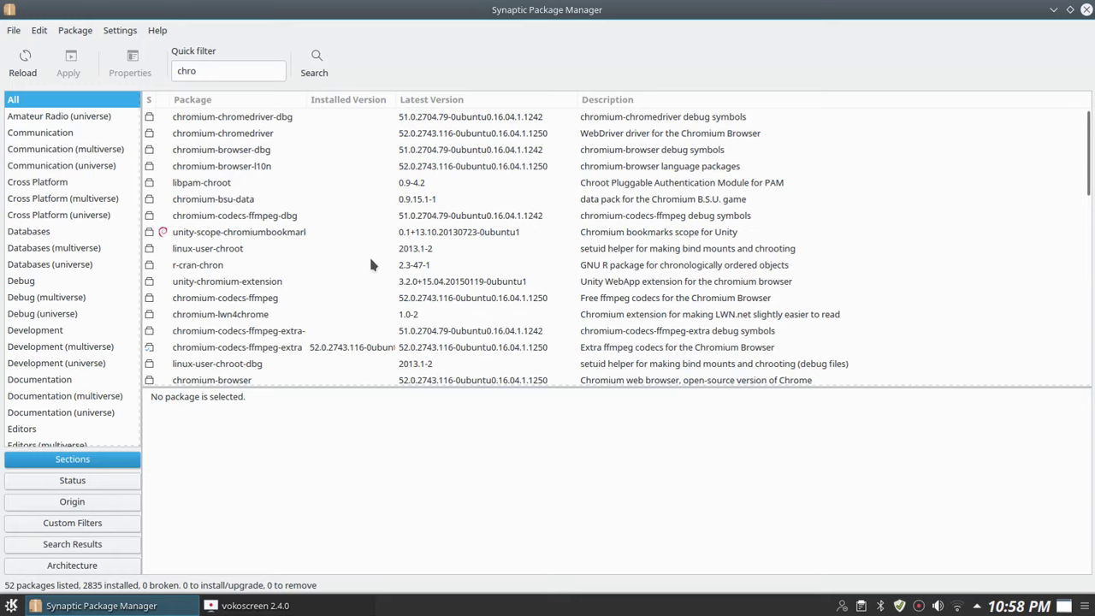
left_click(1086, 10)
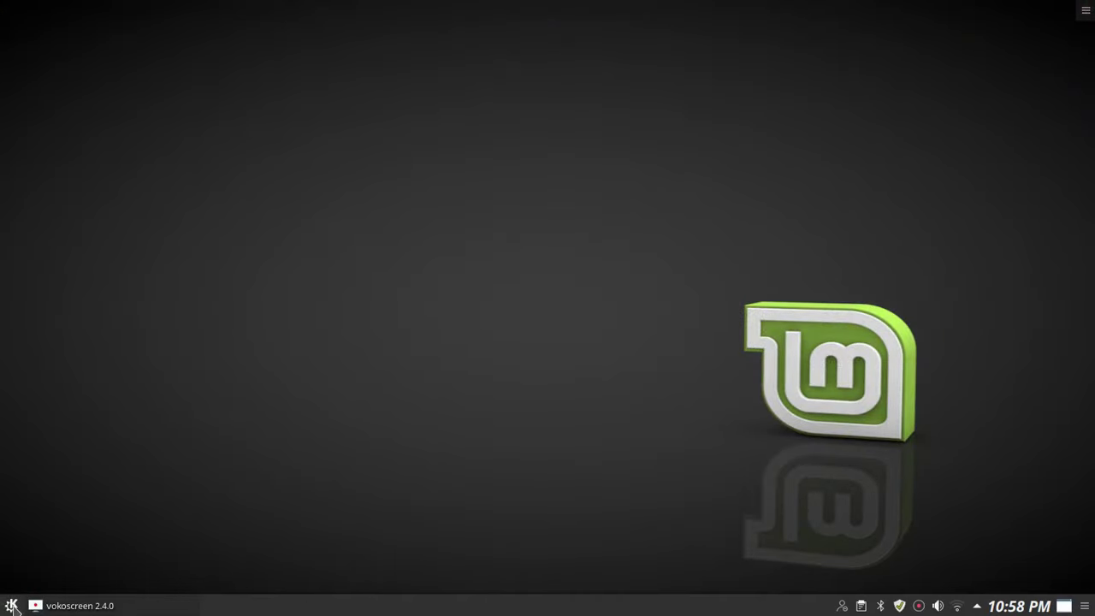
left_click(12, 605)
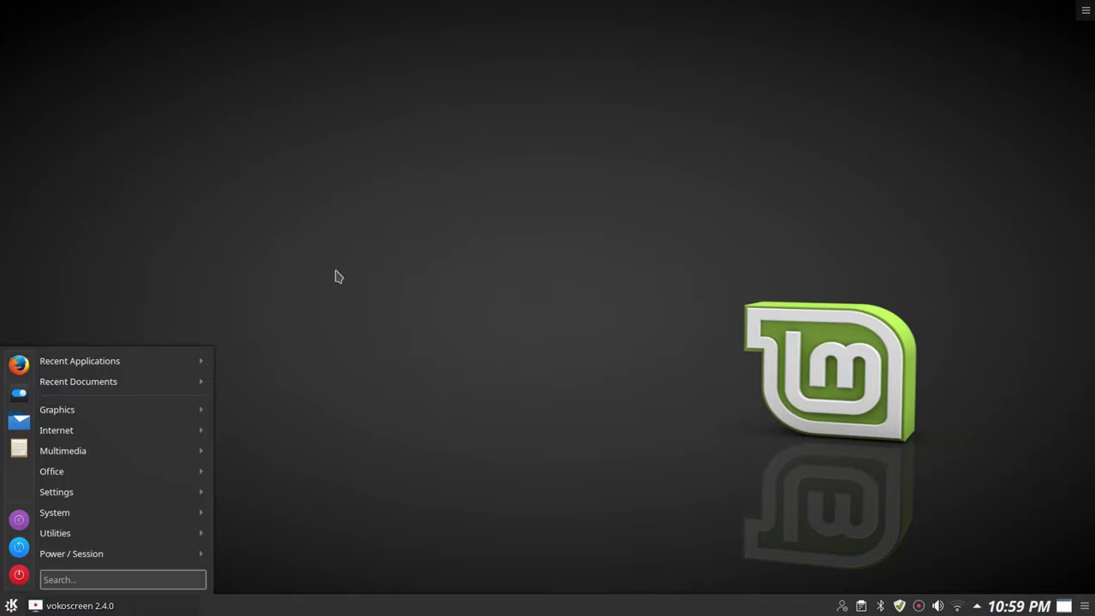
left_click(565, 376)
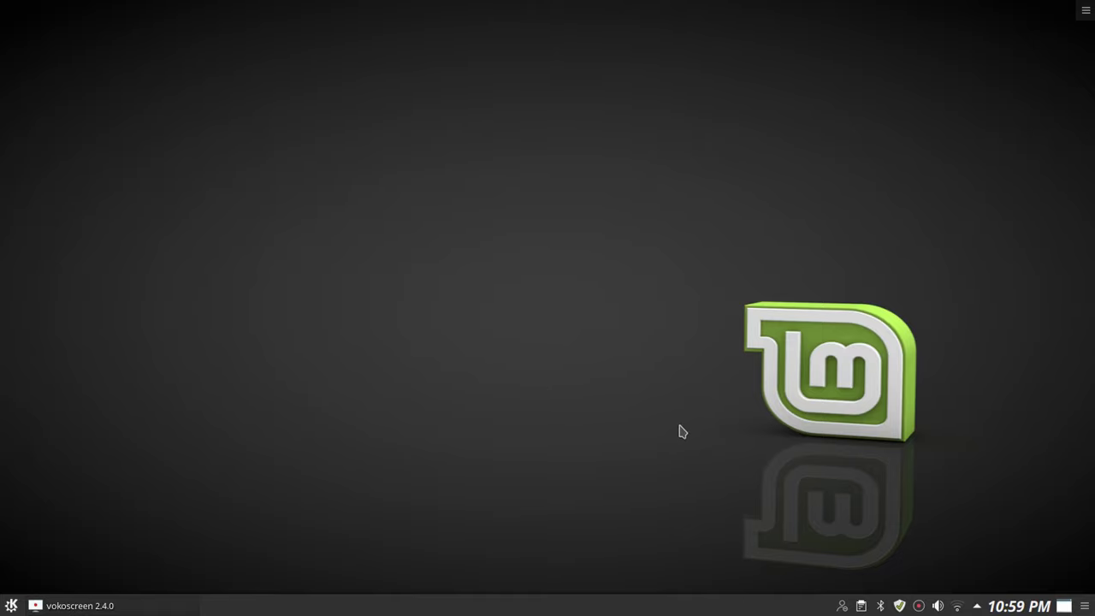
left_click(11, 606)
left_click(11, 605)
left_click(11, 605)
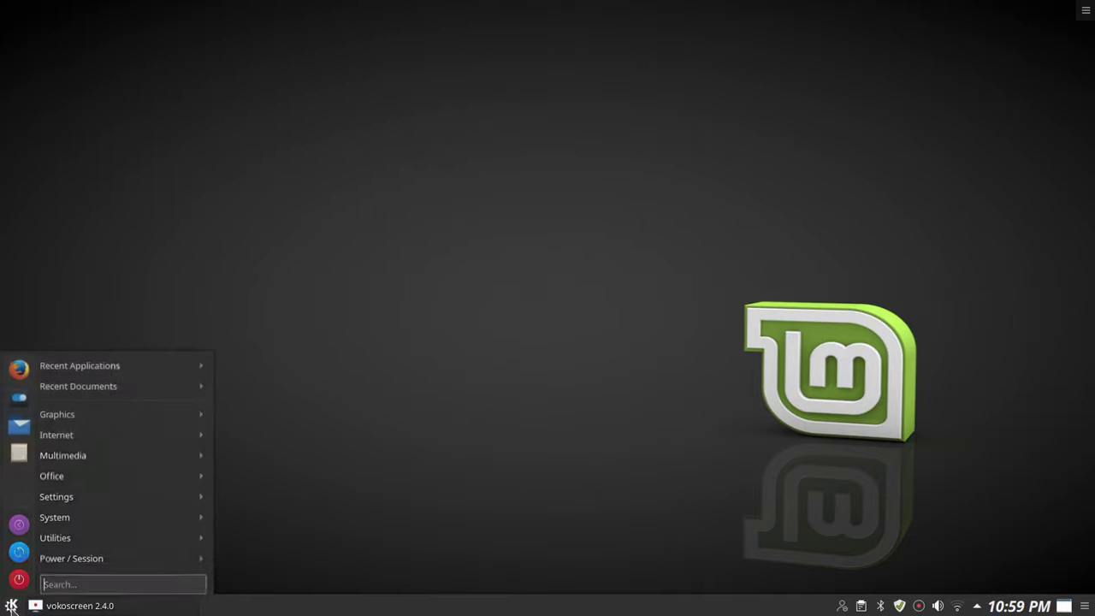
left_click(11, 605)
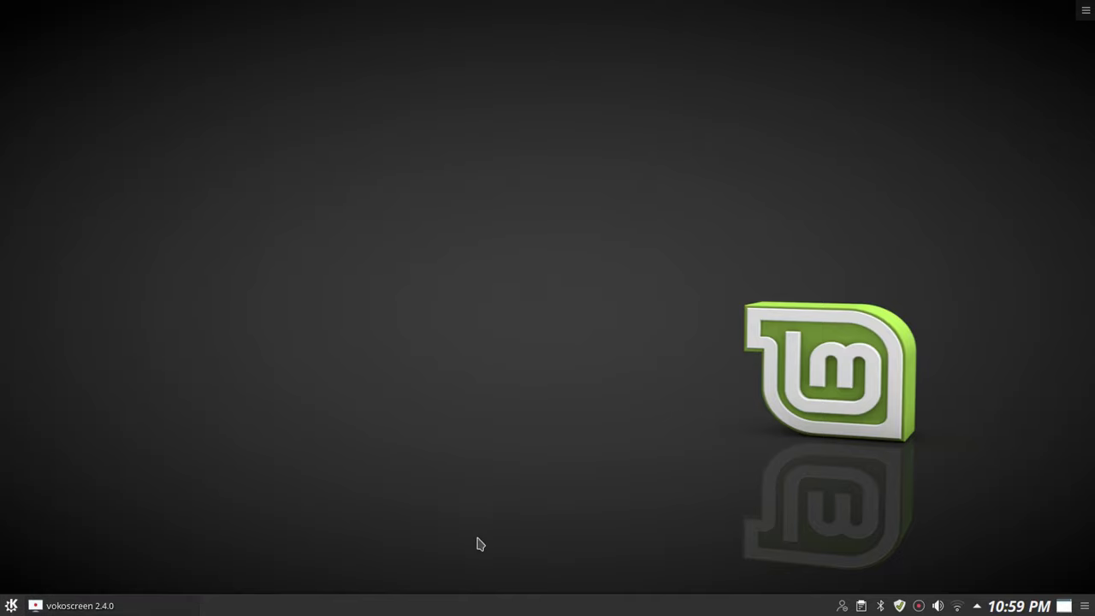
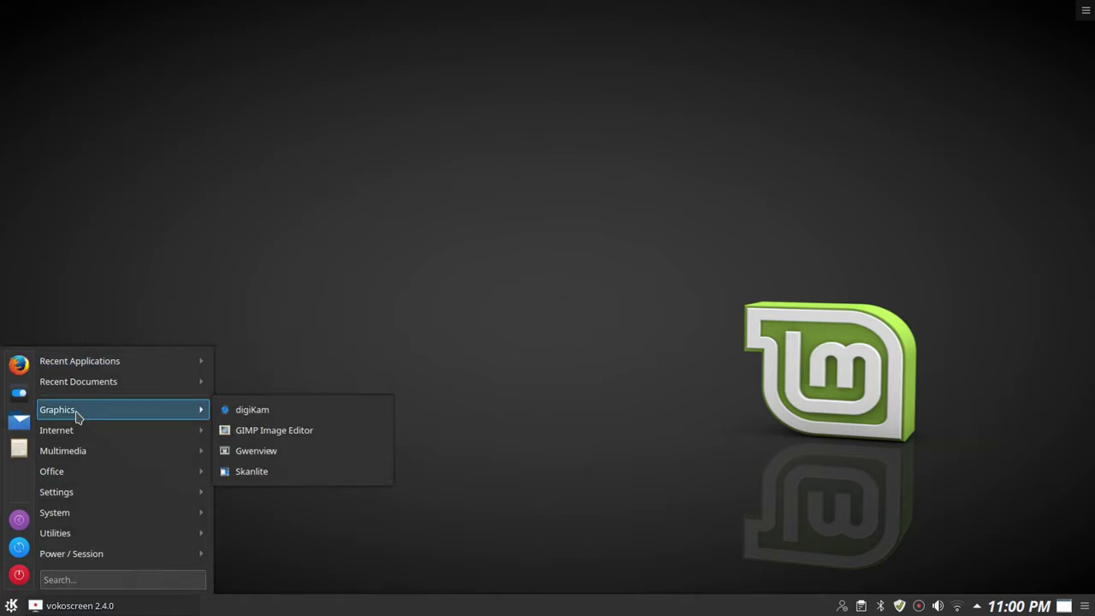
Step: View the home folder in the Dolphin file manager and close the window
left_click(19, 421)
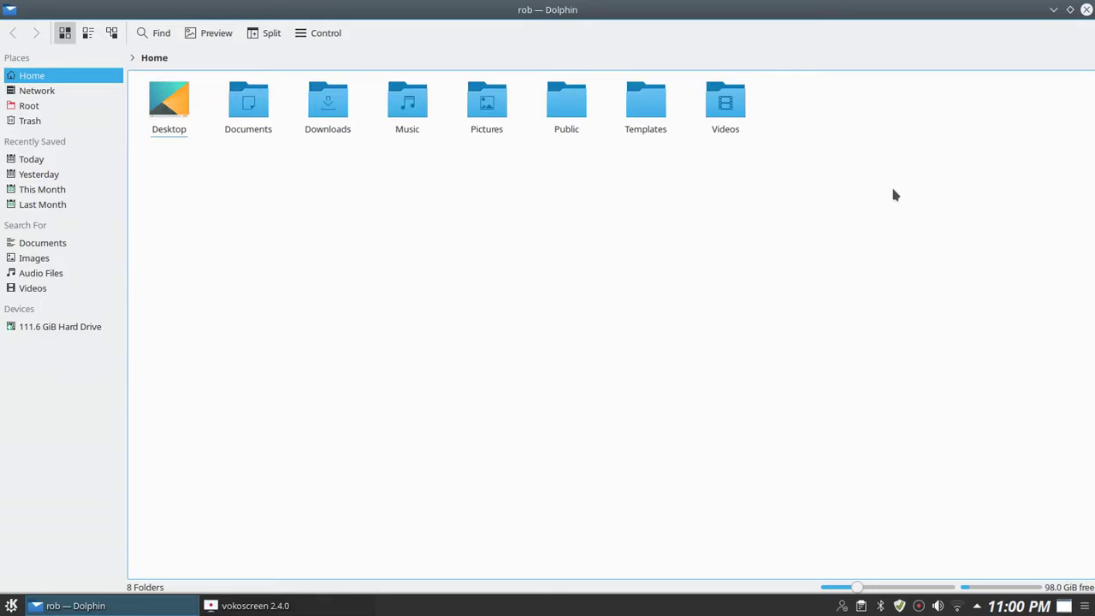
left_click(1086, 10)
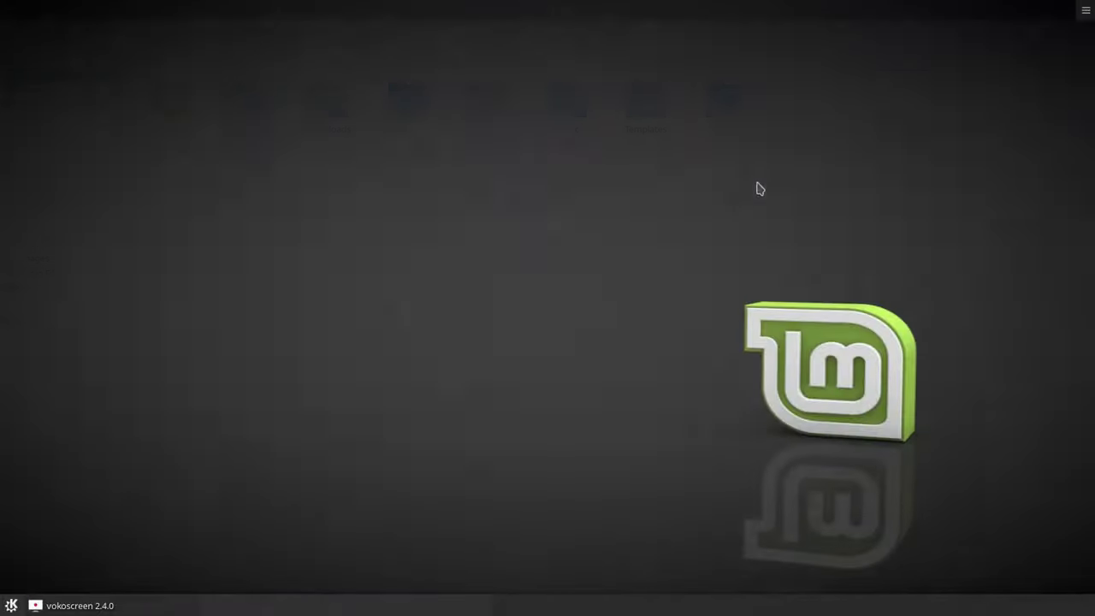
Step: Open the desktop settings and apply the misty pebble shore image as the wallpaper
right_click(444, 245)
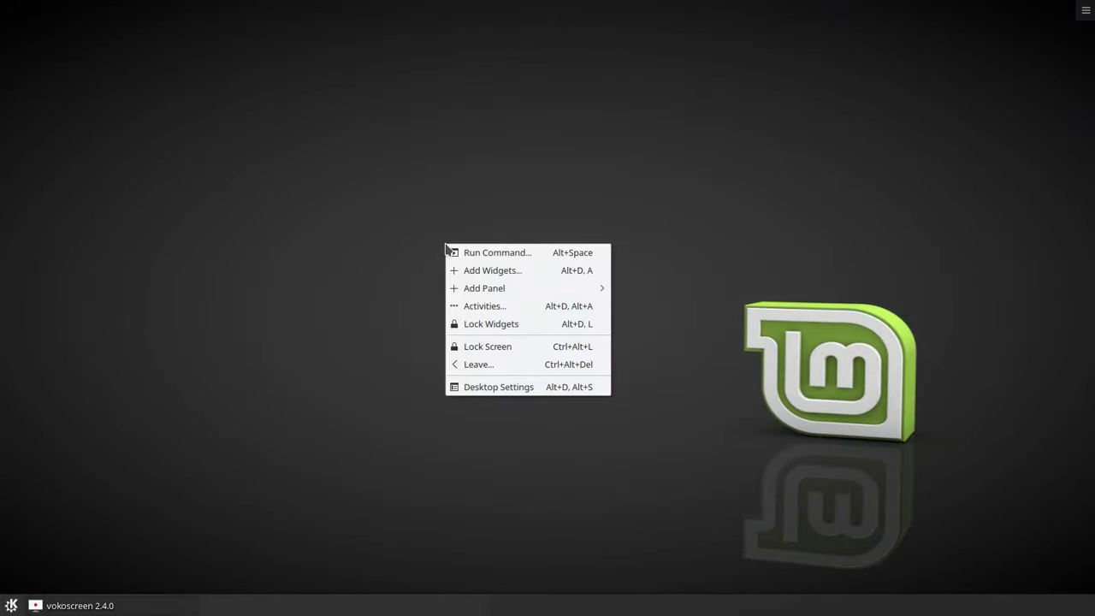
left_click(535, 391)
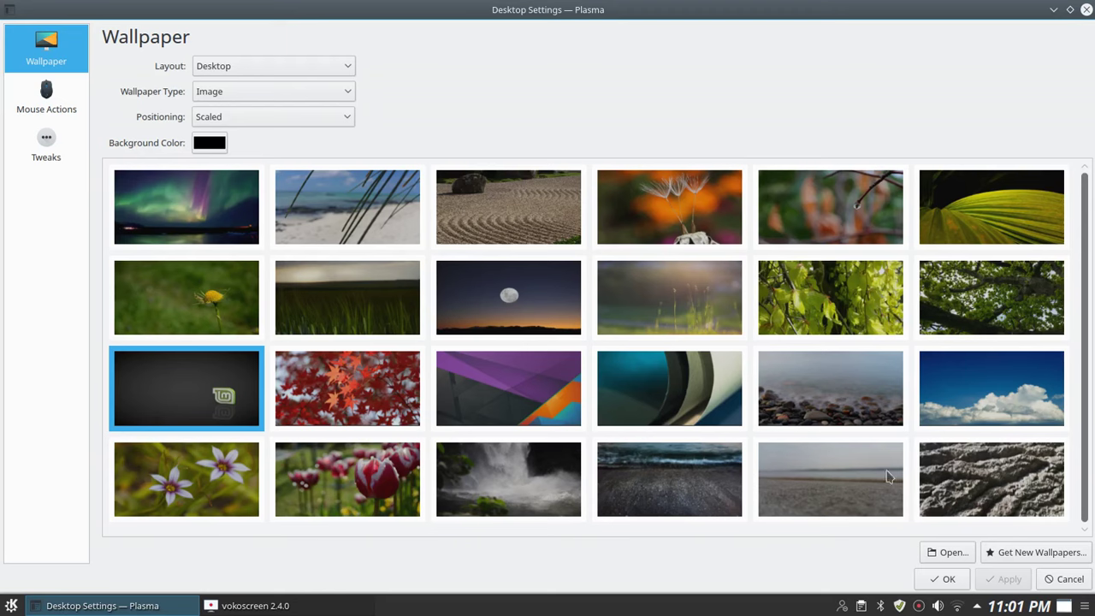
left_click(804, 418)
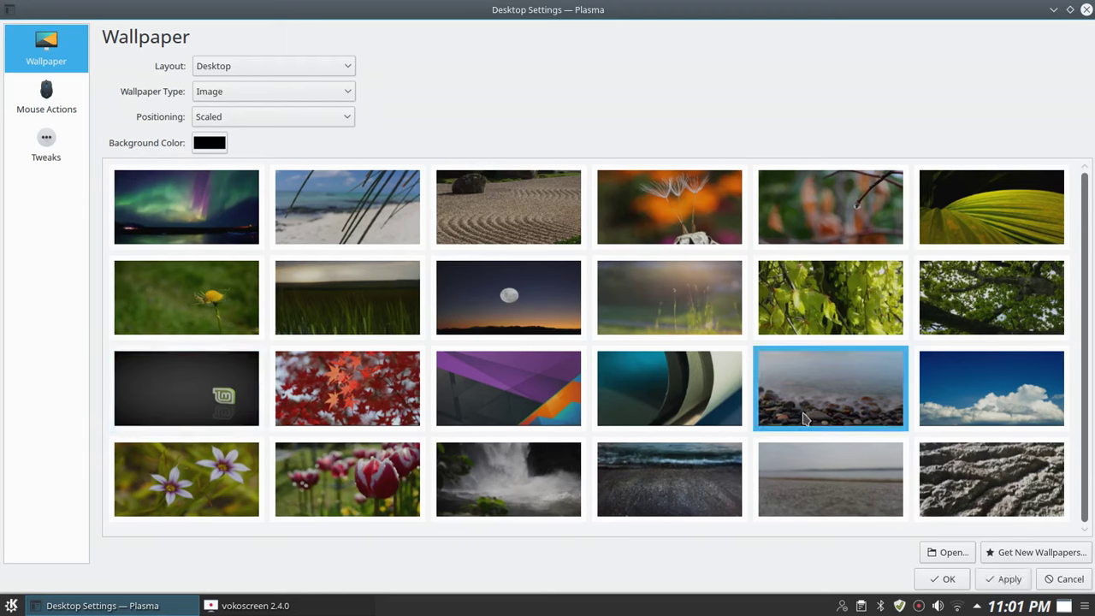
left_click(1020, 584)
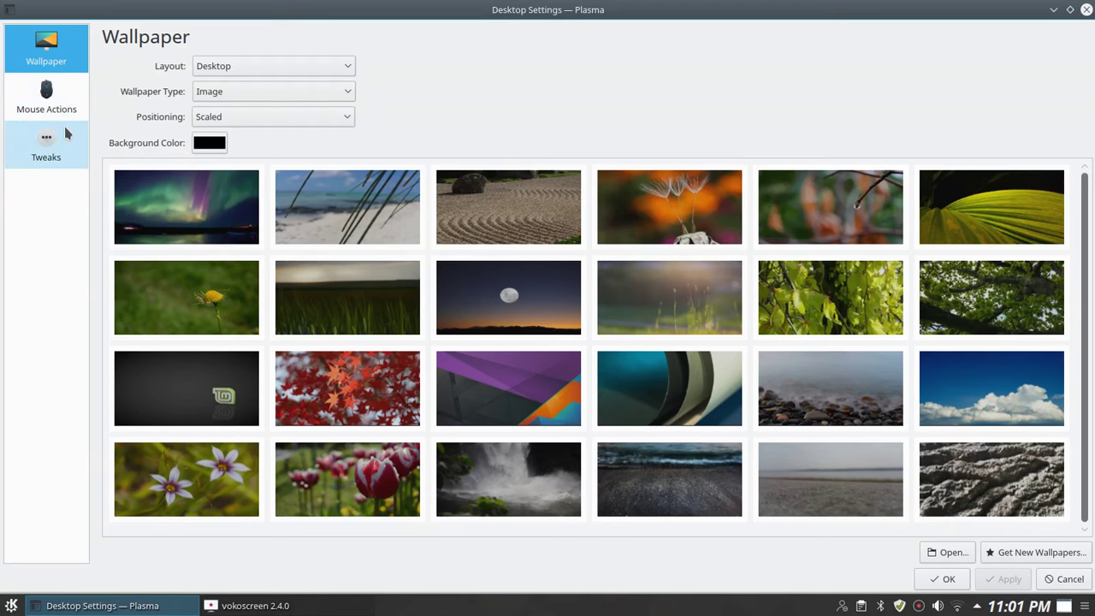
Step: Try the Plain Color, Haenau and Hunyango wallpaper types and return the type to Image
left_click(246, 96)
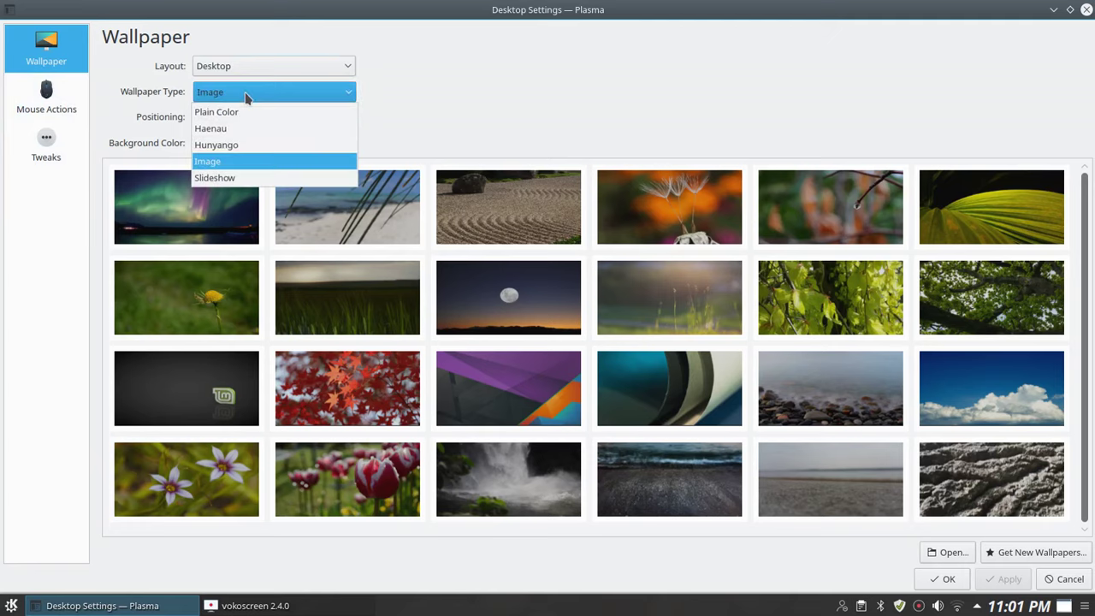
left_click(239, 113)
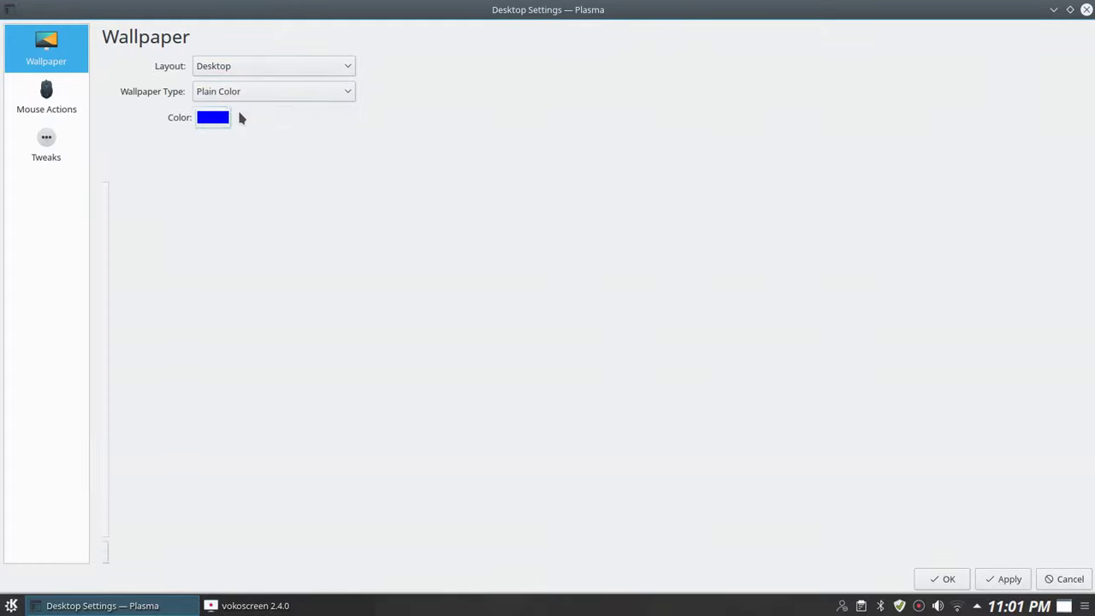
left_click(244, 93)
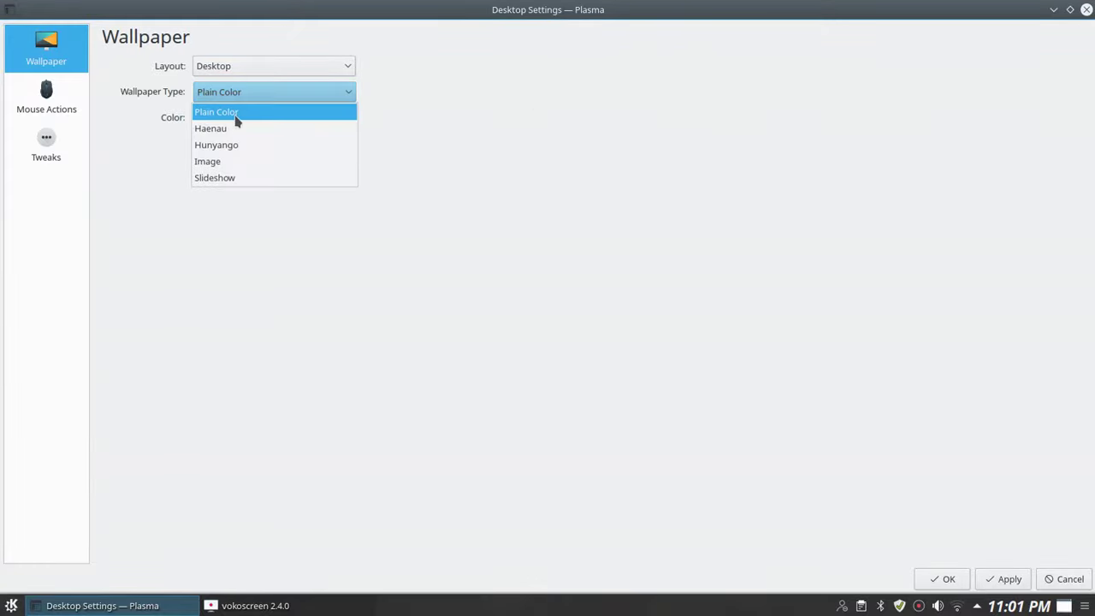
left_click(236, 135)
left_click(245, 95)
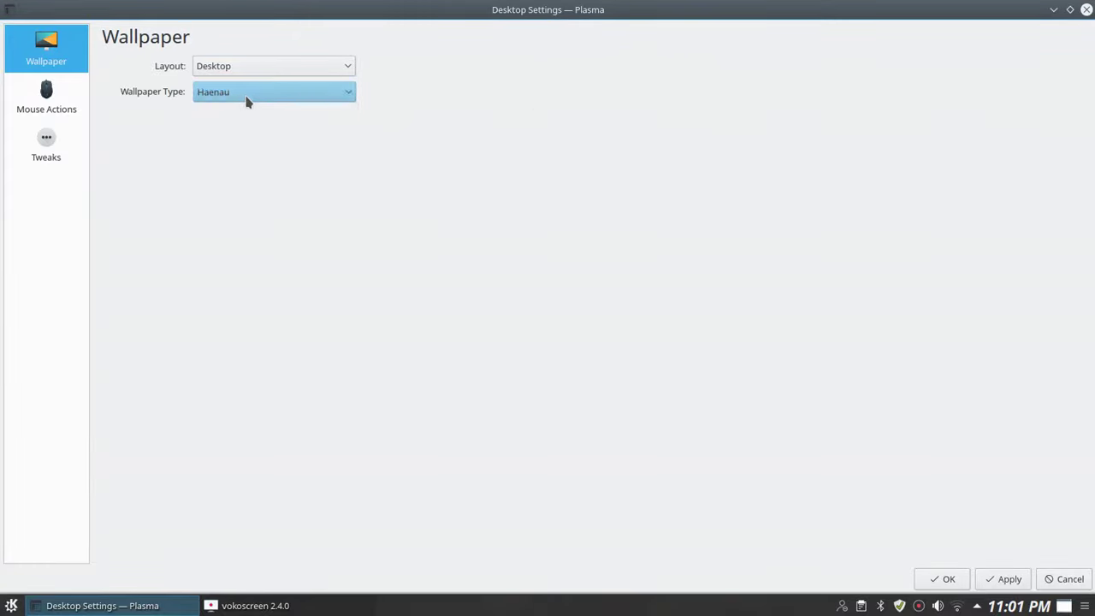
left_click(242, 147)
left_click(243, 95)
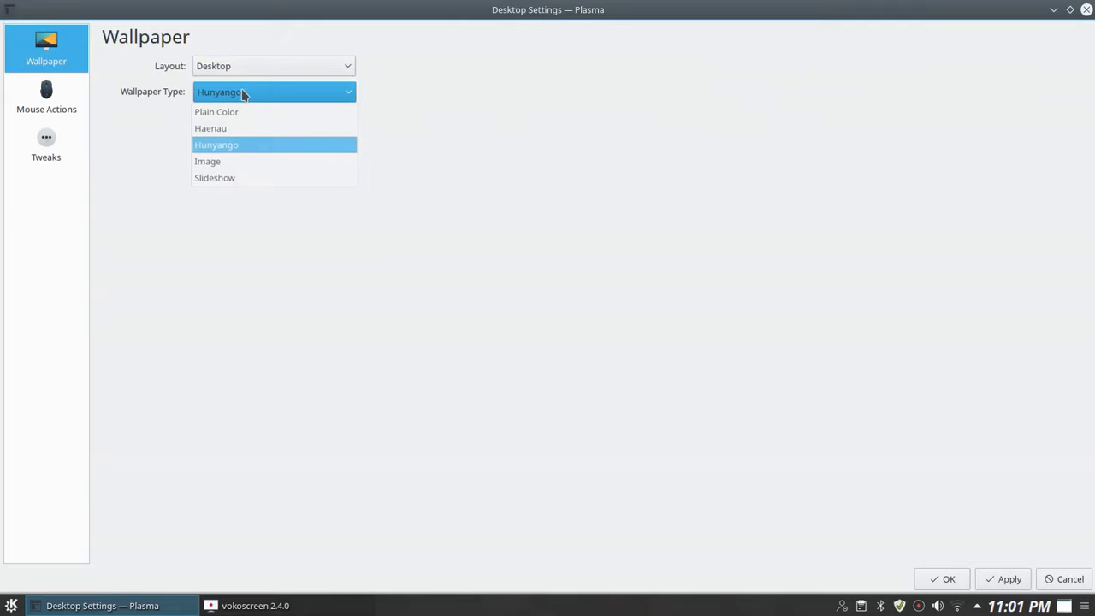
left_click(217, 163)
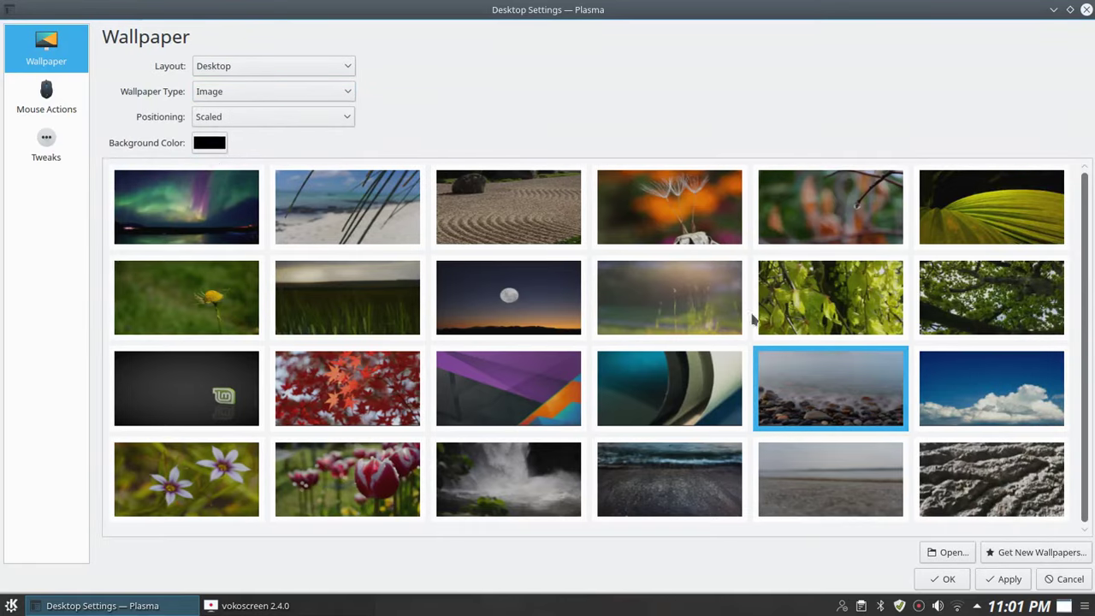
Step: Apply the Image wallpaper with the pebble shore picture and close the desktop settings
left_click(1006, 583)
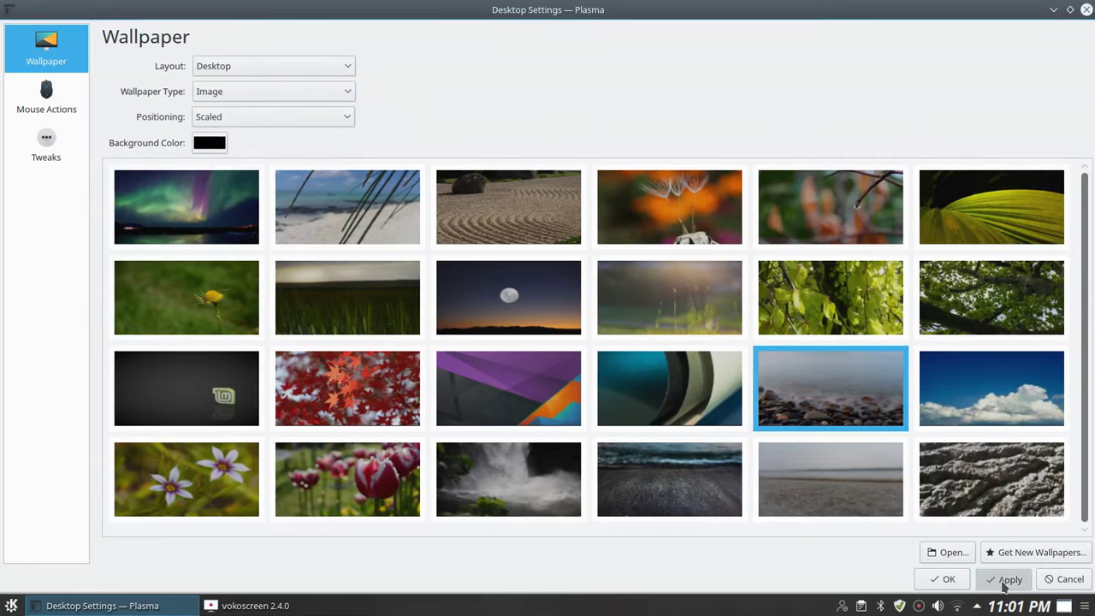
left_click(958, 581)
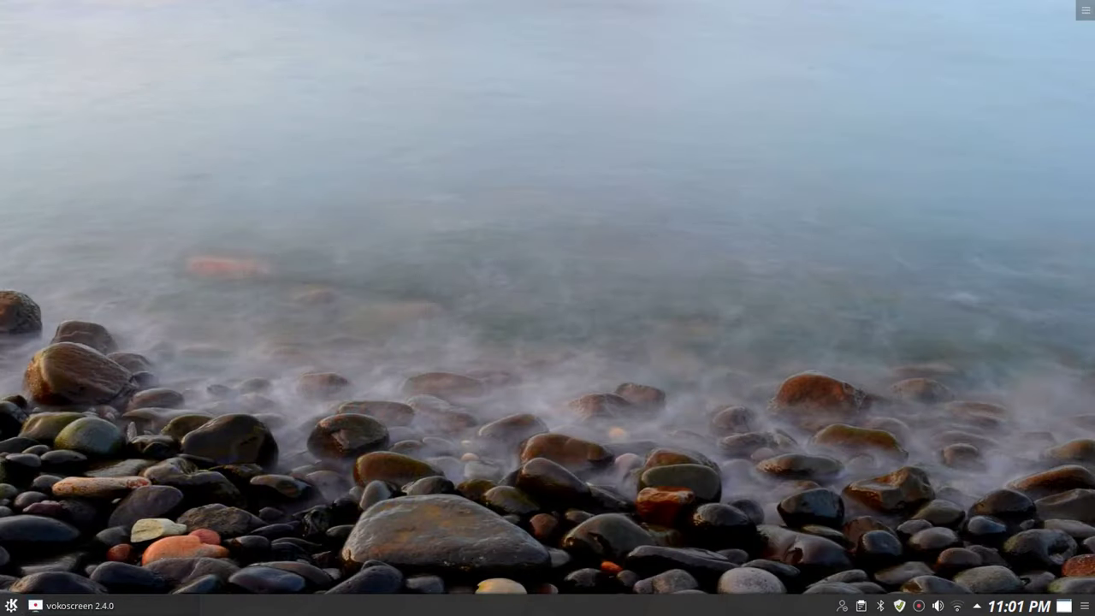
Step: Open the Workspace Theme section of System Settings and apply the Breeze Dark look and feel
left_click(11, 606)
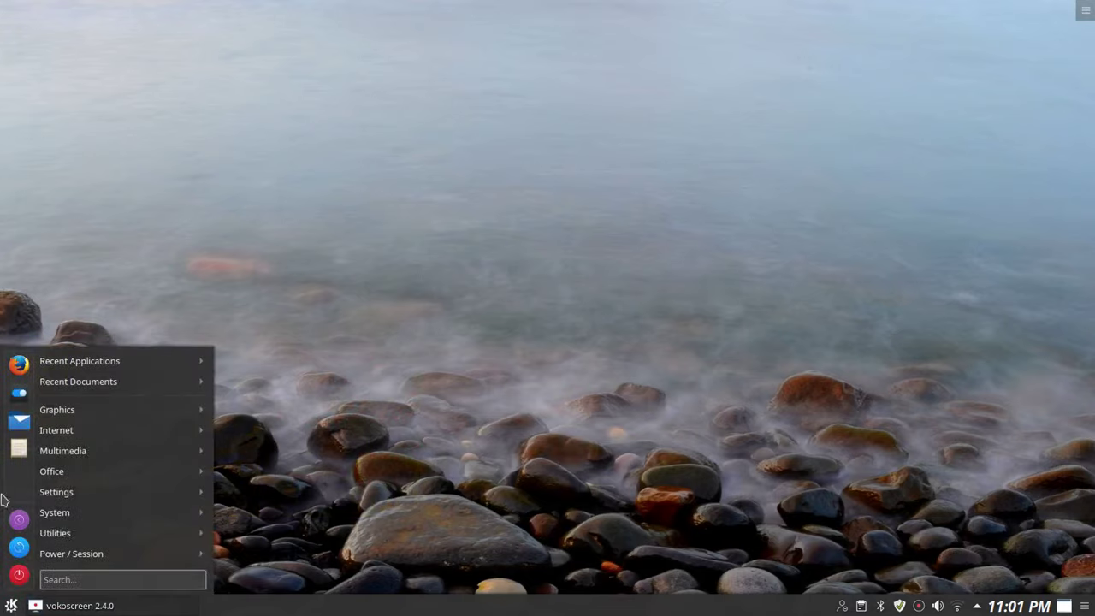
left_click(19, 400)
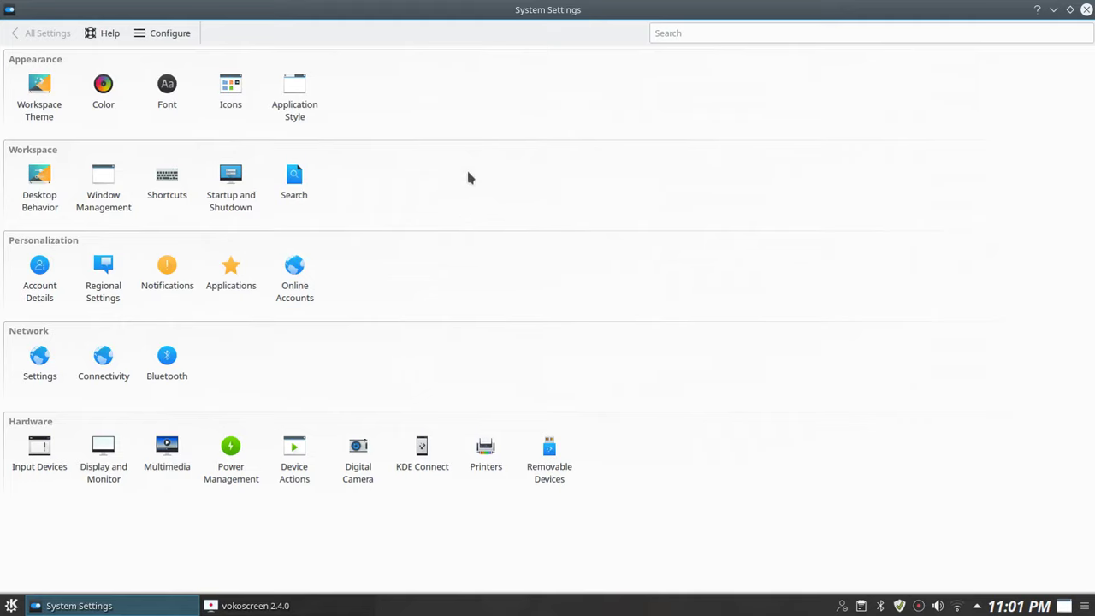
left_click(47, 86)
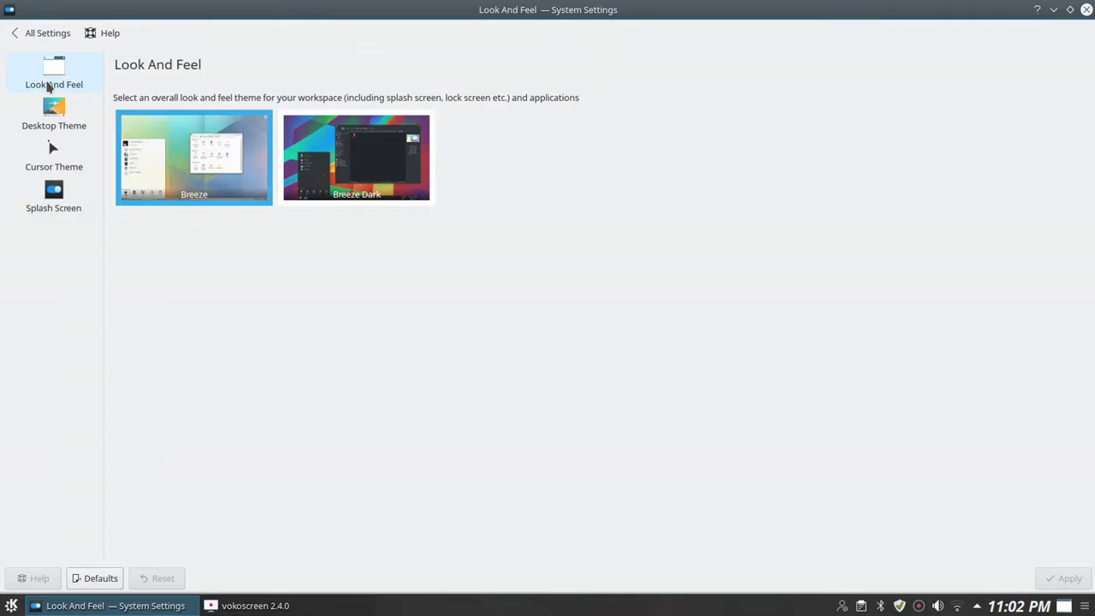
left_click(382, 186)
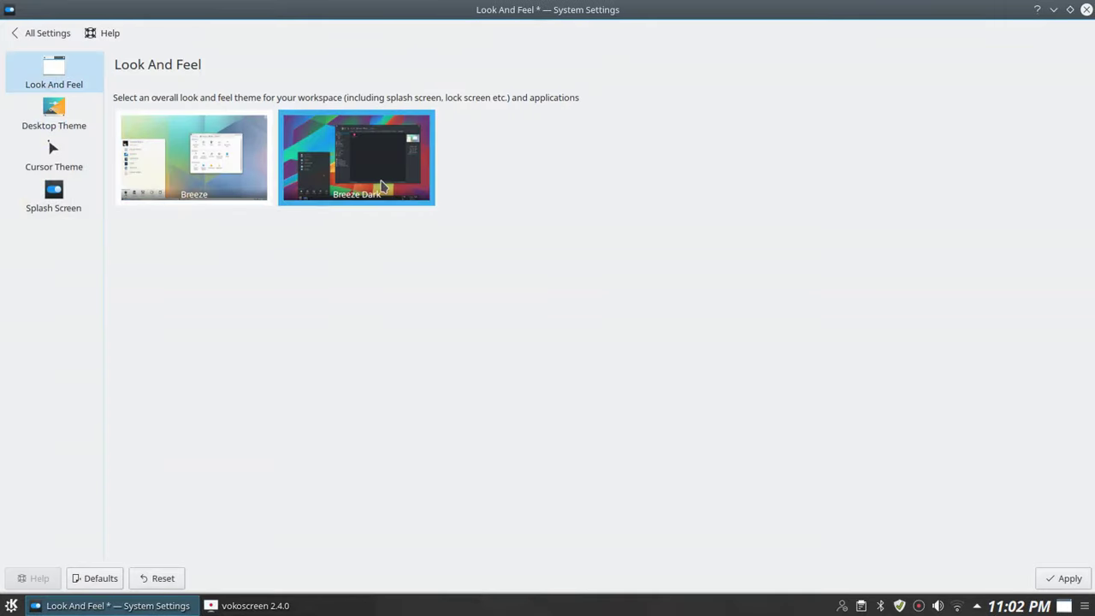
left_click(1081, 580)
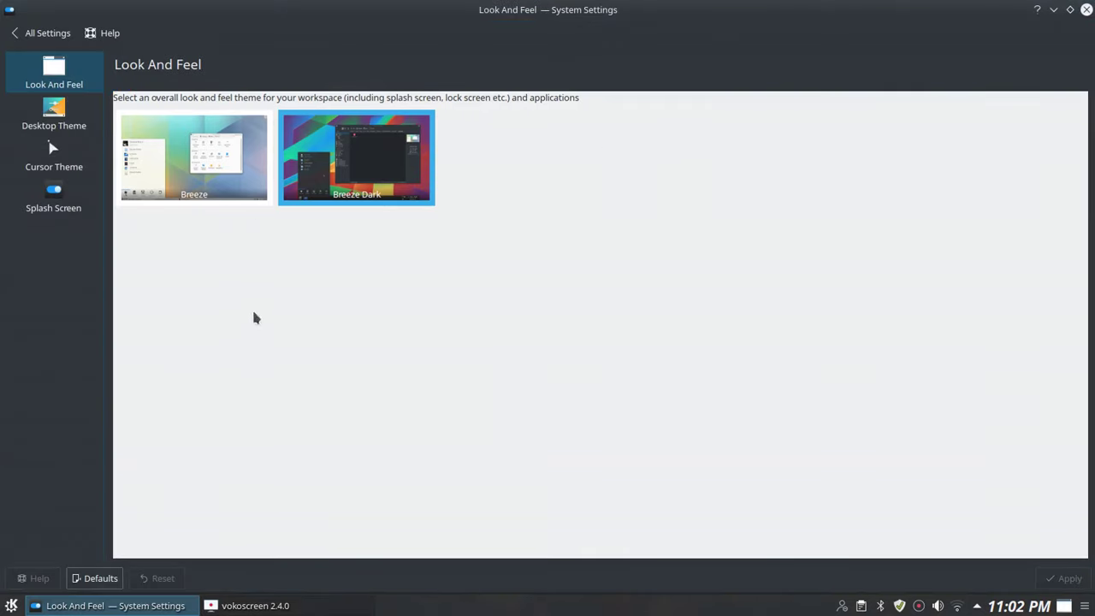
Step: Switch the look and feel back to Breeze, applying the change while moving to the Desktop Theme page
left_click(207, 170)
left_click(45, 118)
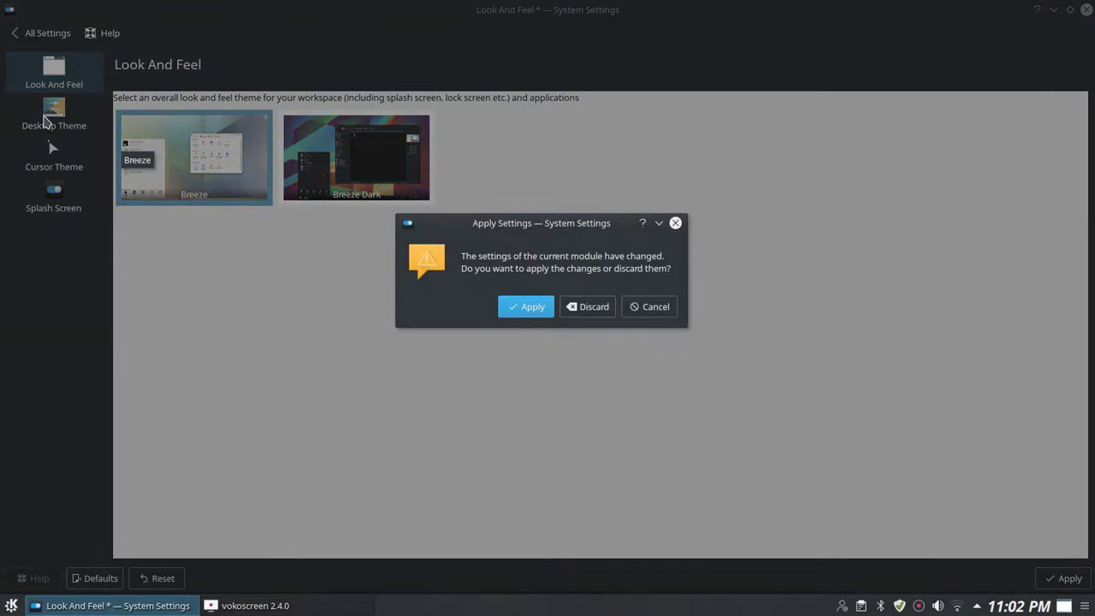
left_click(523, 314)
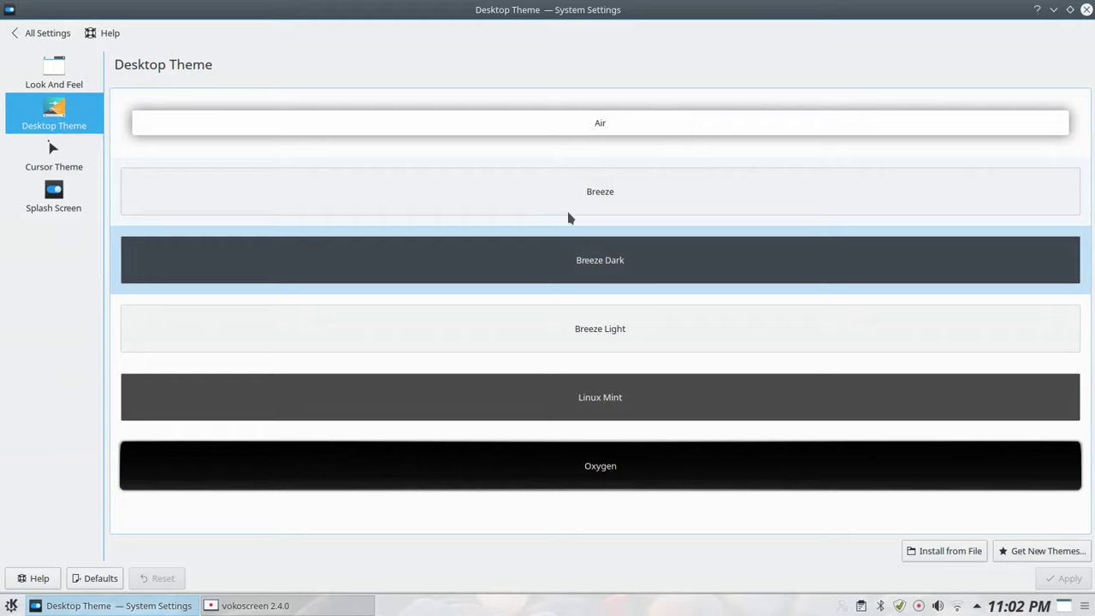
Step: Apply the Breeze Light desktop theme and close System Settings
left_click(619, 405)
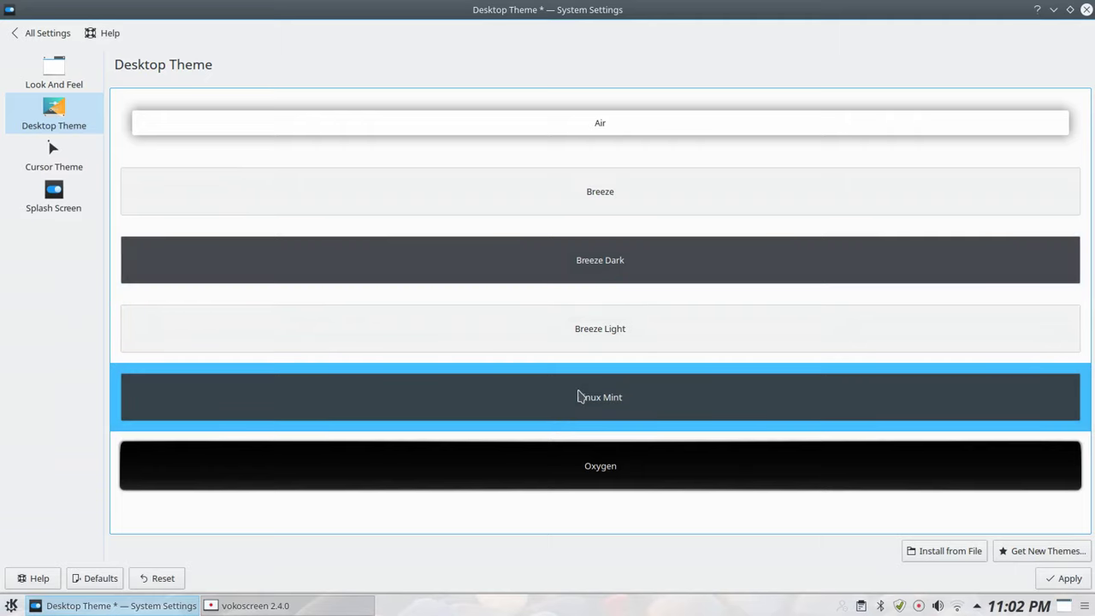
left_click(622, 339)
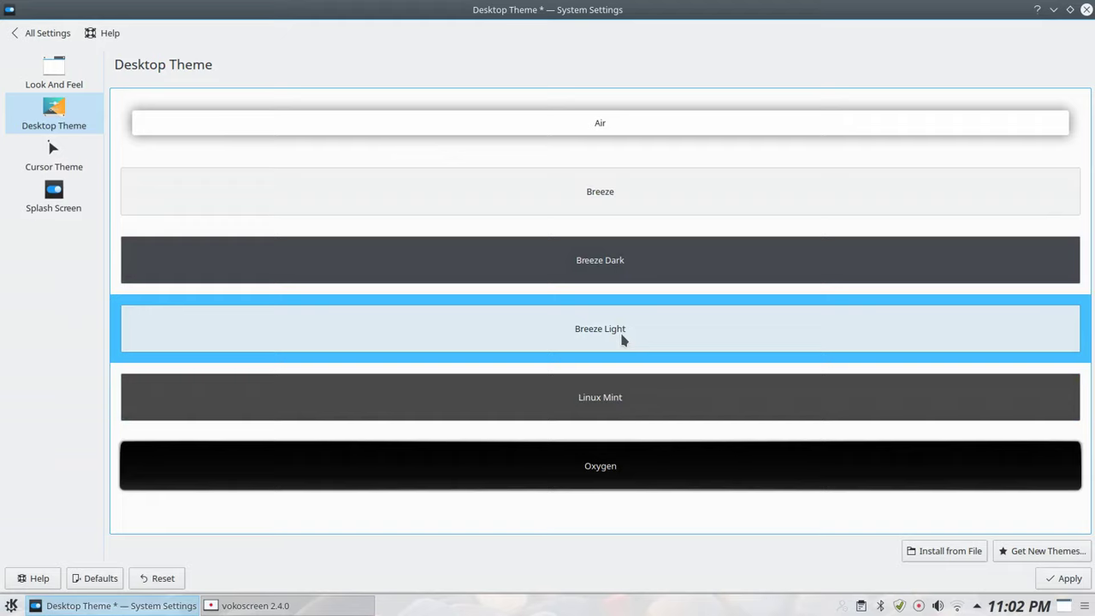
left_click(1054, 580)
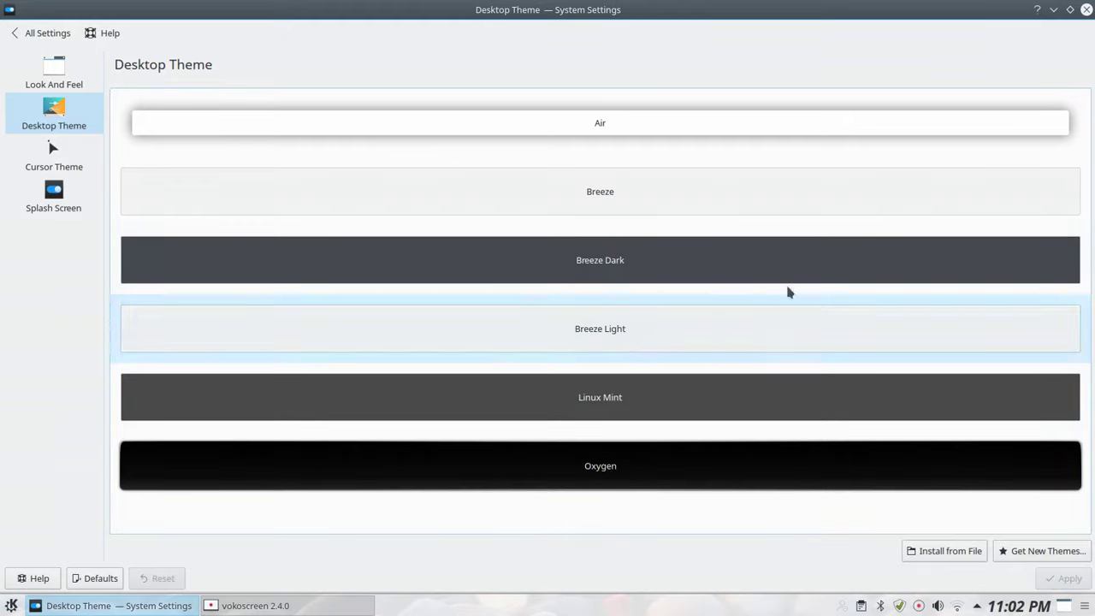
left_click(1086, 9)
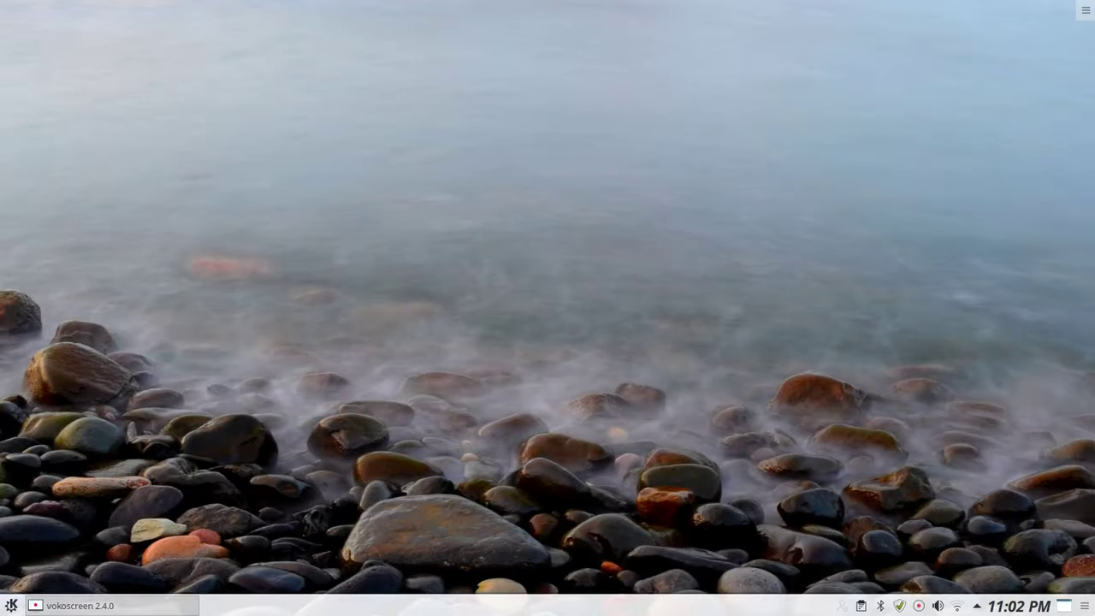
left_click(11, 604)
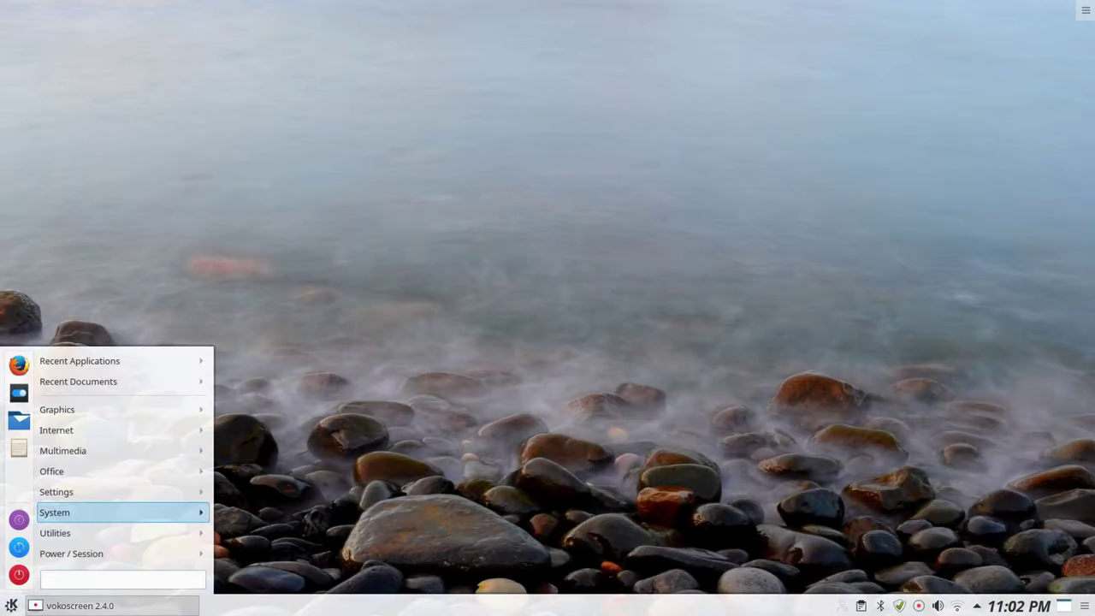
mouse_move(86, 408)
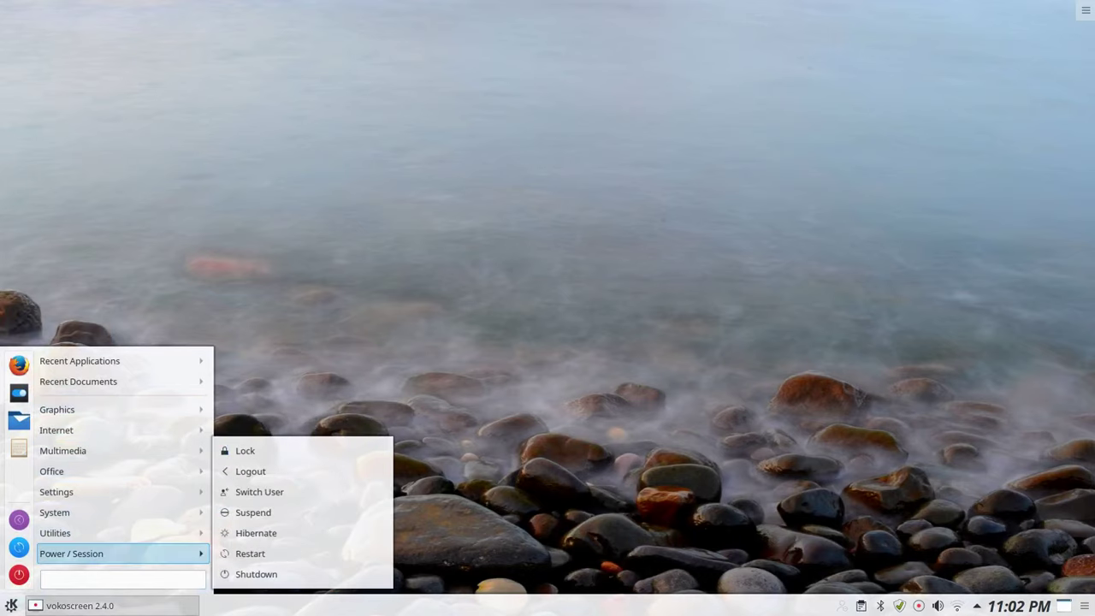
key("Escape")
key("Escape")
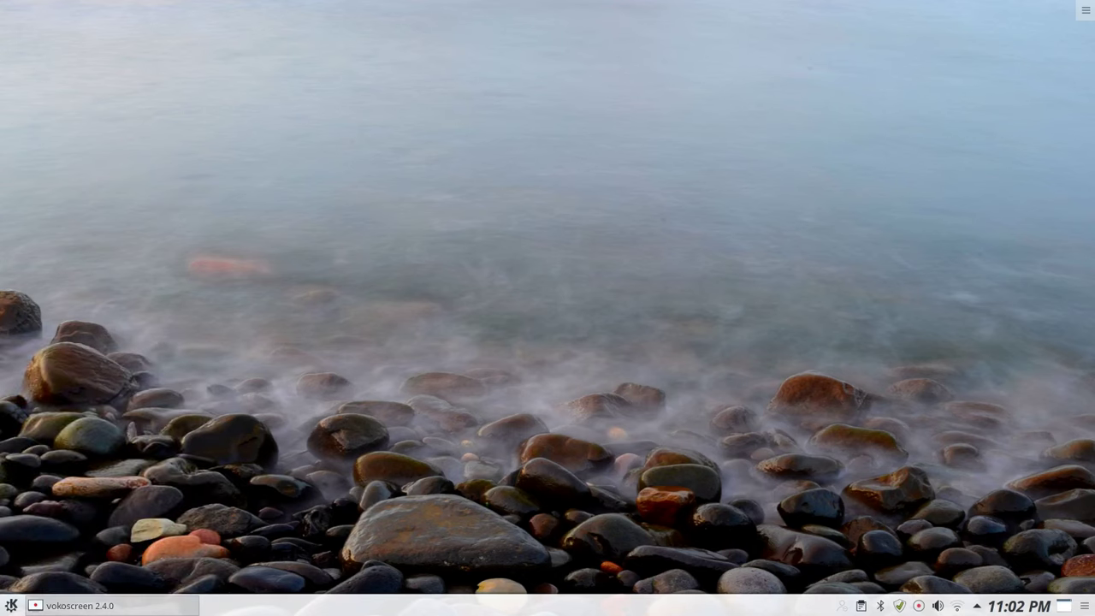
Step: Open the Dolphin file manager, bring up its preferences and enlarge the preferences window
key("alt+F1")
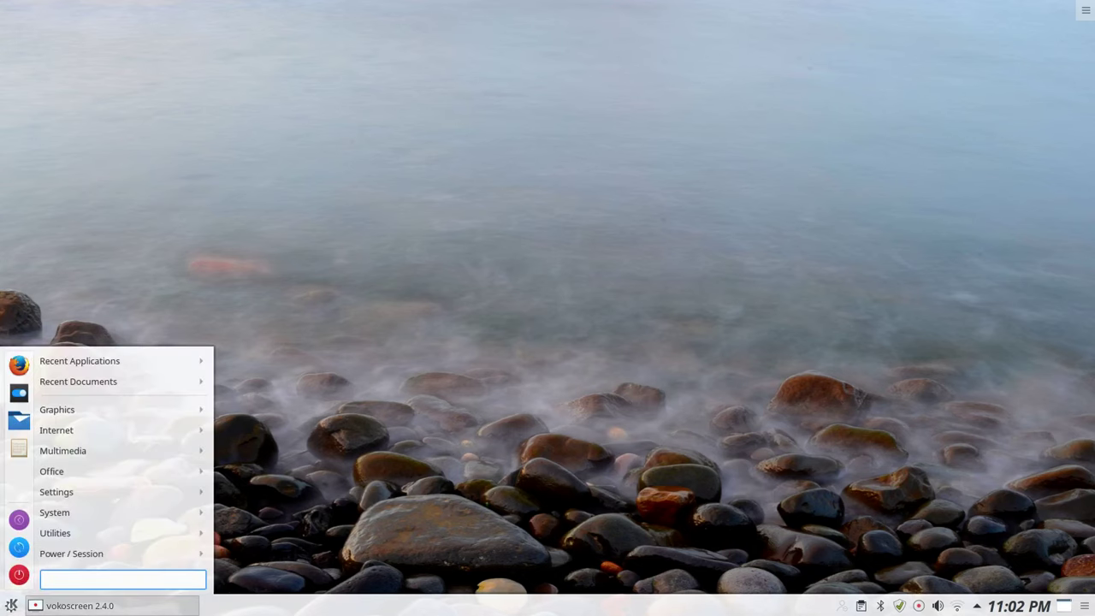
left_click(19, 420)
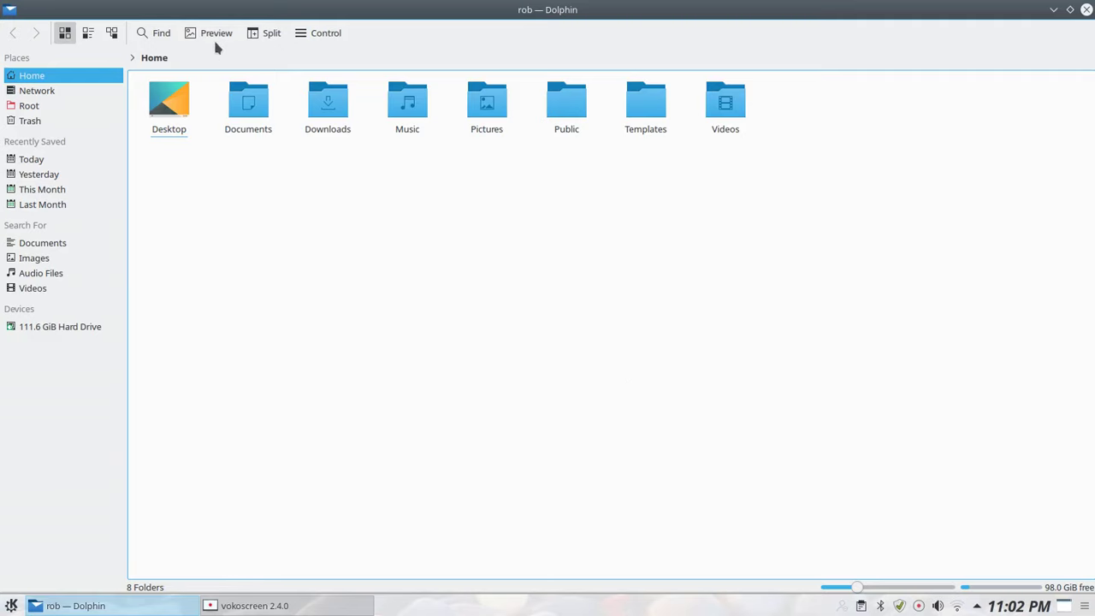
left_click(326, 41)
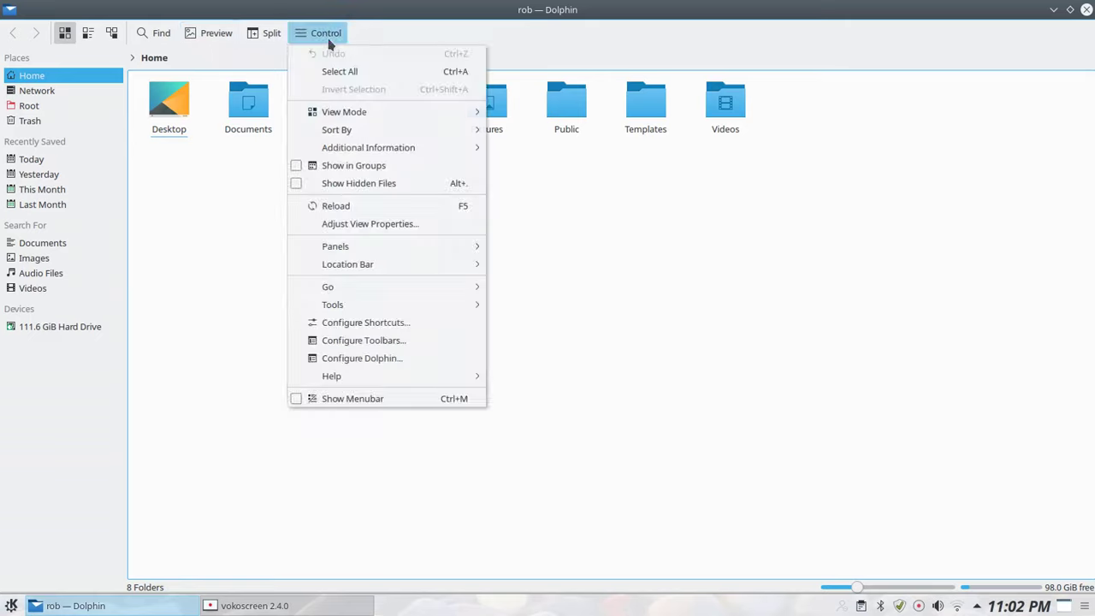
left_click(374, 363)
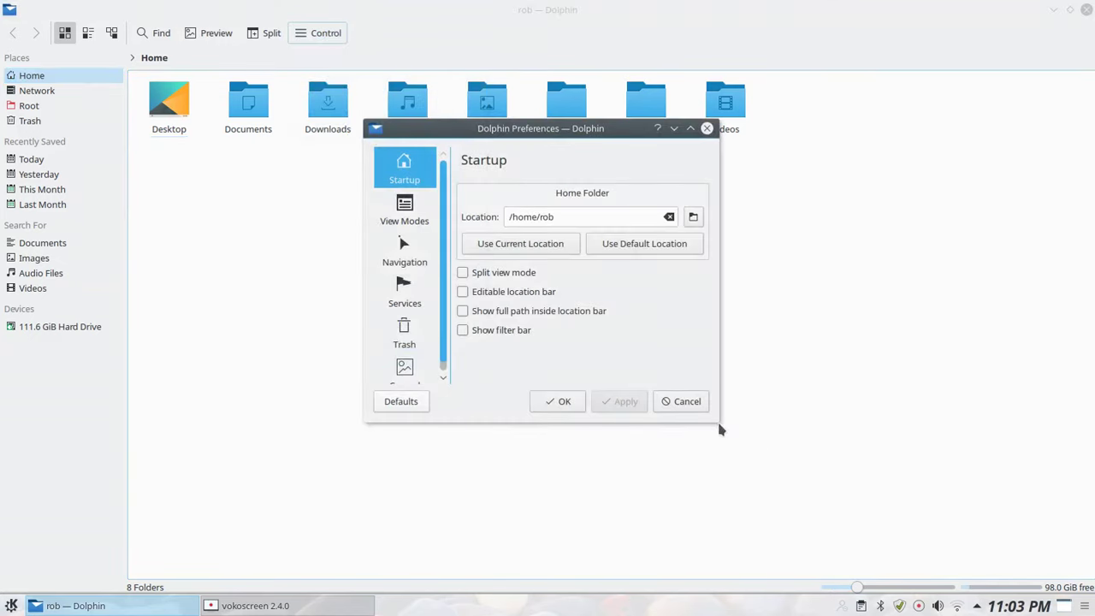
left_click_drag(716, 420, 904, 523)
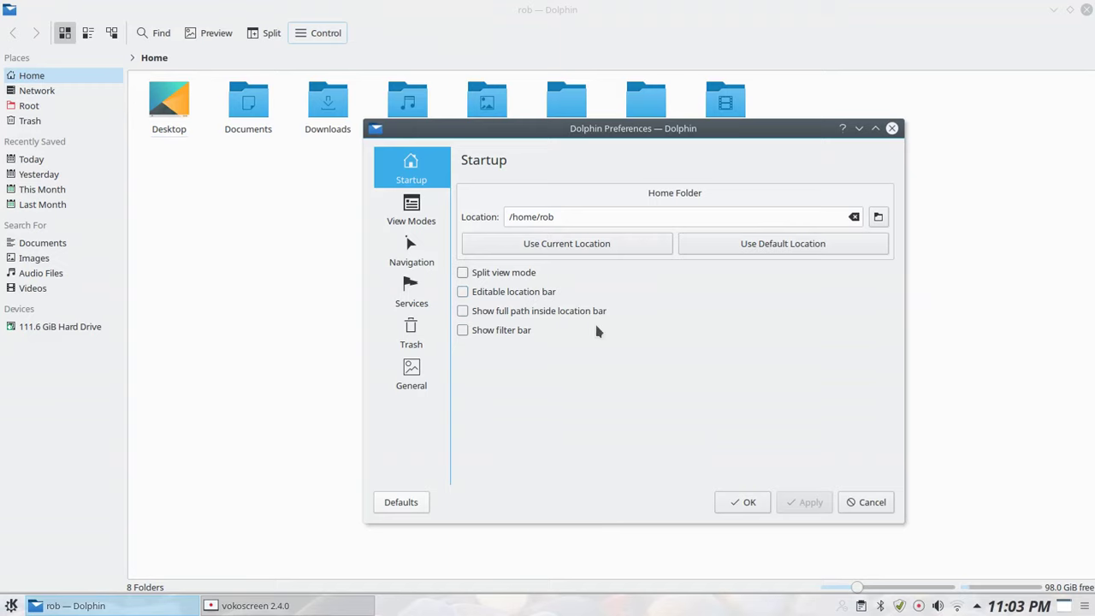
Step: Increase the default icon size for the Icons view mode by two slider steps, apply it and move the preferences window off the folders
left_click(409, 214)
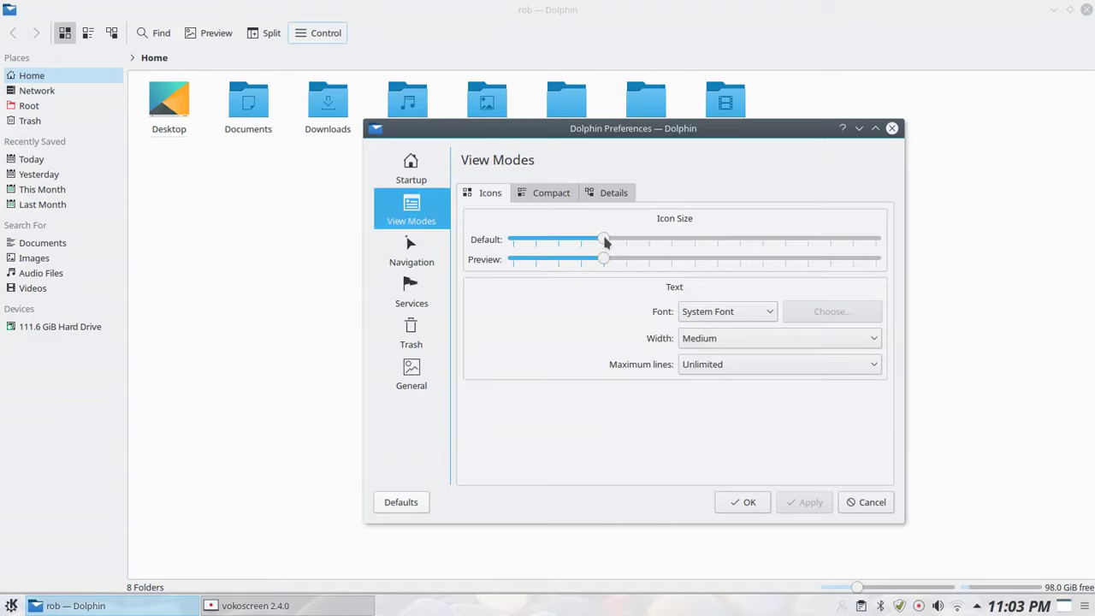
left_click_drag(604, 242, 648, 240)
left_click(801, 505)
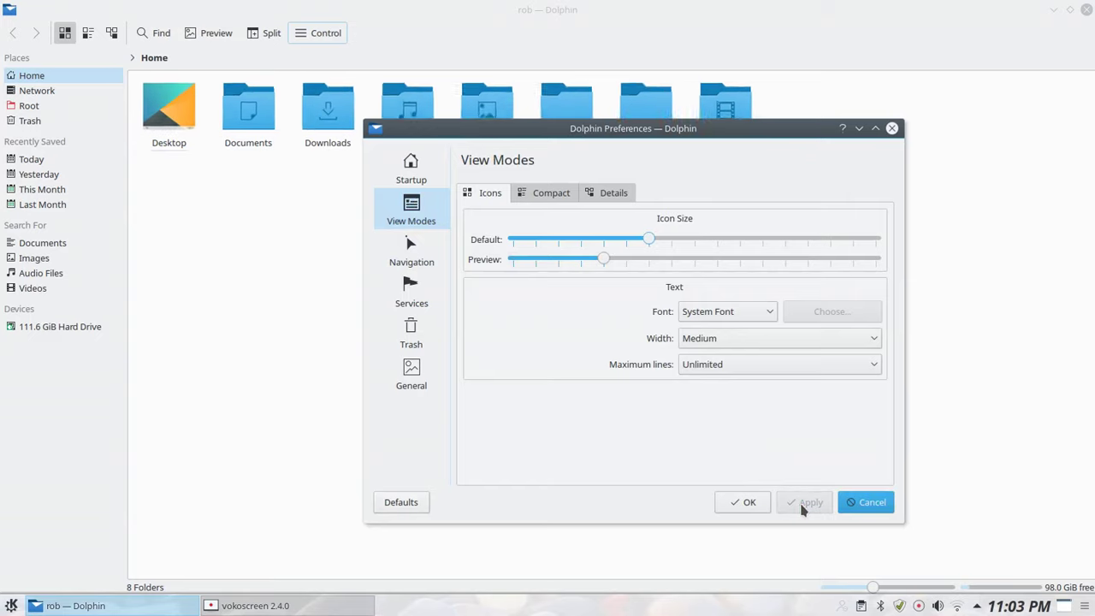
left_click_drag(625, 130, 580, 78)
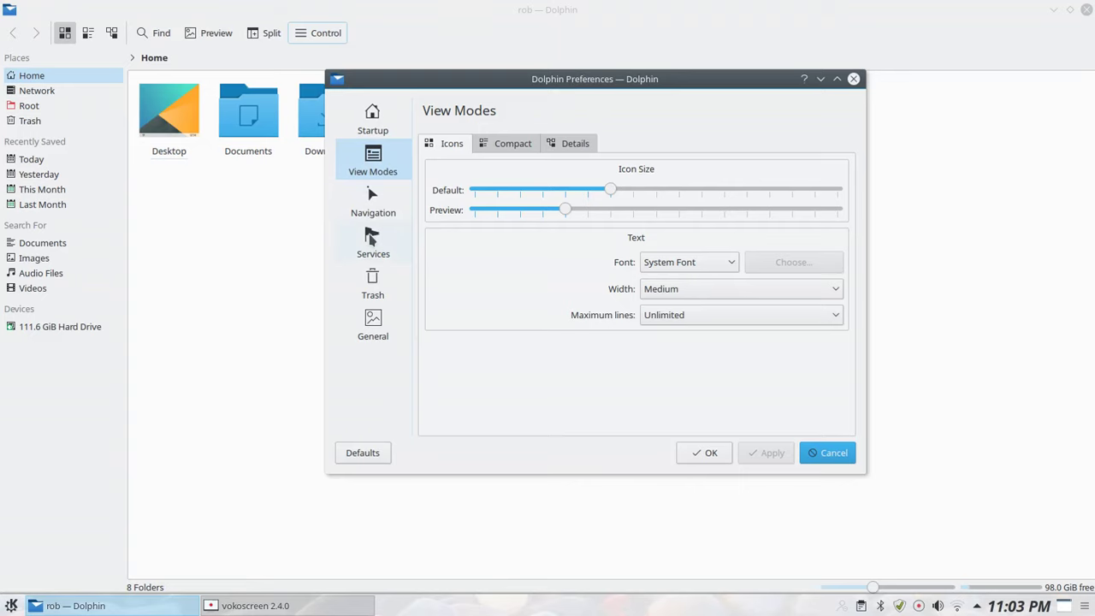
Step: Show the Services preferences in a larger window and try enabling the Delete entry for the context menu
left_click(372, 241)
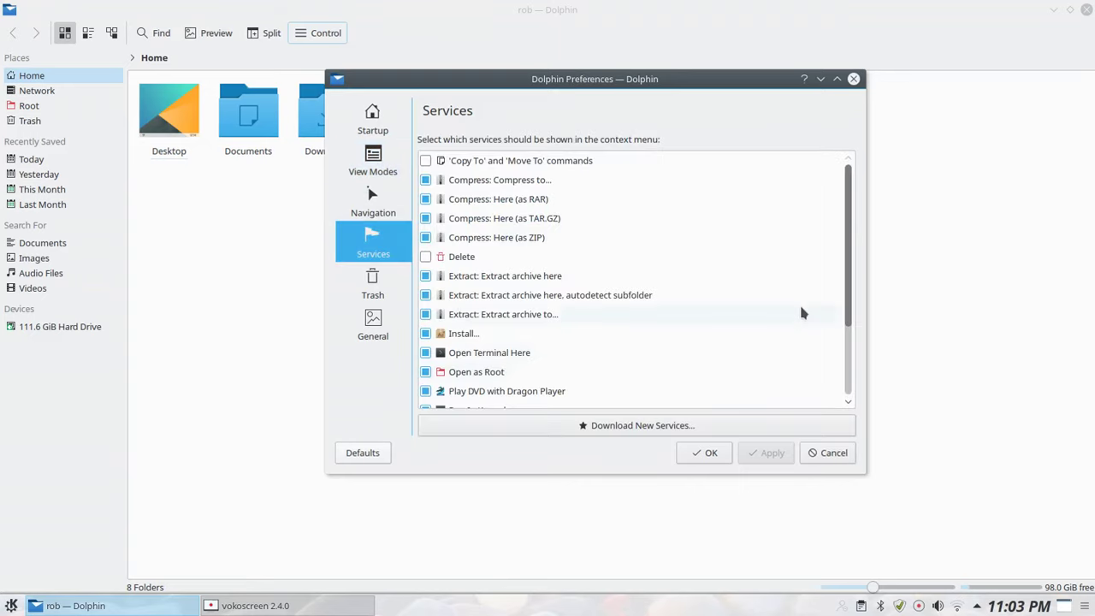
left_click_drag(863, 68, 991, 24)
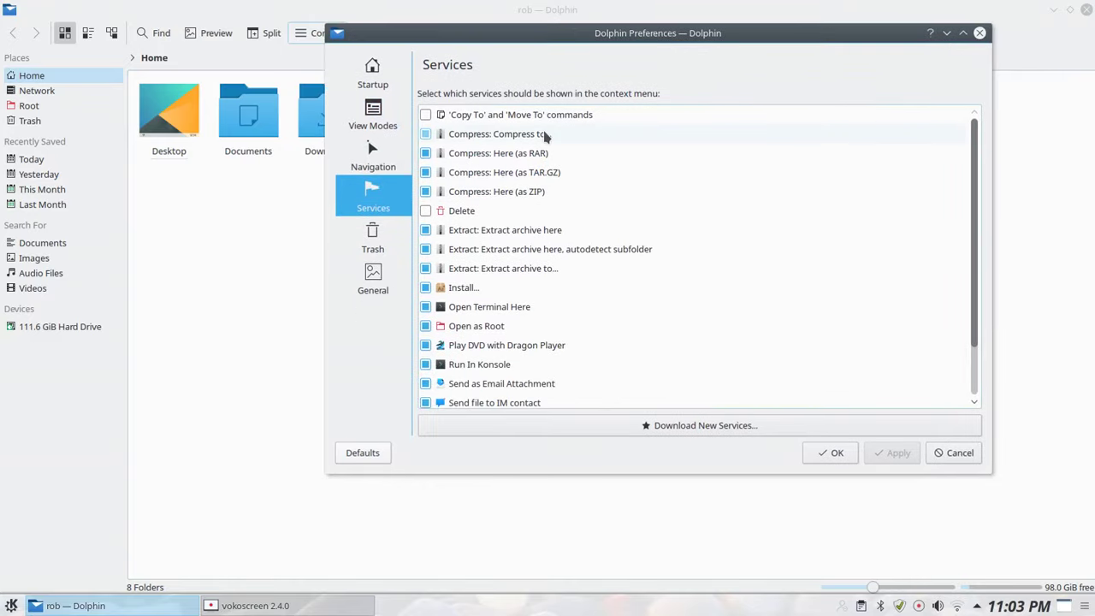
left_click_drag(494, 35, 458, 103)
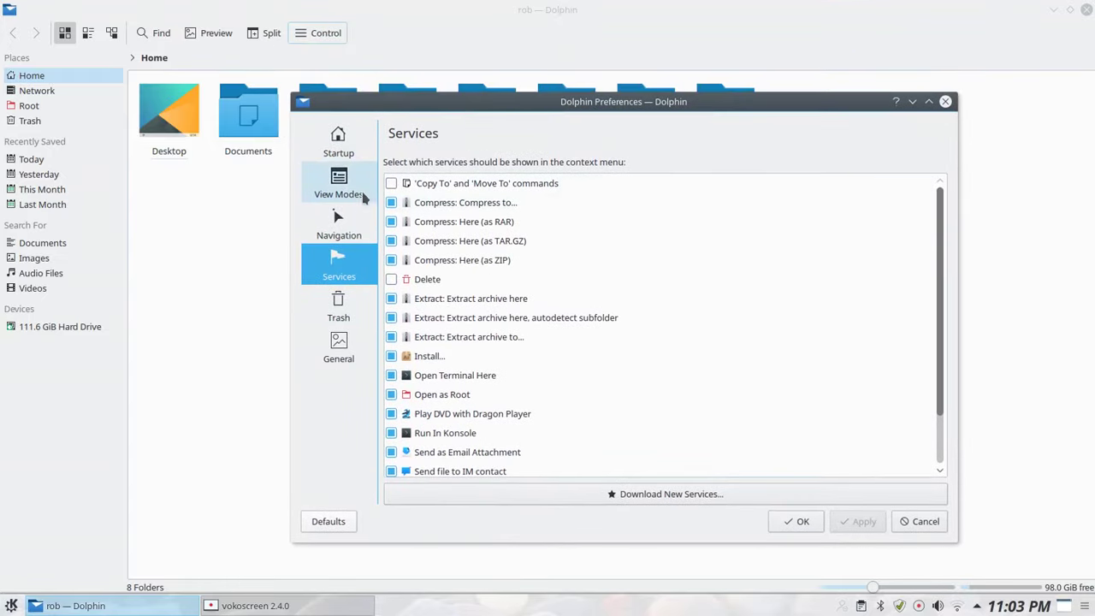
left_click(391, 280)
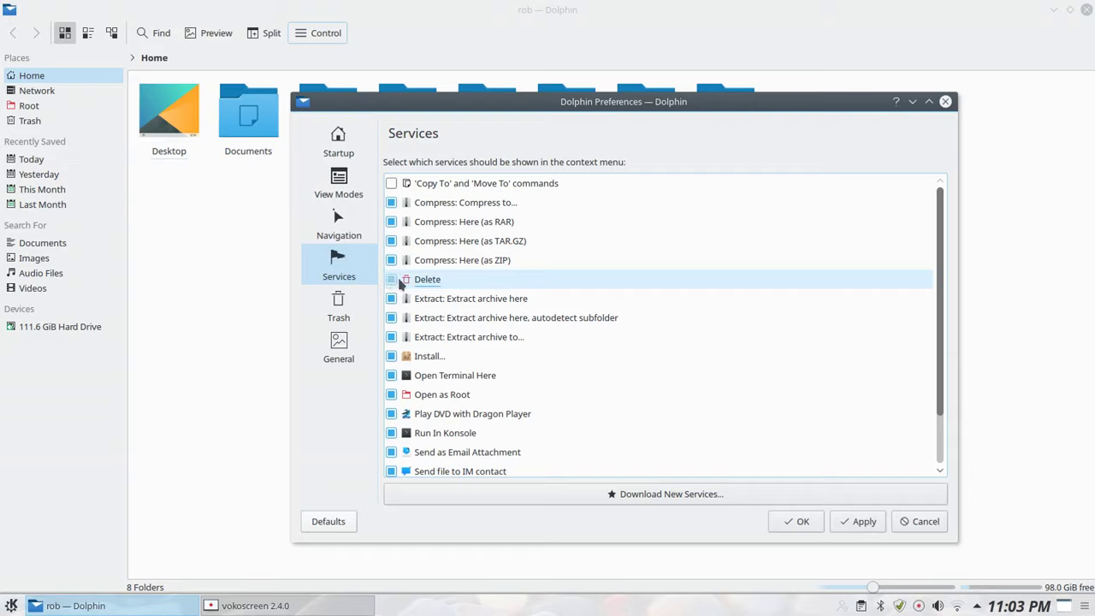
left_click(402, 283)
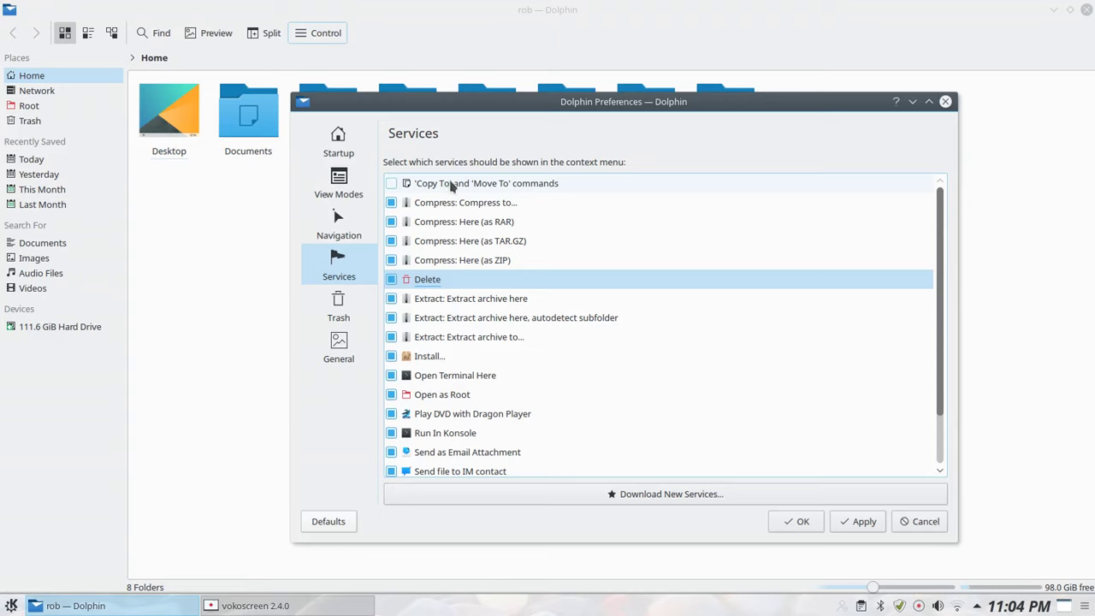
left_click(569, 283)
scroll(573, 291, "down", 1)
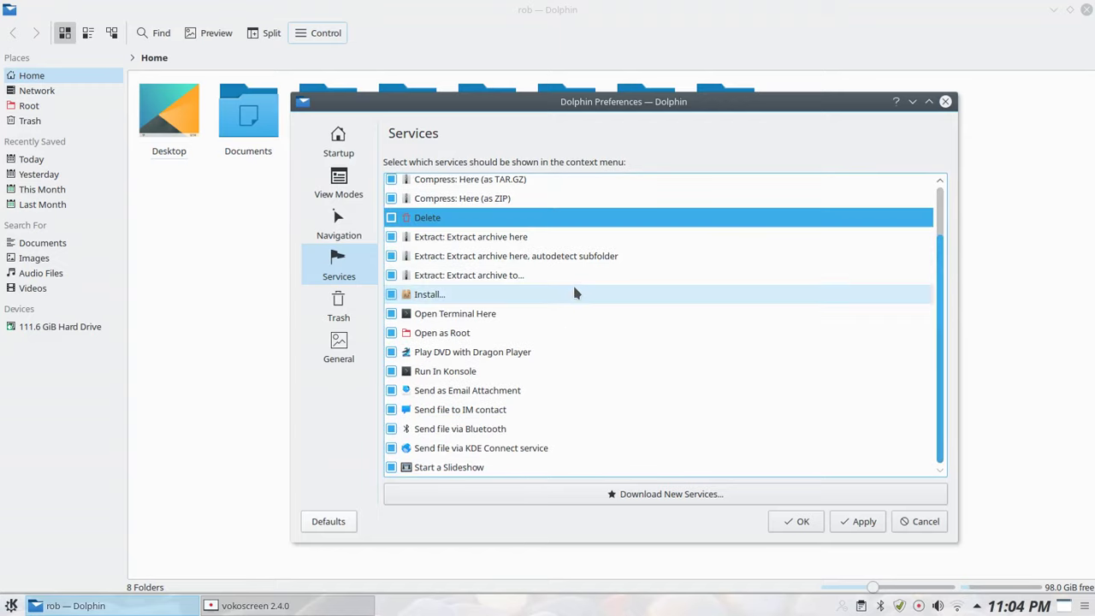
left_click(436, 337)
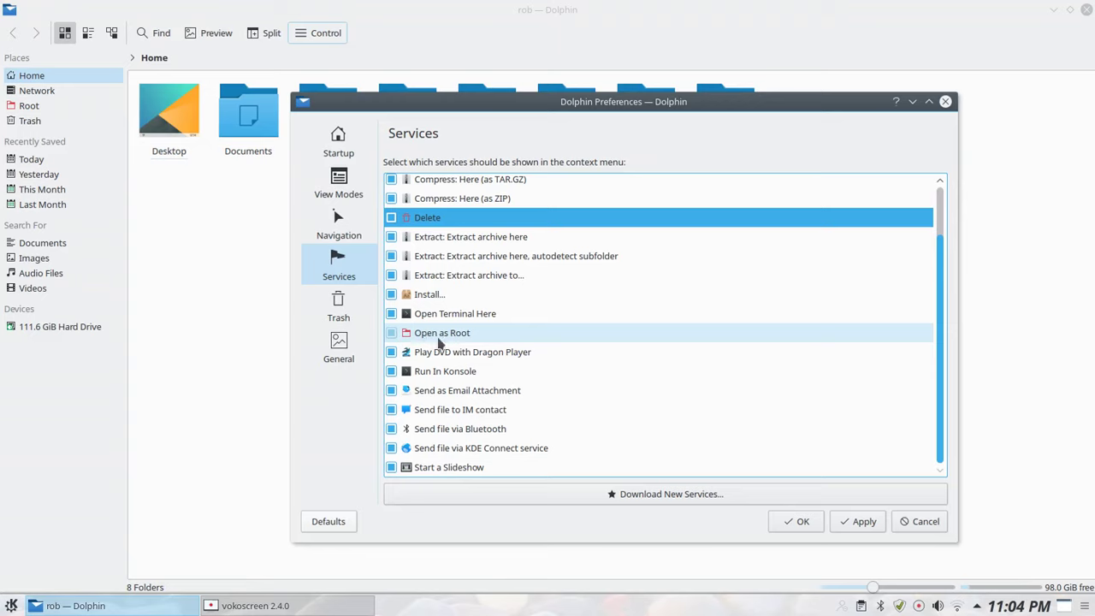
Step: Open the add-on installer for new services, order the add-ons by rating and browse the service menus on offer
left_click(644, 496)
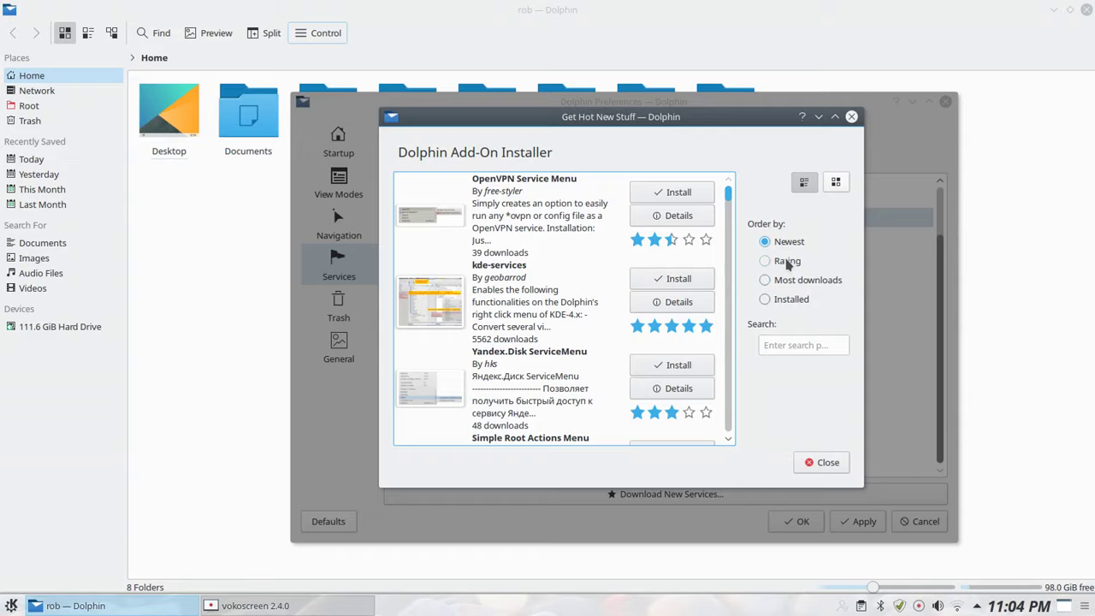
left_click(787, 265)
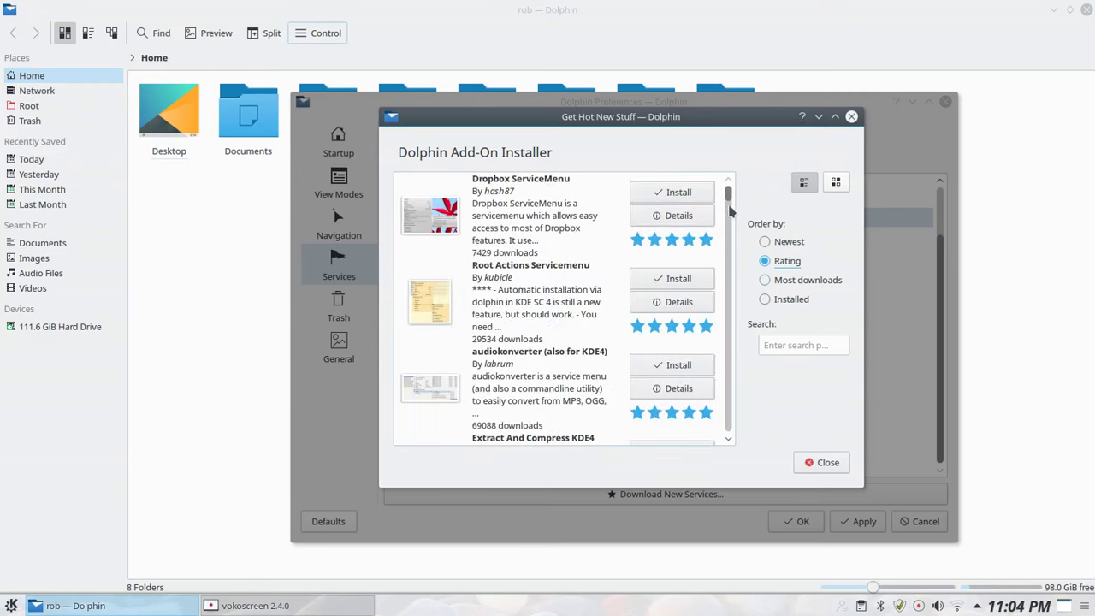
mouse_move(728, 186)
left_mouse_down()
mouse_move(738, 224)
mouse_move(728, 290)
mouse_move(730, 197)
left_mouse_up()
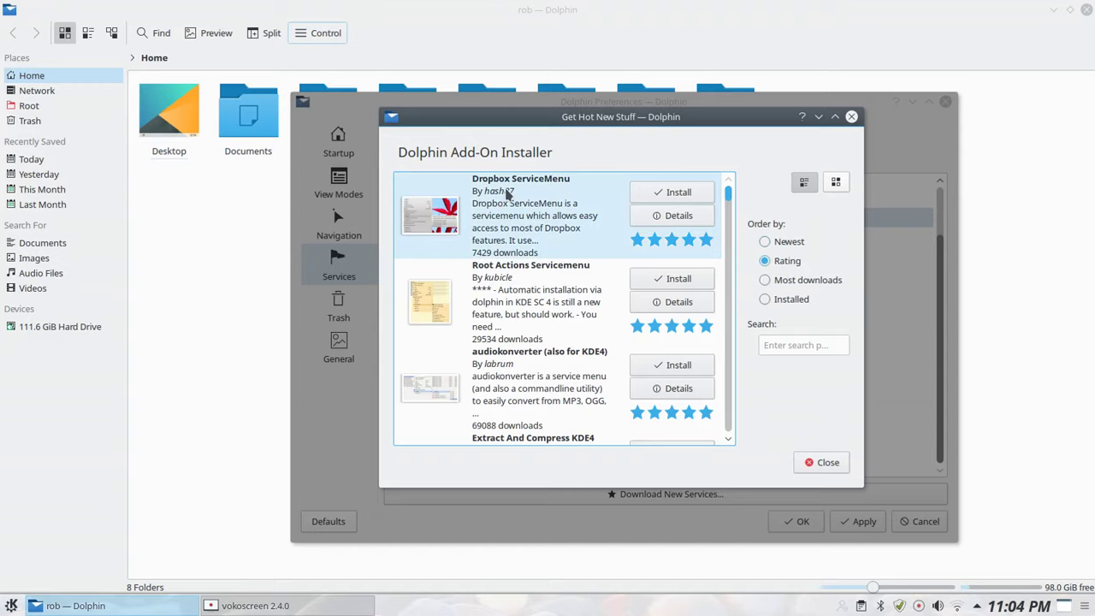
scroll(531, 198, "down", 1)
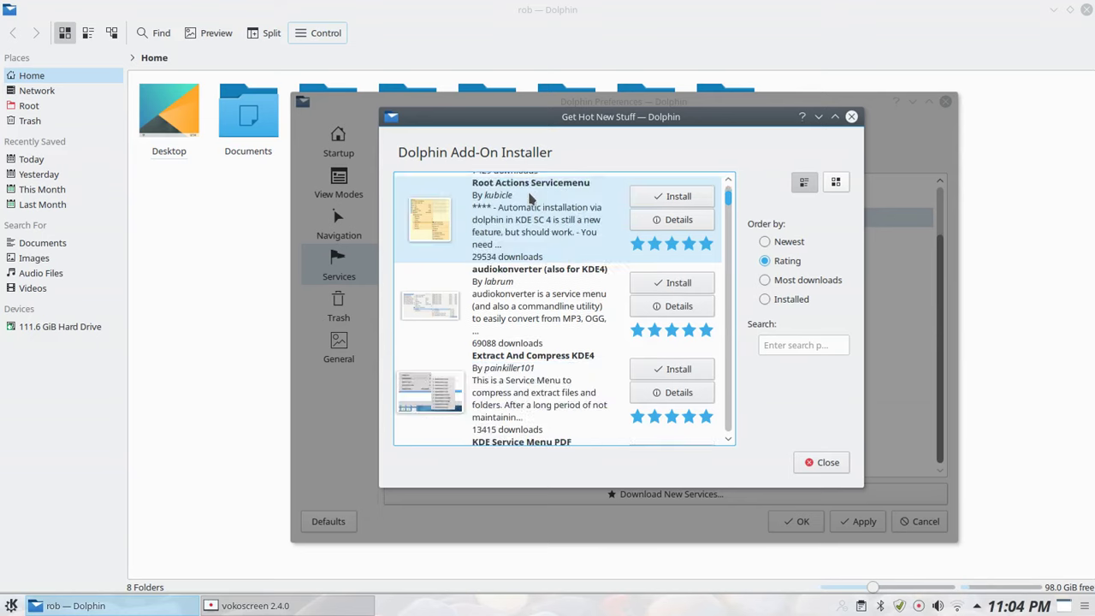
scroll(530, 201, "up", 1)
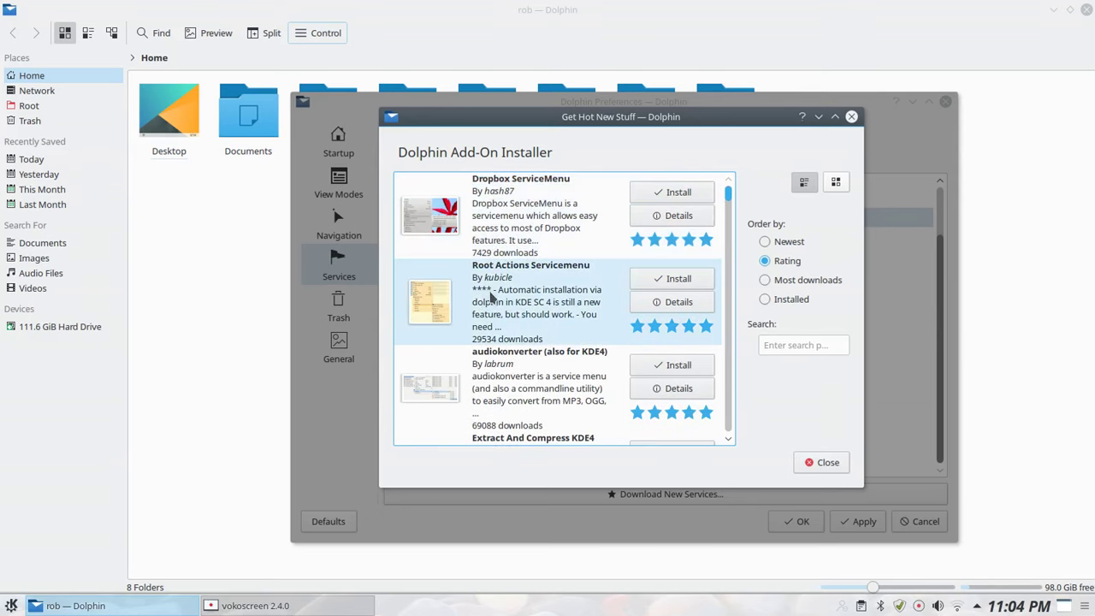
scroll(492, 297, "down", 1)
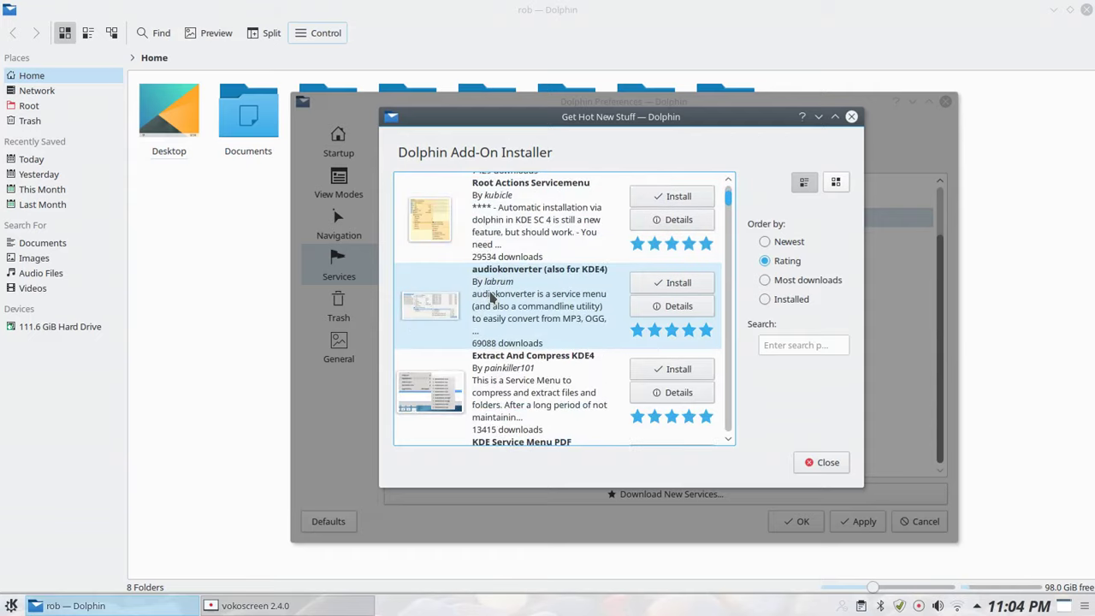
scroll(492, 297, "down", 1)
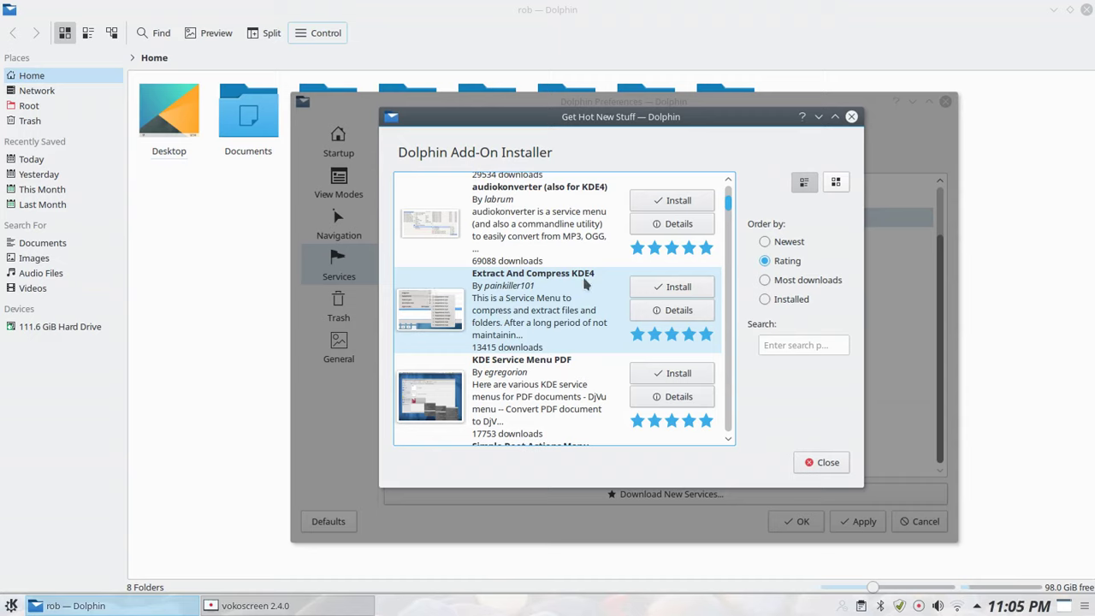
scroll(585, 284, "down", 1)
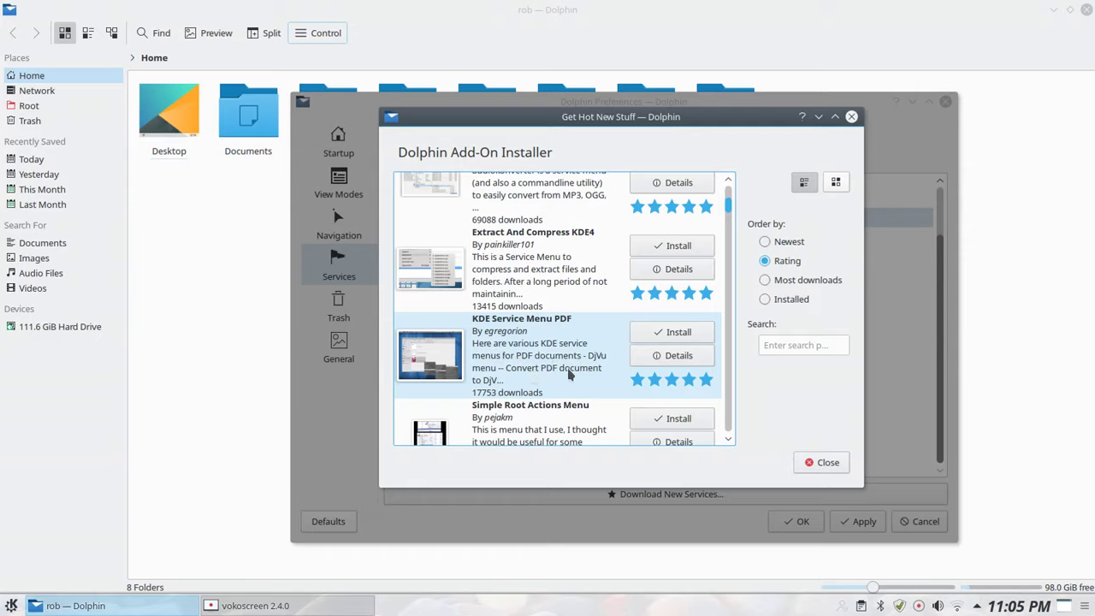
scroll(575, 359, "down", 1)
scroll(575, 359, "down", 2)
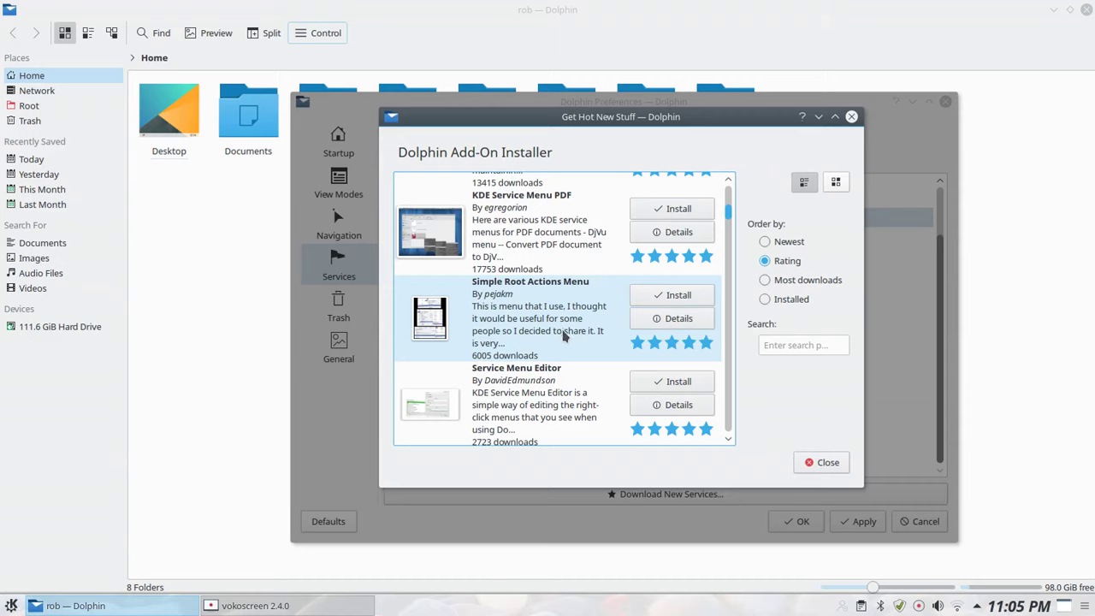
scroll(554, 322, "down", 5)
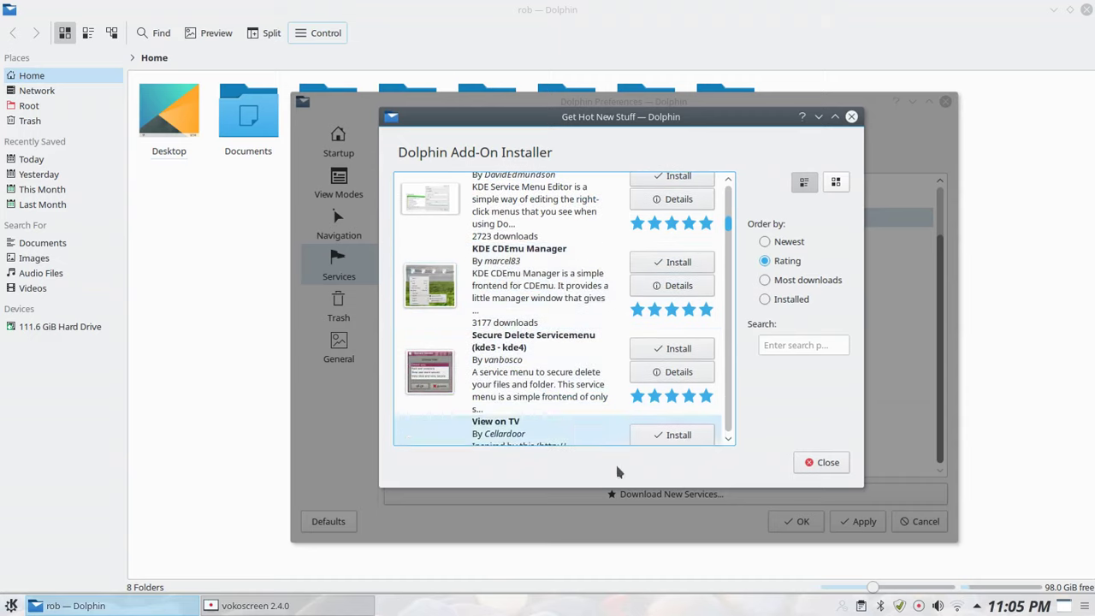
Step: Close the add-on installer, dismiss the preferences without applying the services change and close the file manager
left_click(822, 463)
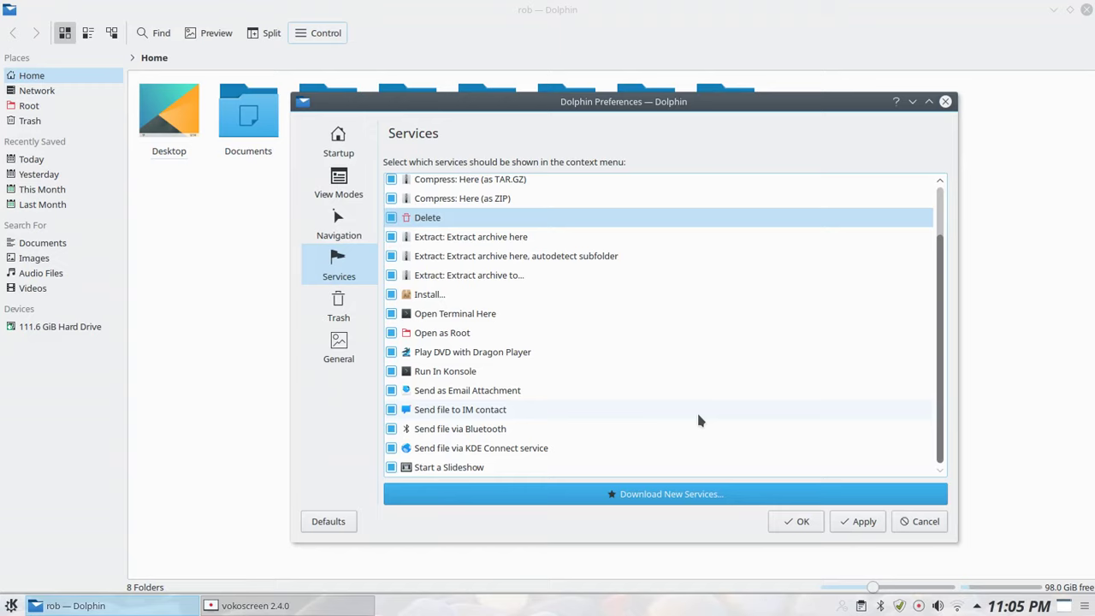
left_click(945, 101)
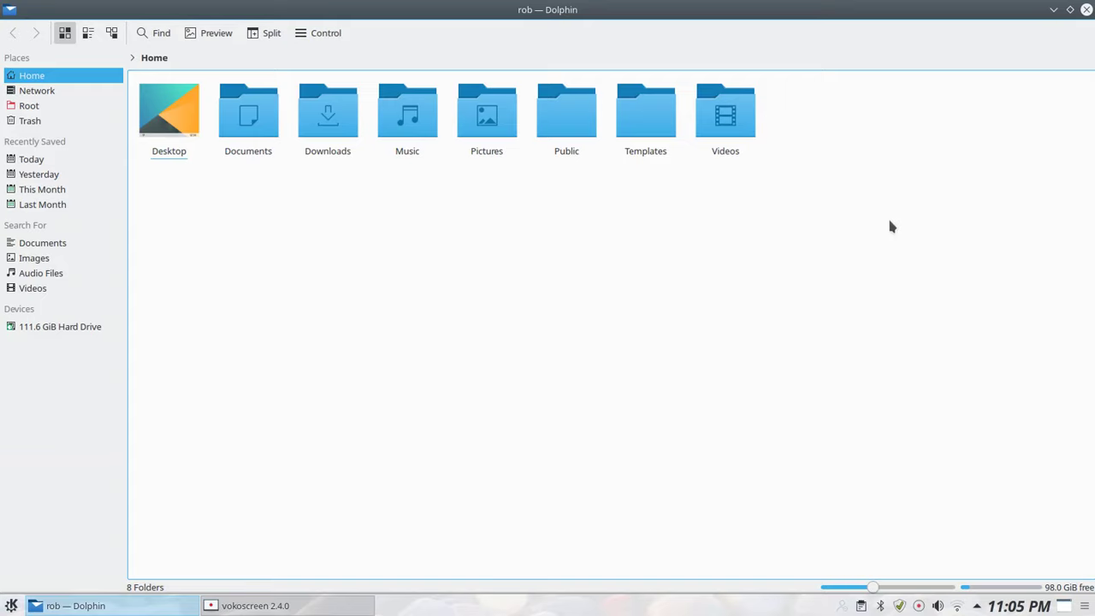
left_click(1087, 12)
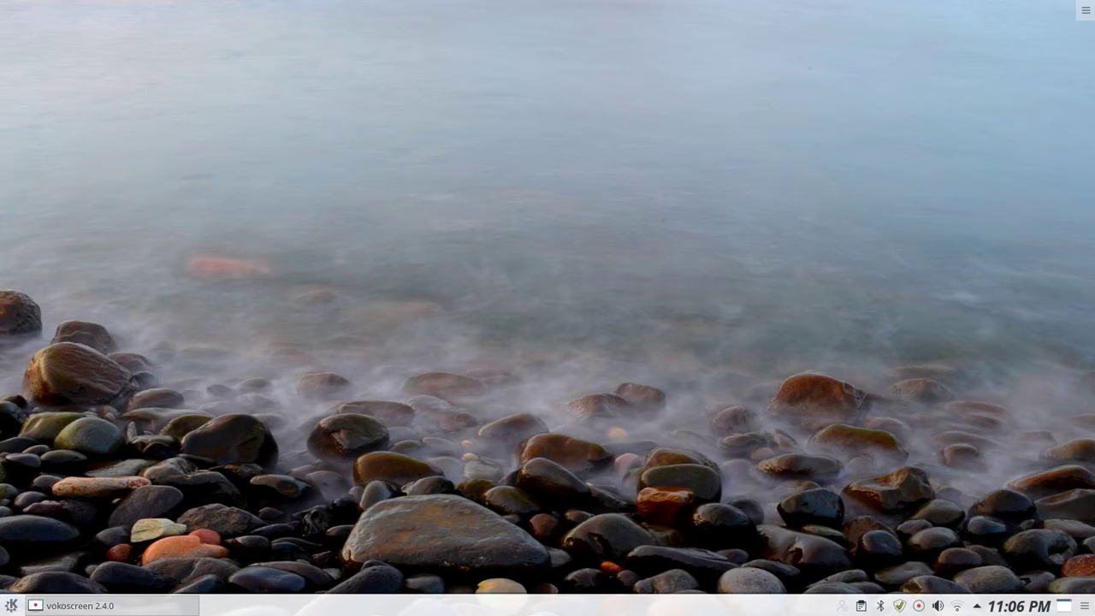
key("alt+F1")
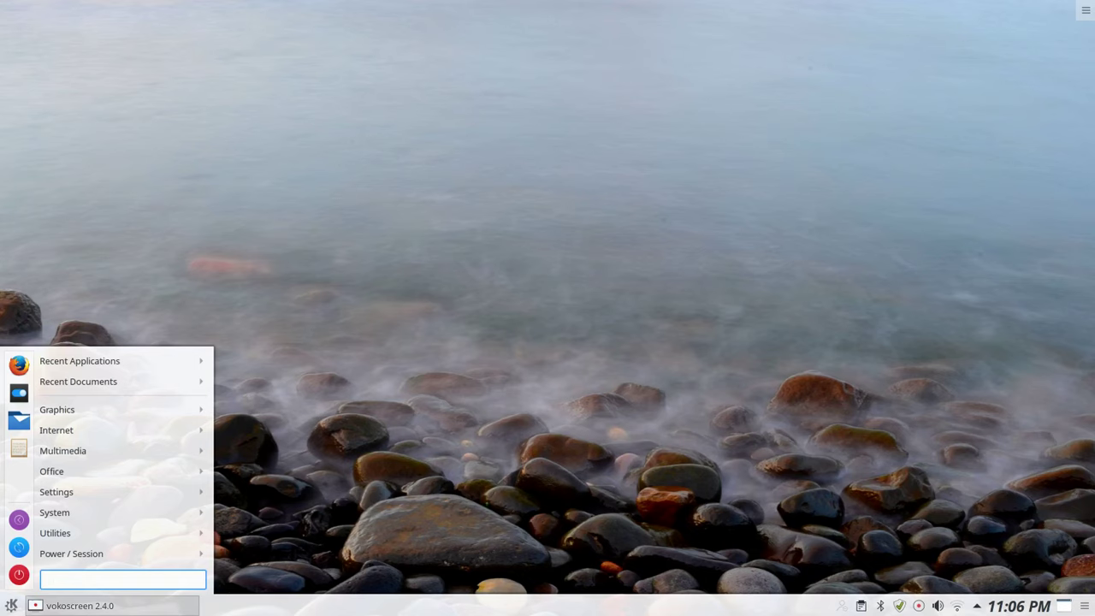
mouse_move(102, 381)
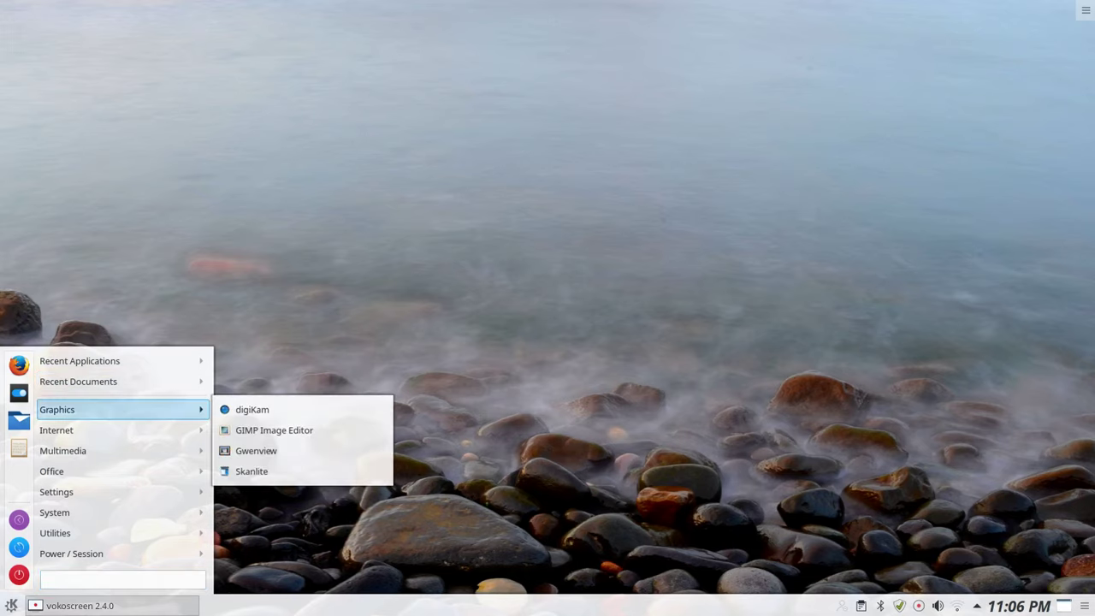
mouse_move(103, 492)
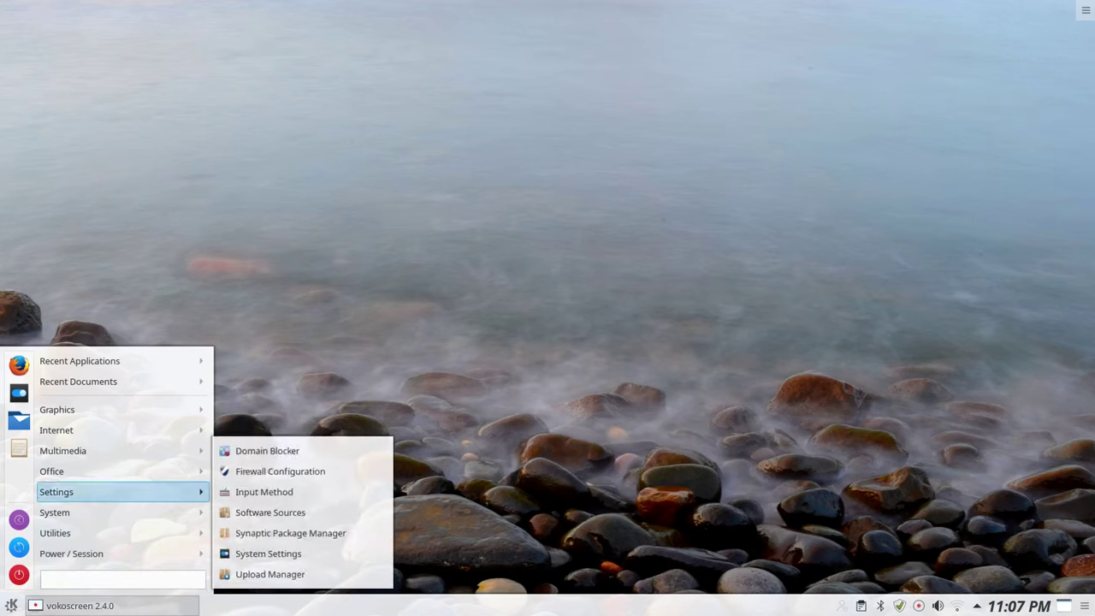
mouse_move(103, 361)
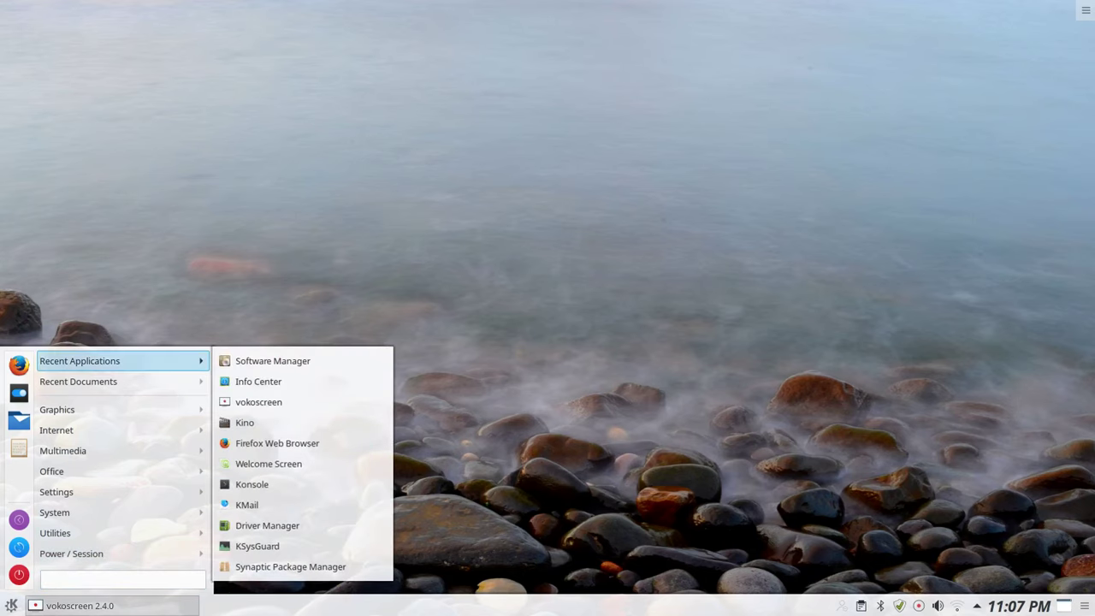
key("Escape")
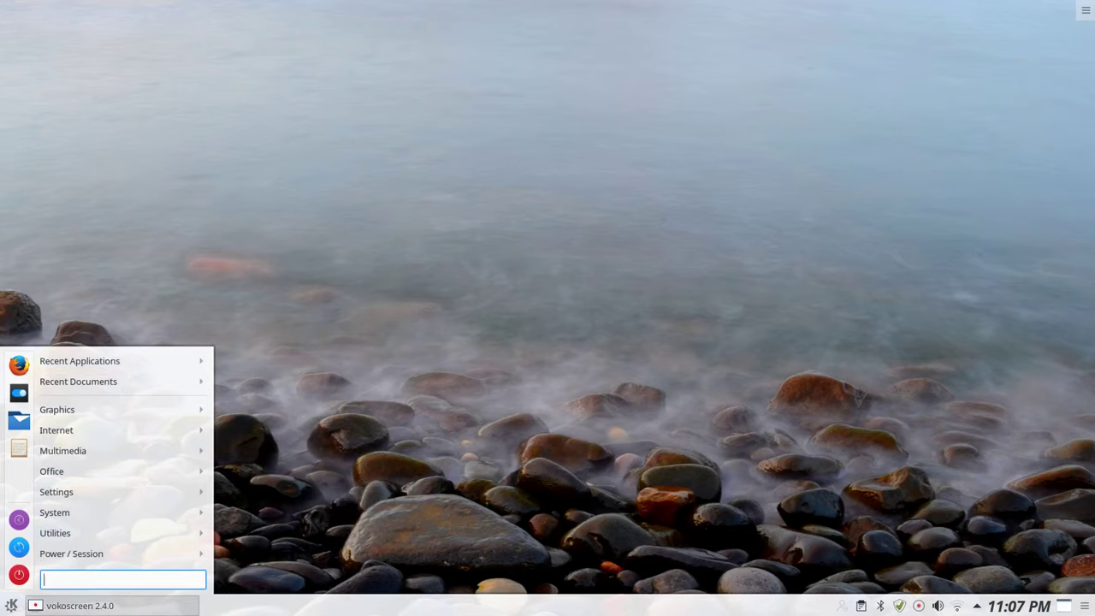
key("Escape")
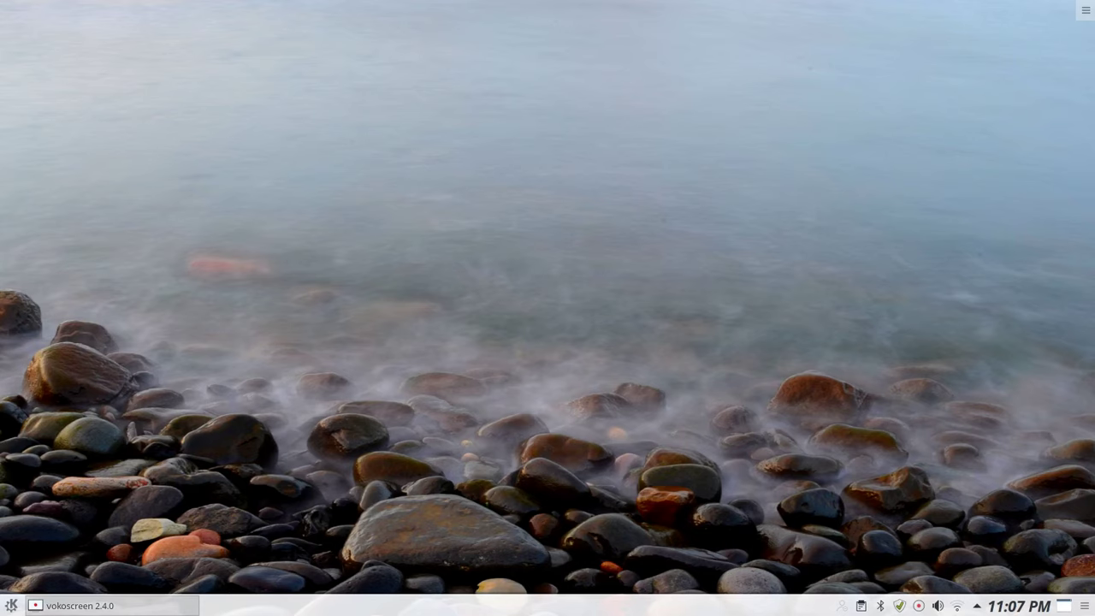
right_click(441, 308)
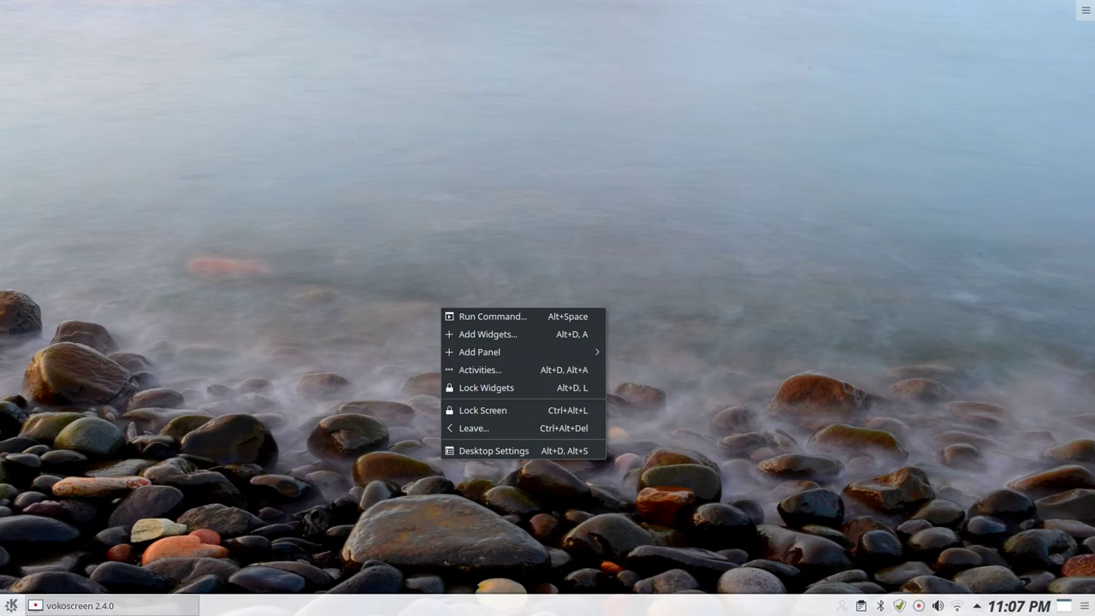
key("Escape")
key("alt+F1")
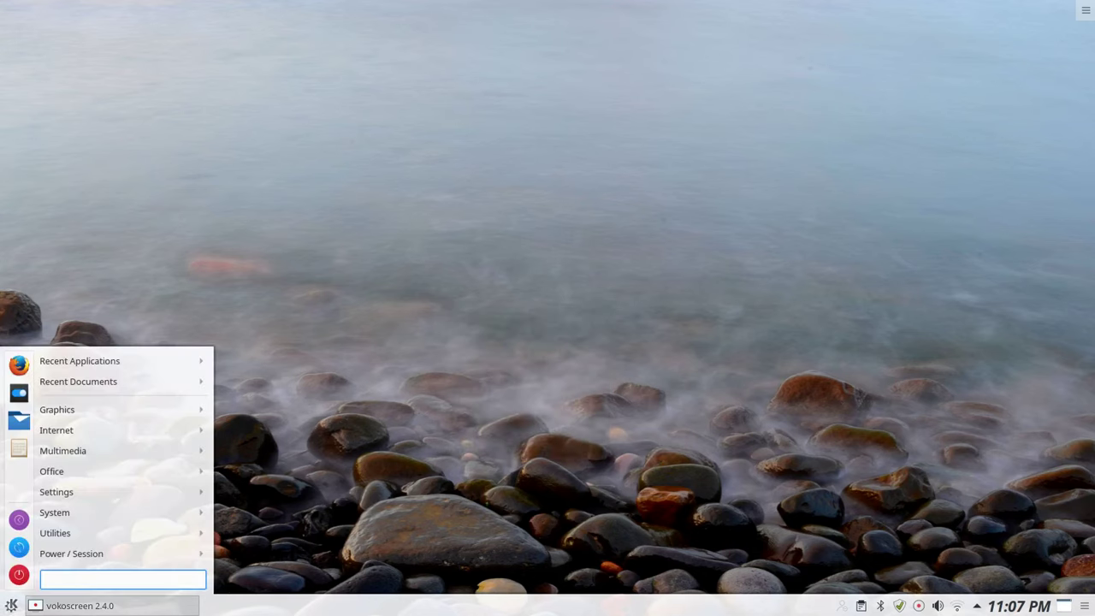
key("Escape")
Step: Open the desktop's widget list and place an Analog Clock widget in the upper middle of the desktop
right_click(397, 339)
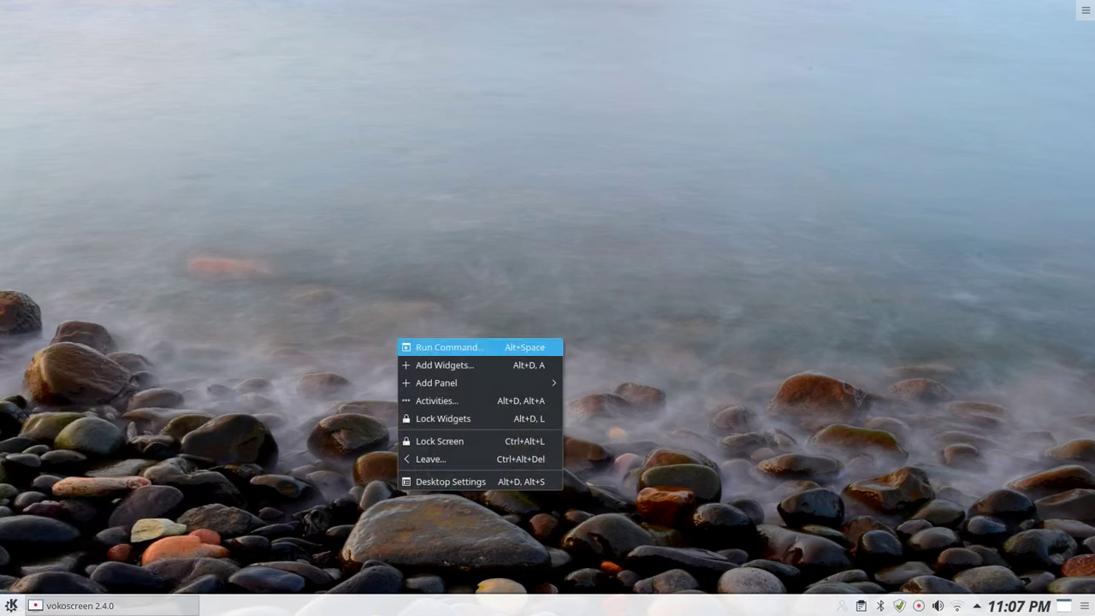
mouse_move(436, 382)
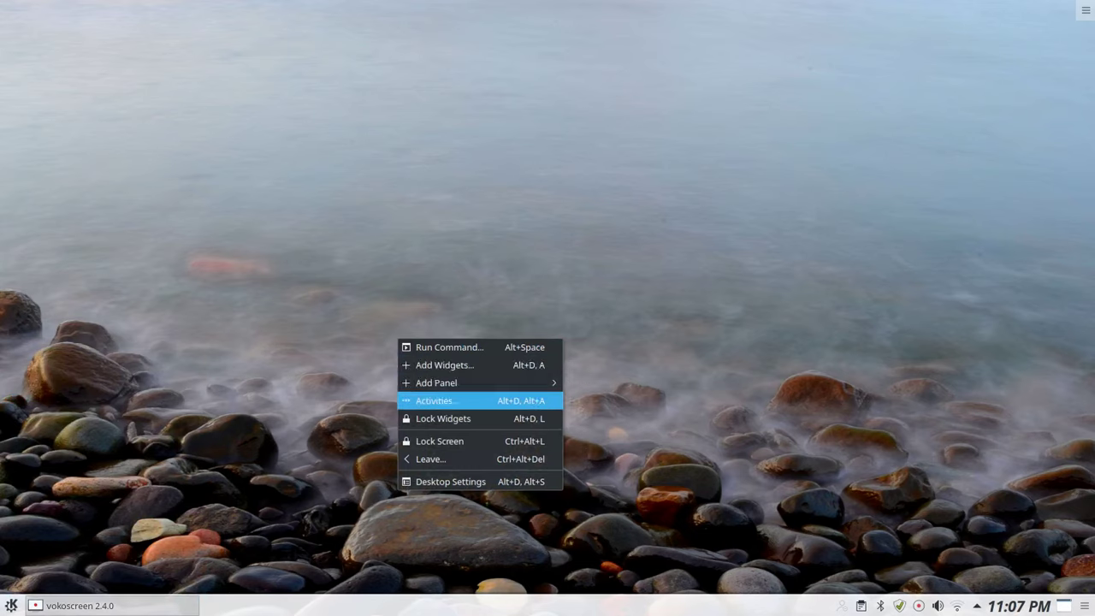
key("Return")
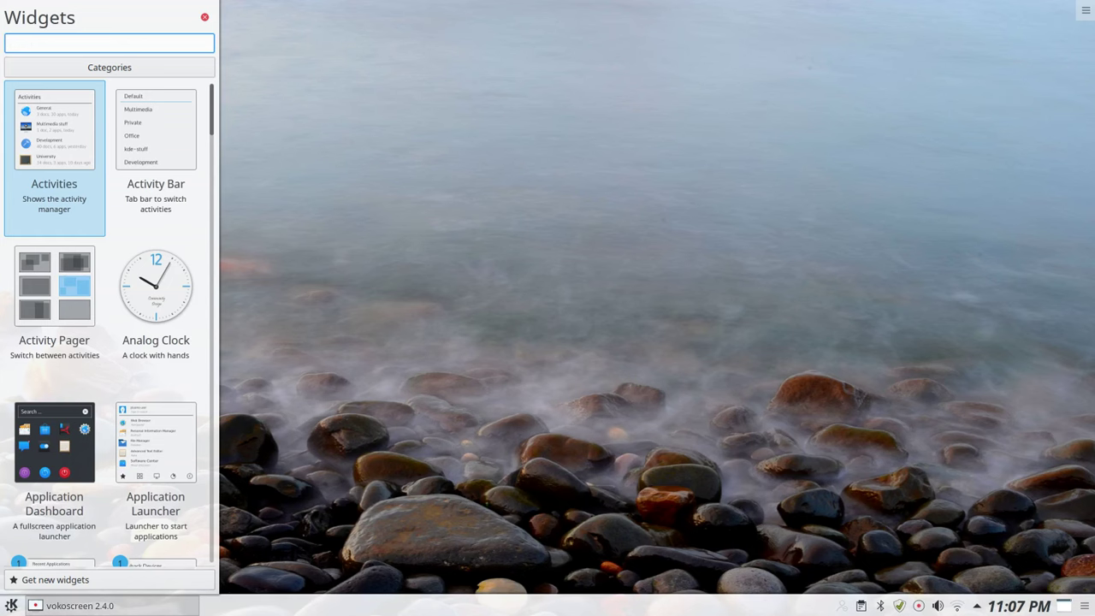
left_click_drag(156, 286, 685, 204)
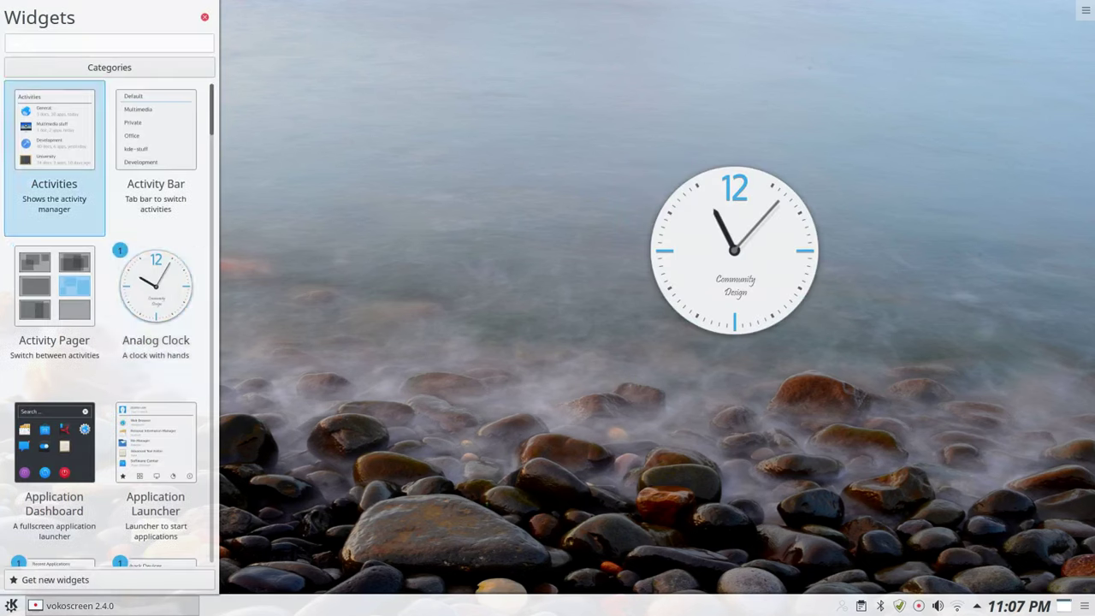
Step: Find the Fifteen Puzzle widget in the widget list and place it near the desktop's upper edge beside the clock
scroll(109, 323, "down", 6)
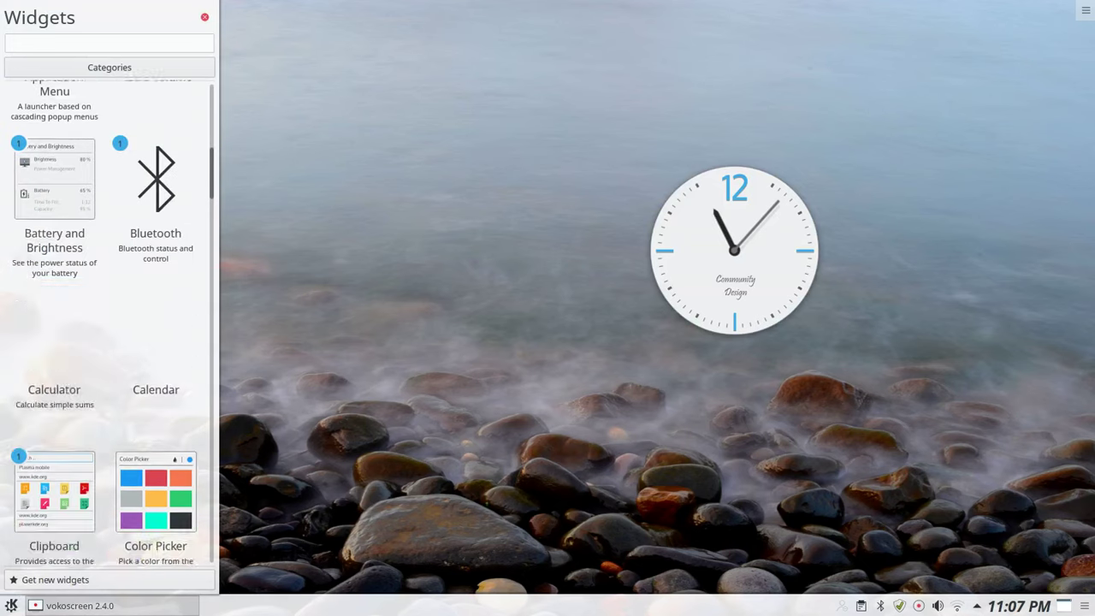
scroll(109, 323, "down", 2)
scroll(109, 322, "down", 2)
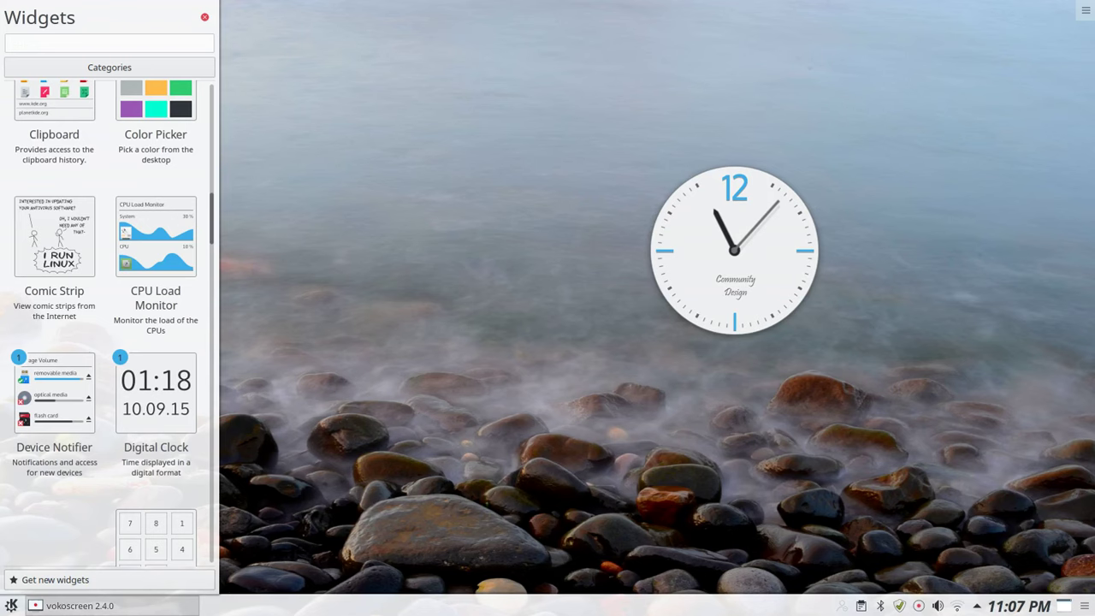
scroll(49, 342, "down", 2)
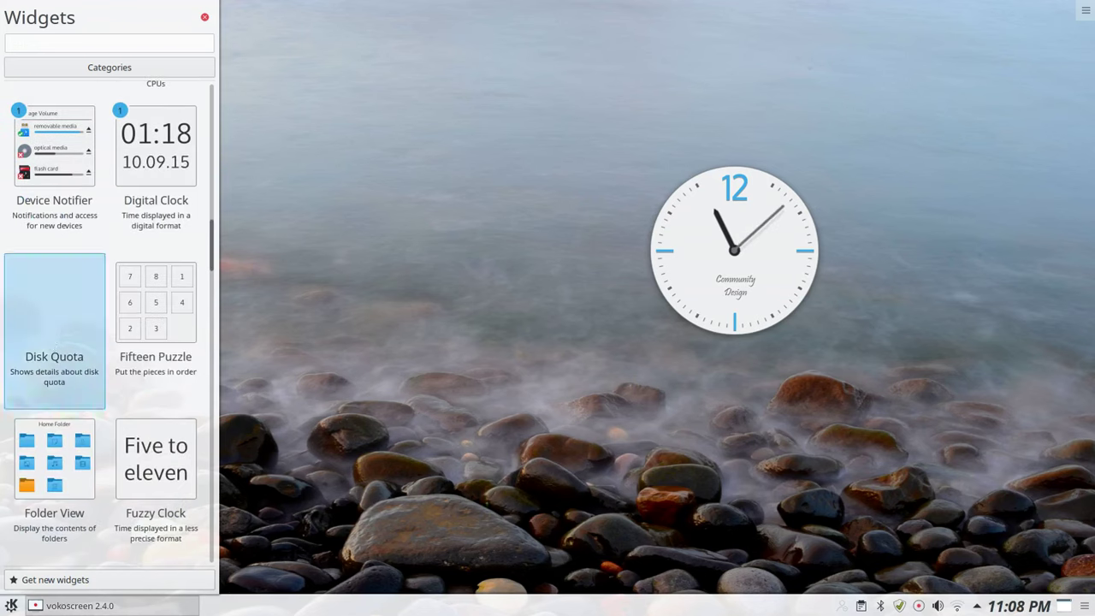
left_click_drag(156, 325, 444, 67)
Step: Add a Notes sticky-note widget to the desktop below the puzzle and close the widget list
scroll(110, 325, "down", 4)
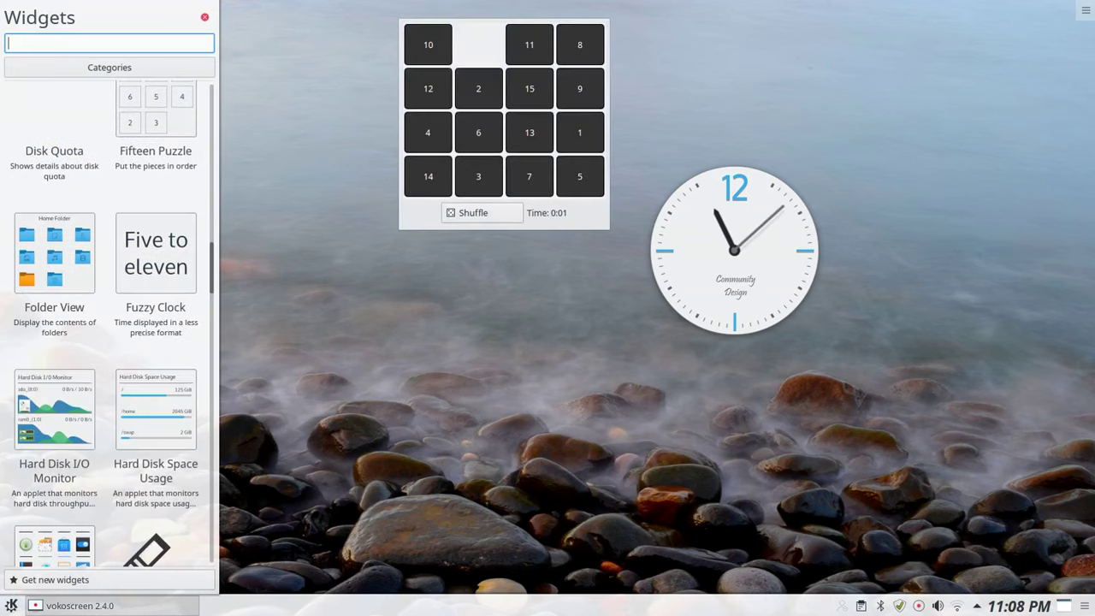
scroll(141, 396, "down", 5)
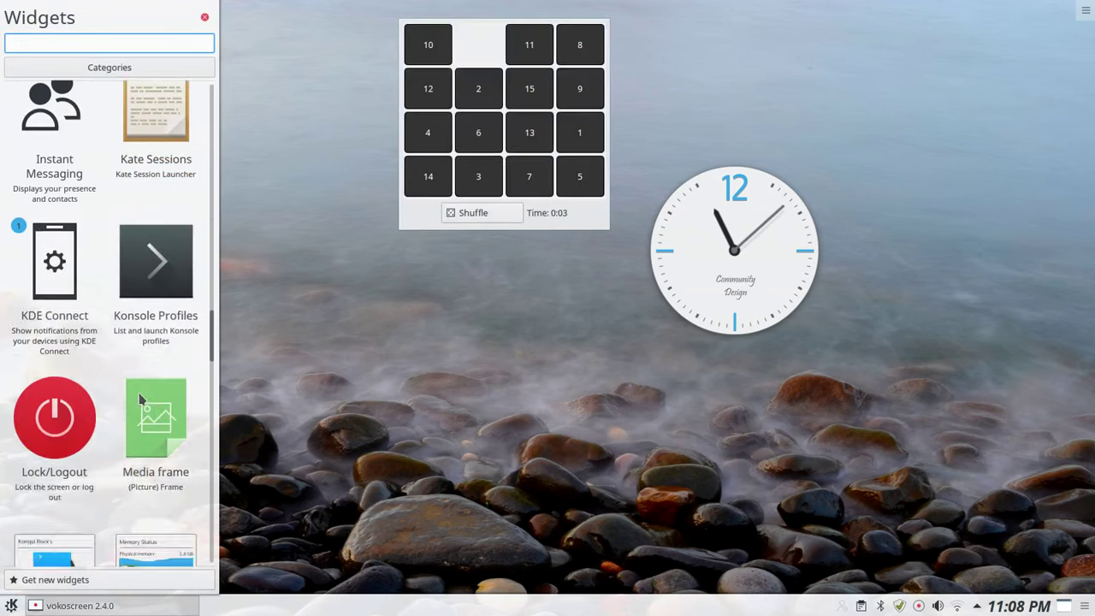
scroll(156, 428, "down", 5)
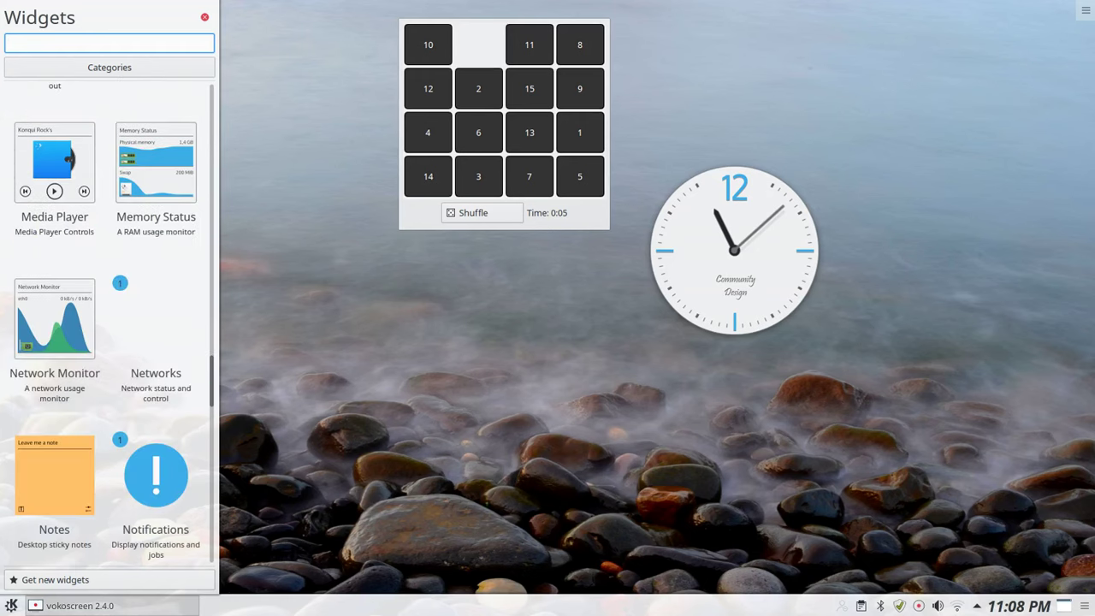
scroll(156, 428, "down", 3)
left_click_drag(54, 310, 402, 381)
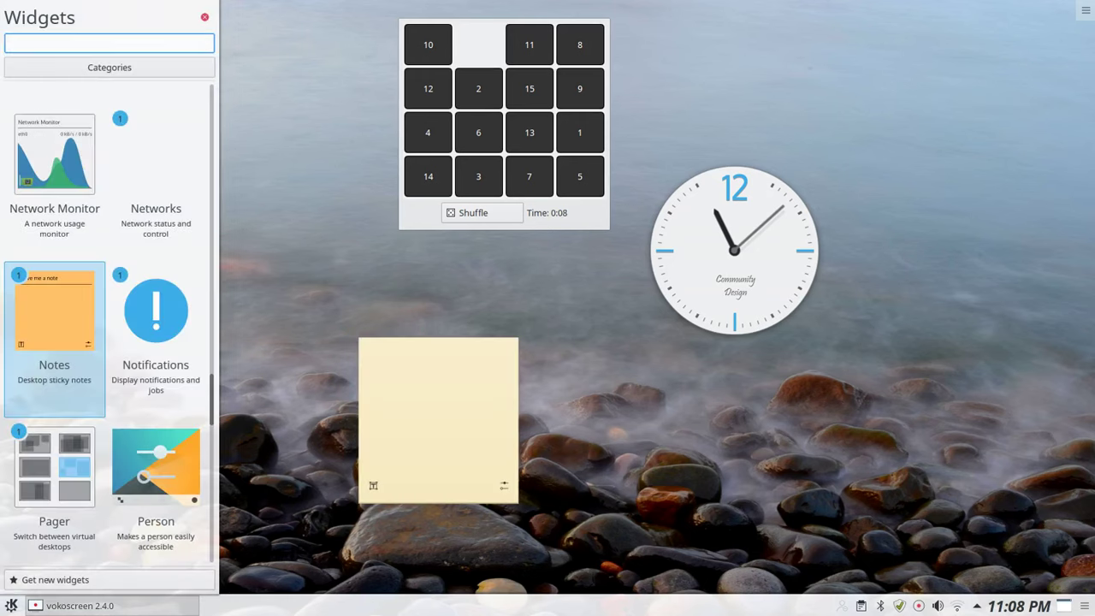
left_click(204, 17)
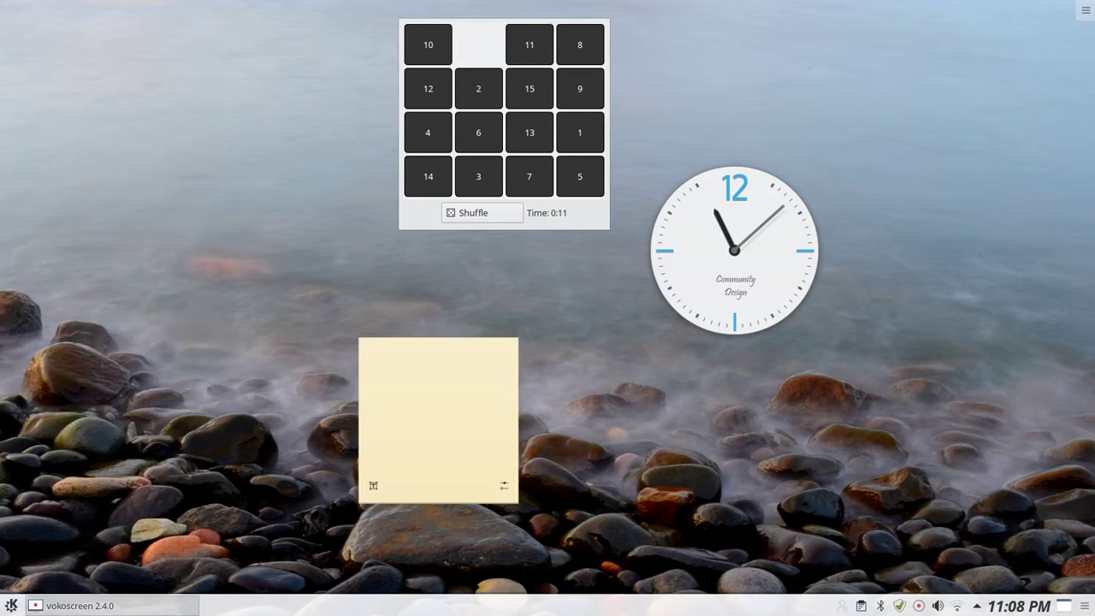
Step: Move the sticky note to the upper-left area of the desktop and widen it
left_click_drag(438, 420, 130, 188)
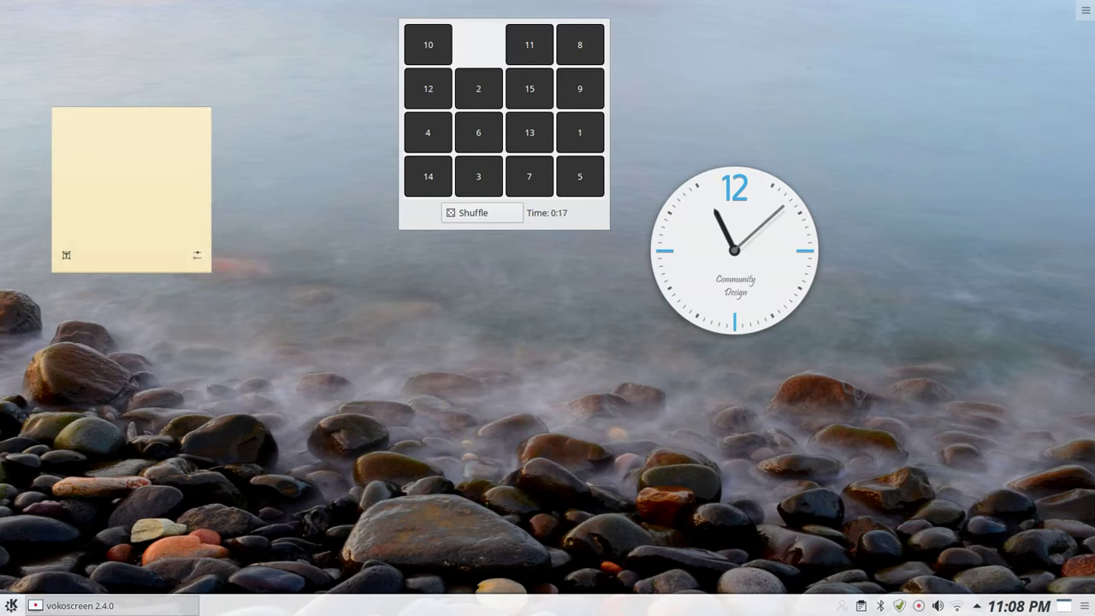
mouse_move(131, 188)
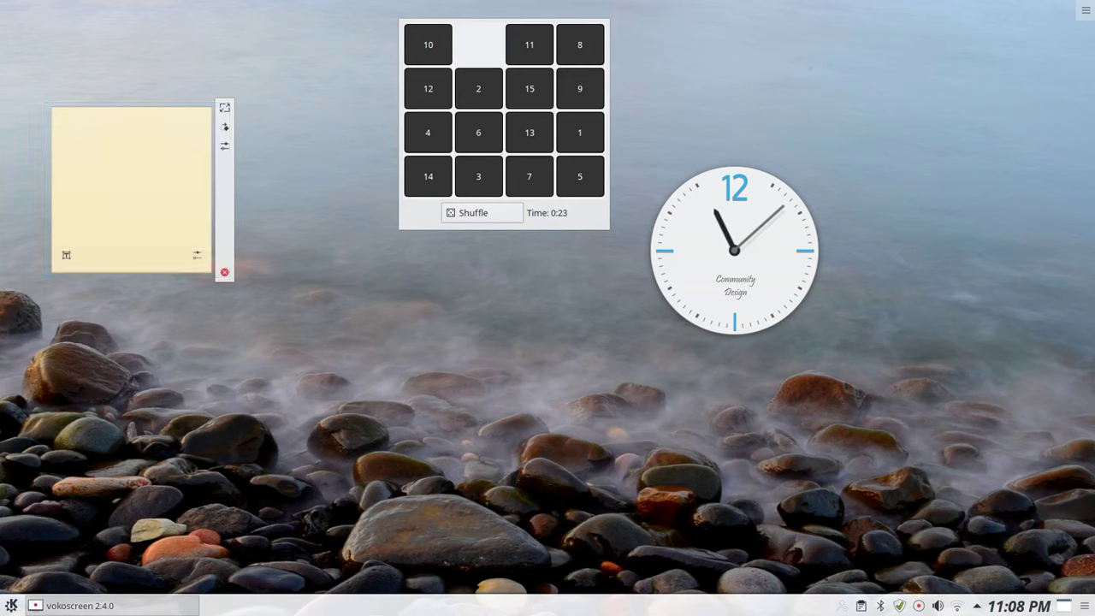
left_click_drag(224, 108, 301, 107)
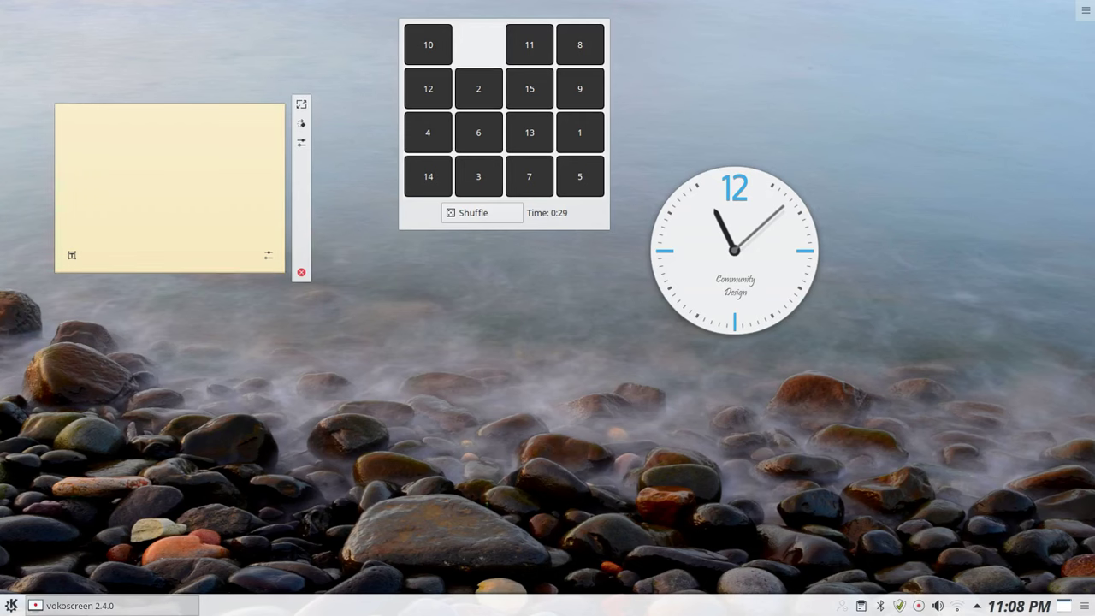
Step: Open the sticky note's settings and change its appearance to the blue sticky note
left_click(301, 146)
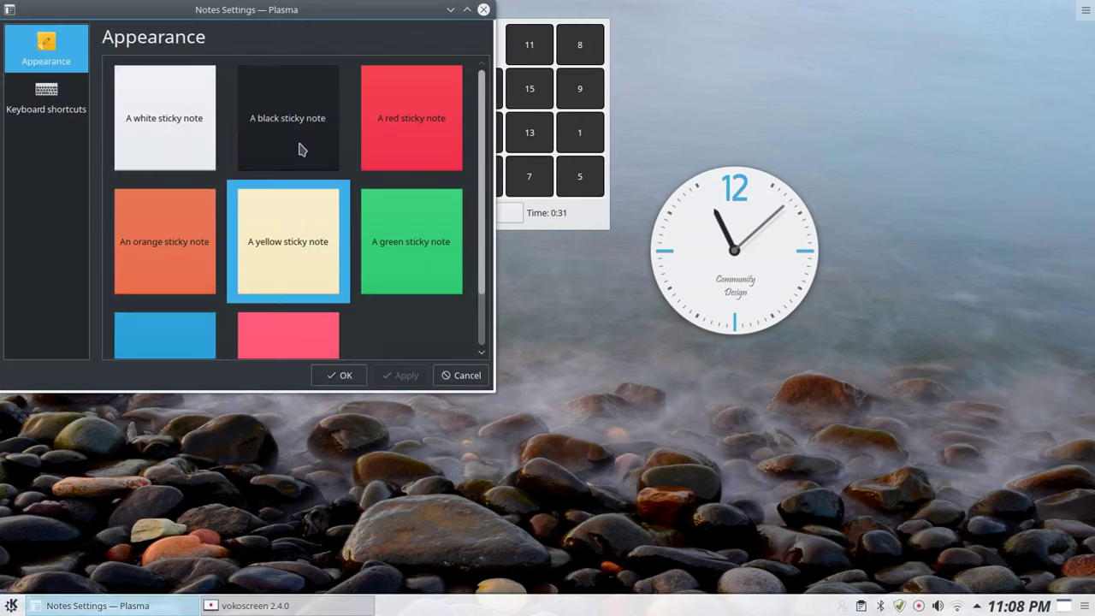
left_click(164, 337)
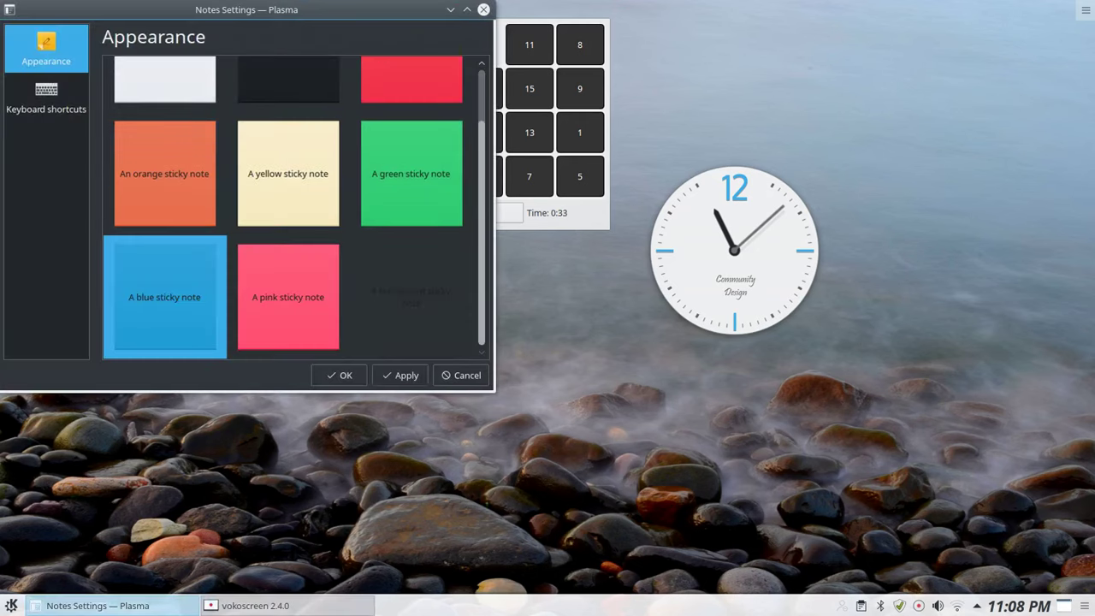
left_click(365, 377)
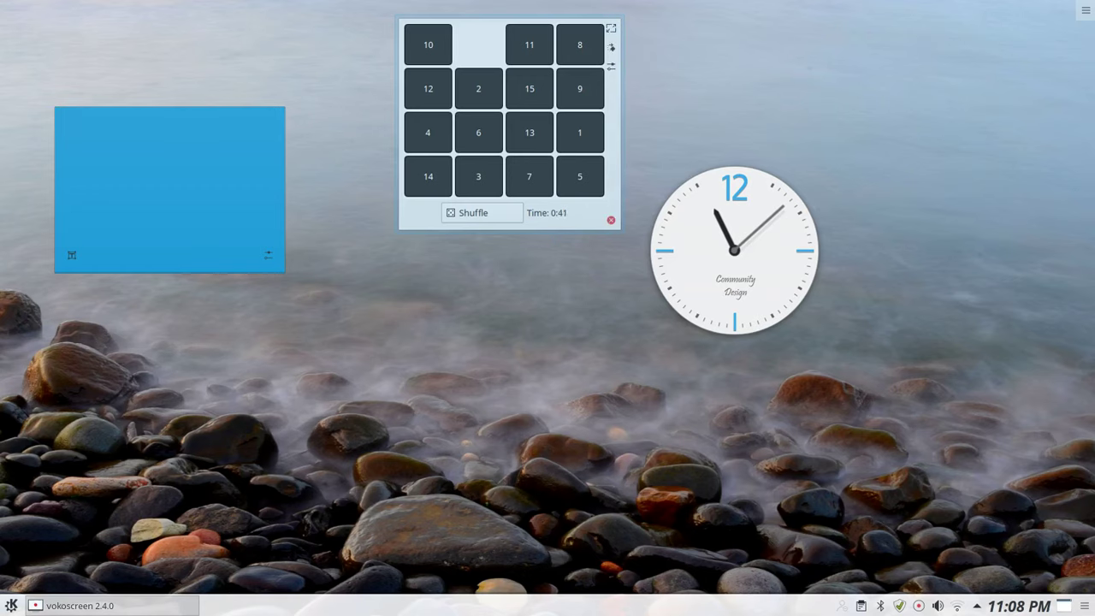
Step: Remove the Fifteen Puzzle widget, and move the analog clock closer to the sticky note and enlarge it slightly
left_click(611, 220)
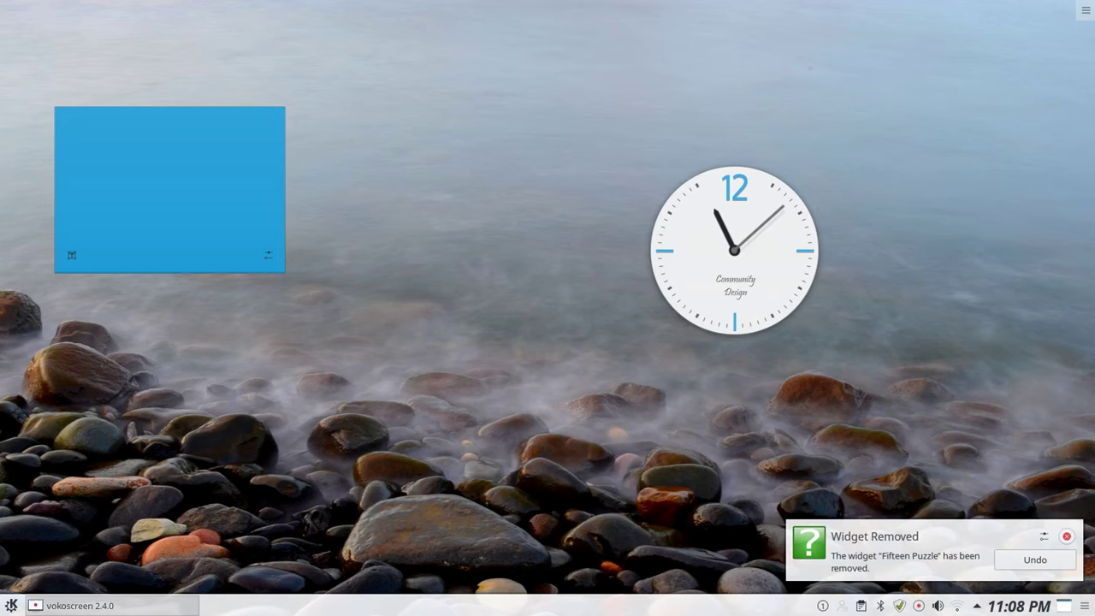
left_click_drag(734, 250, 472, 218)
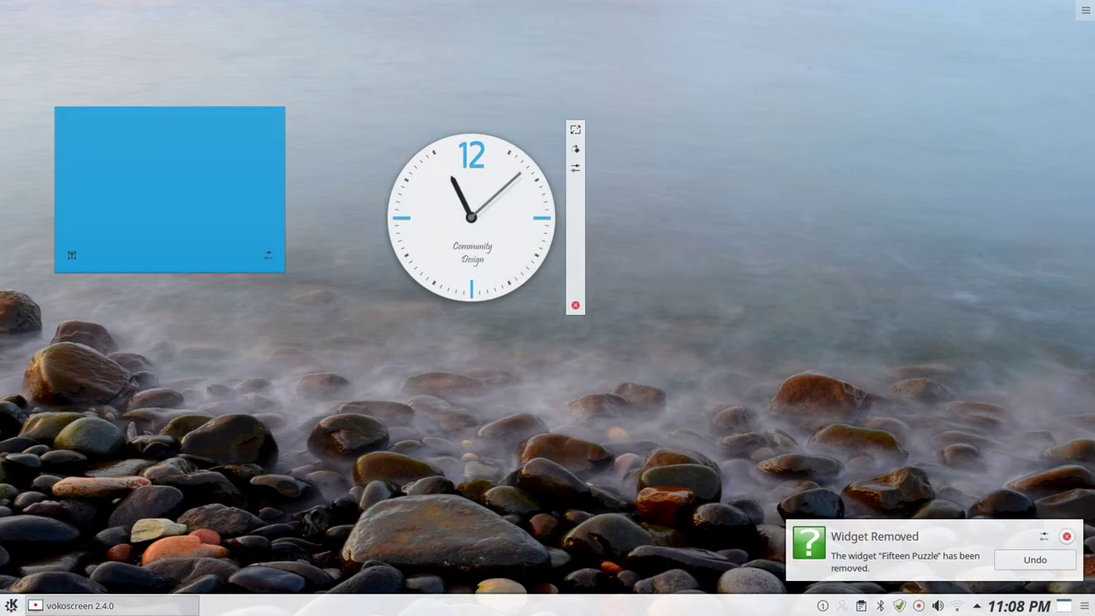
left_click_drag(574, 129, 652, 110)
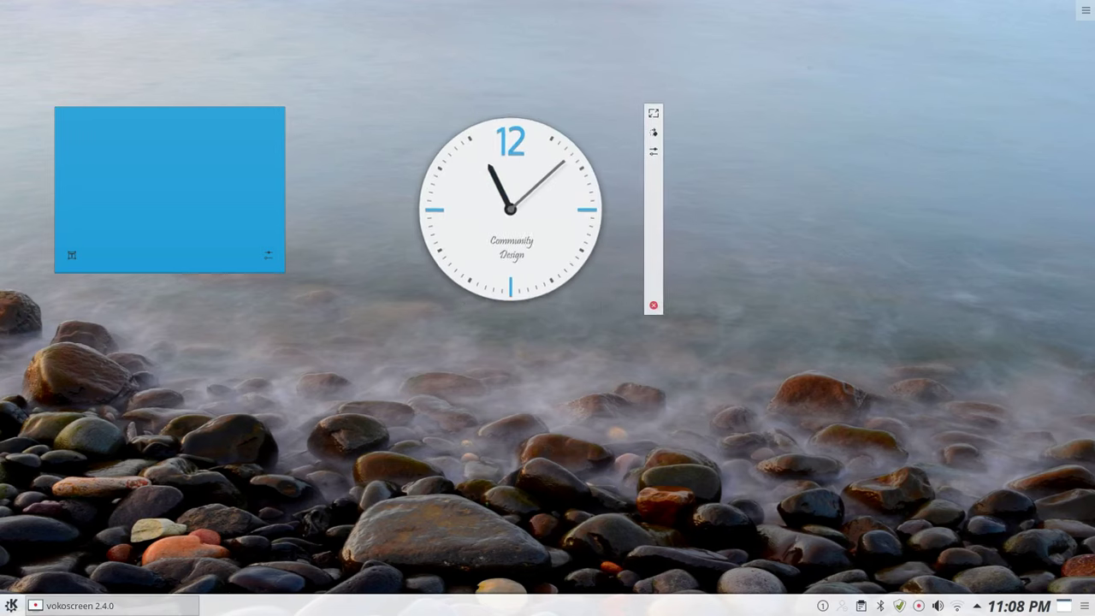
Step: Remove the Analog Clock widget from the desktop and dismiss the removal notification
left_click(653, 304)
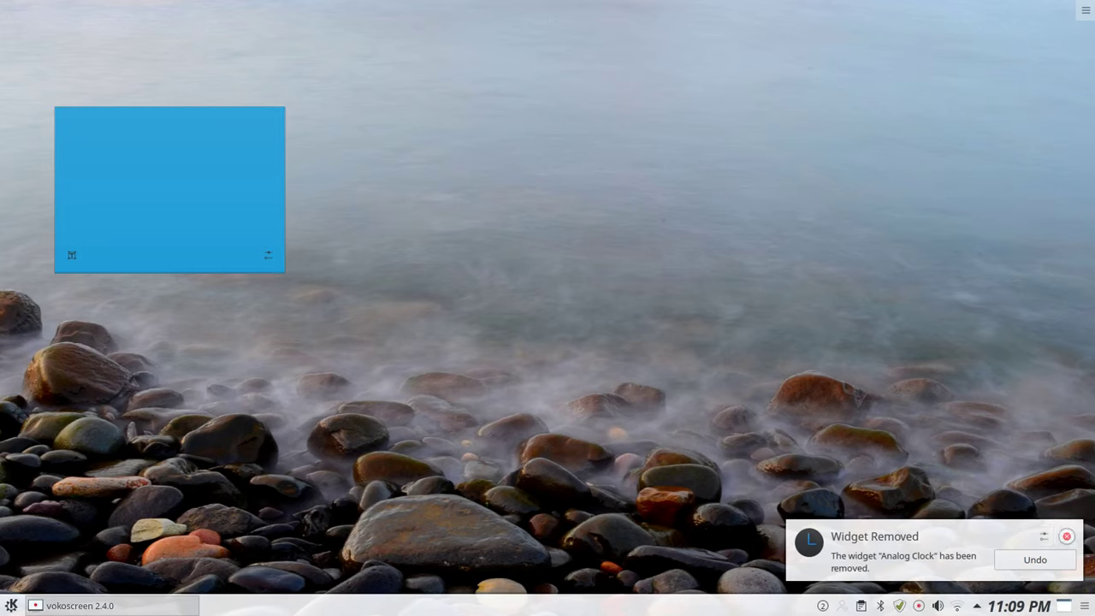
left_click(1066, 536)
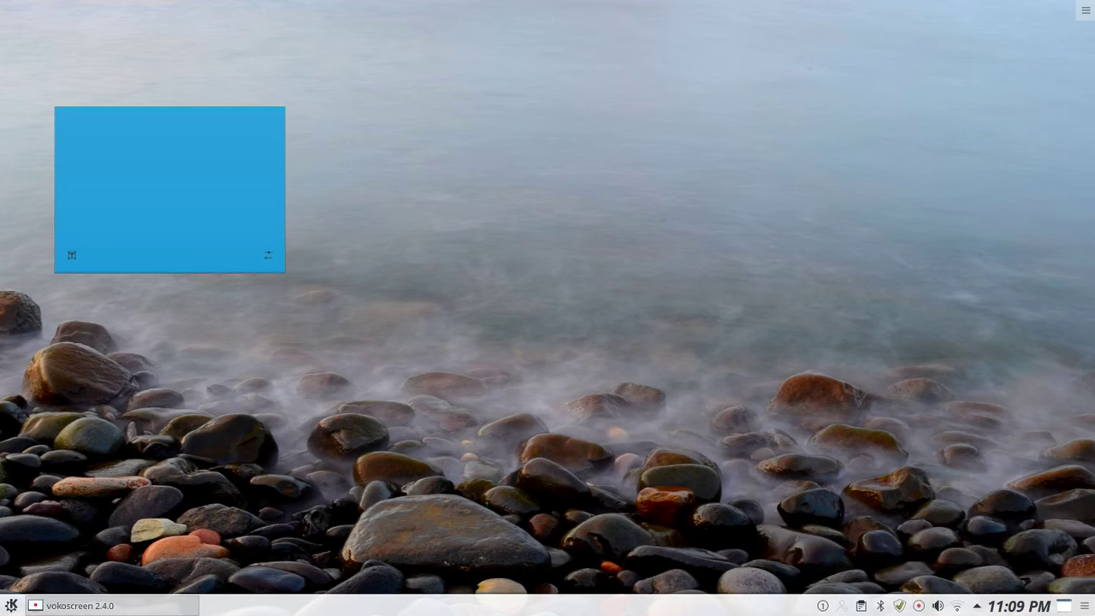
Step: Open the Digital Clock Settings for the panel clock and turn off bold and italic text
right_click(1018, 606)
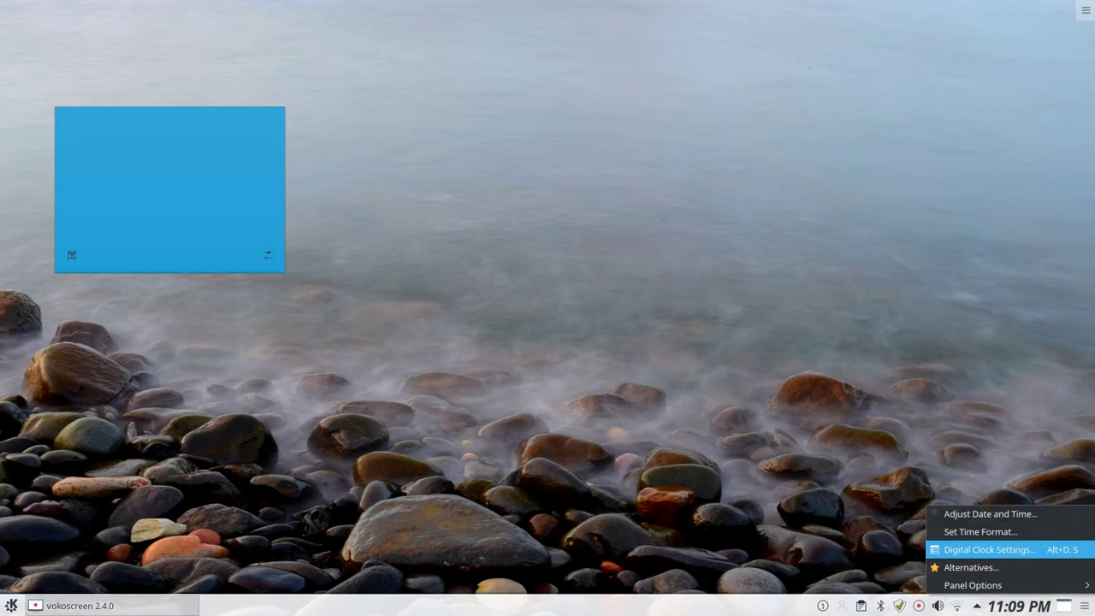
left_click(988, 550)
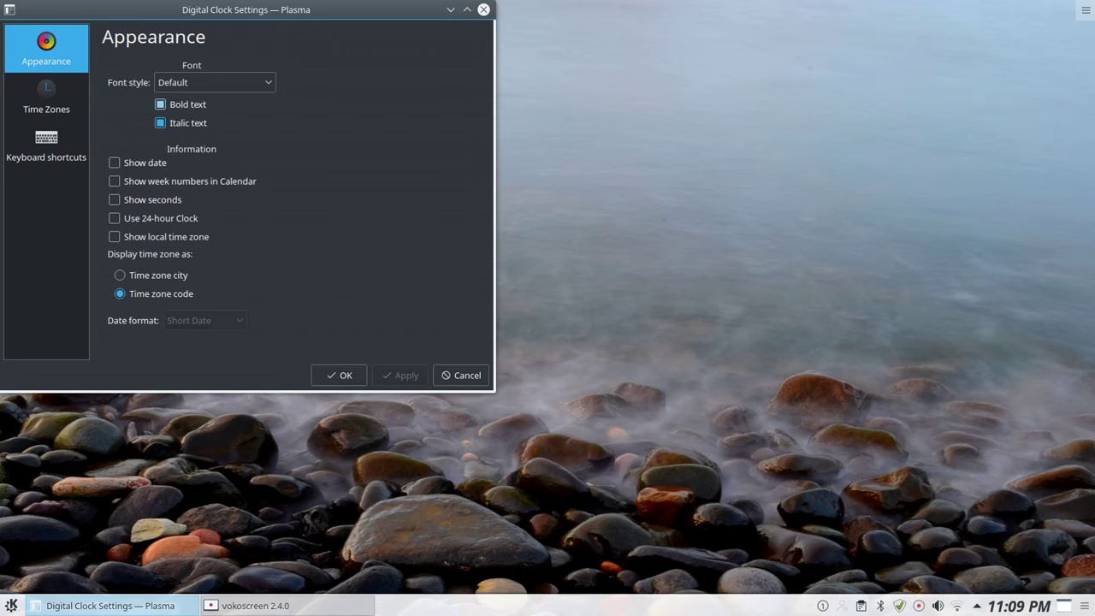
left_click(160, 104)
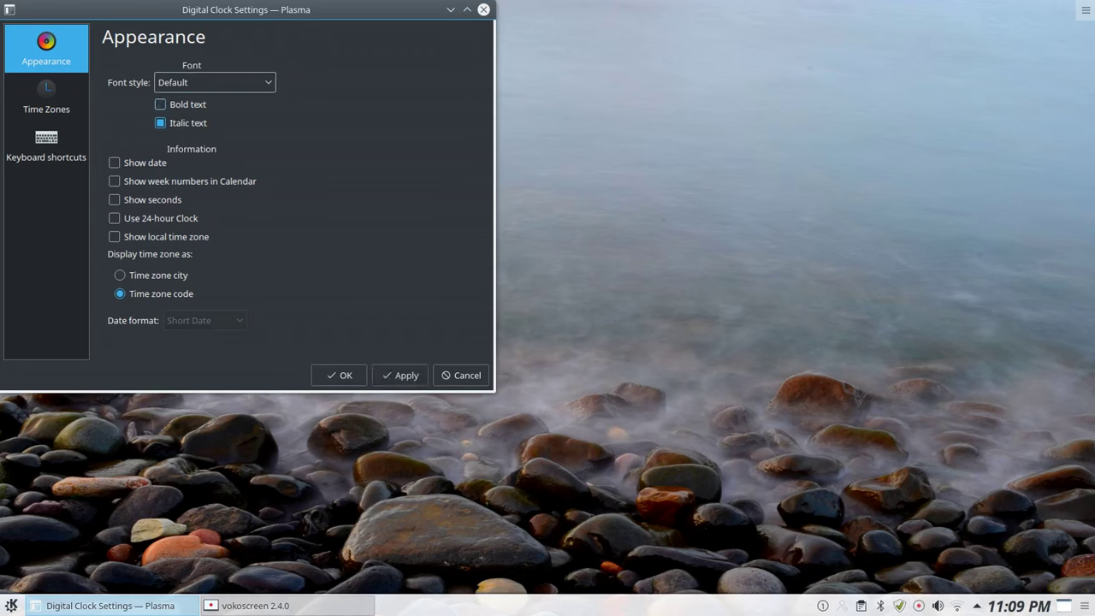
left_click(160, 123)
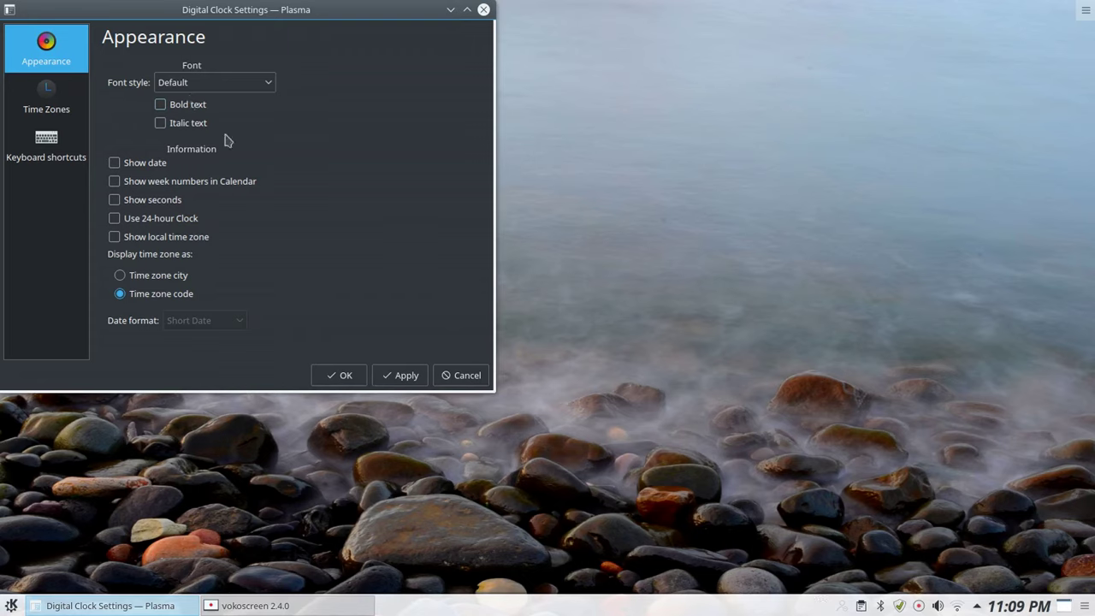
Step: Enable the date display and the 24-hour format for the panel clock, applying each change
left_click(114, 162)
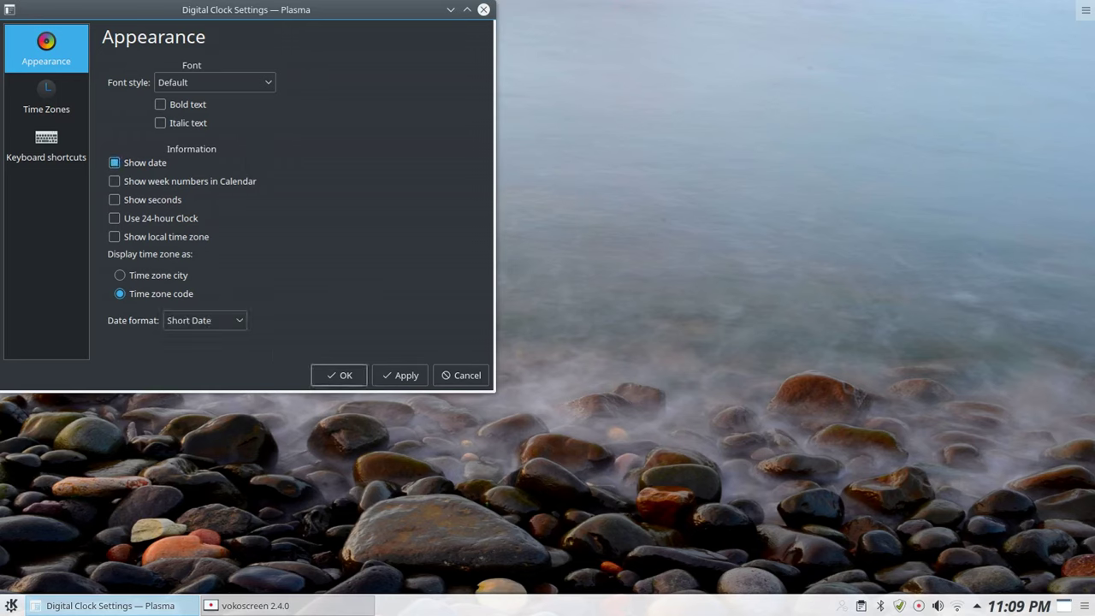
left_click(401, 374)
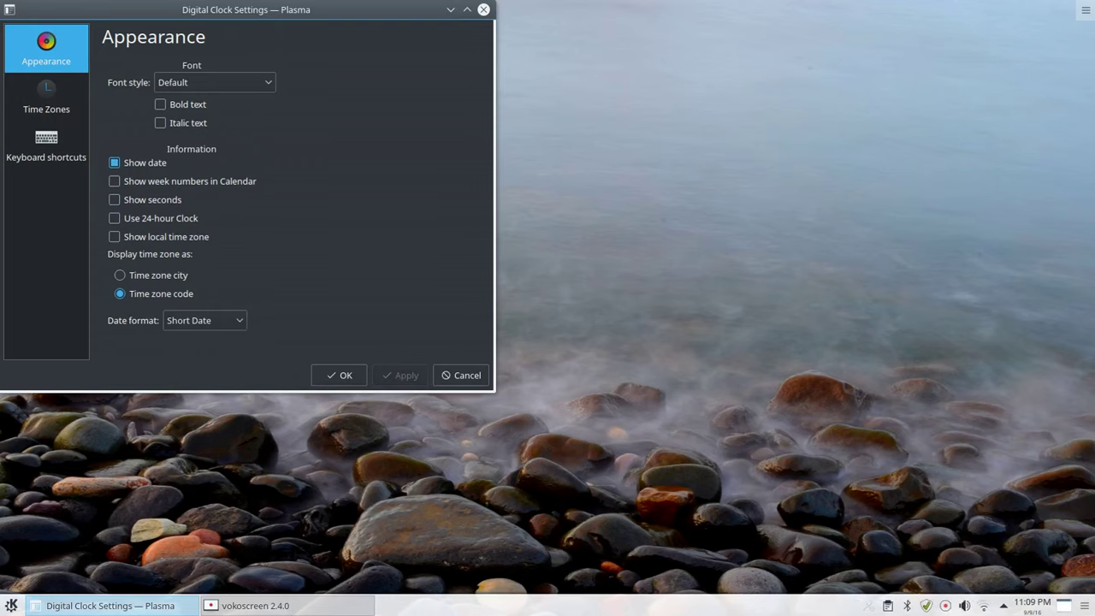
left_click(114, 218)
left_click(401, 375)
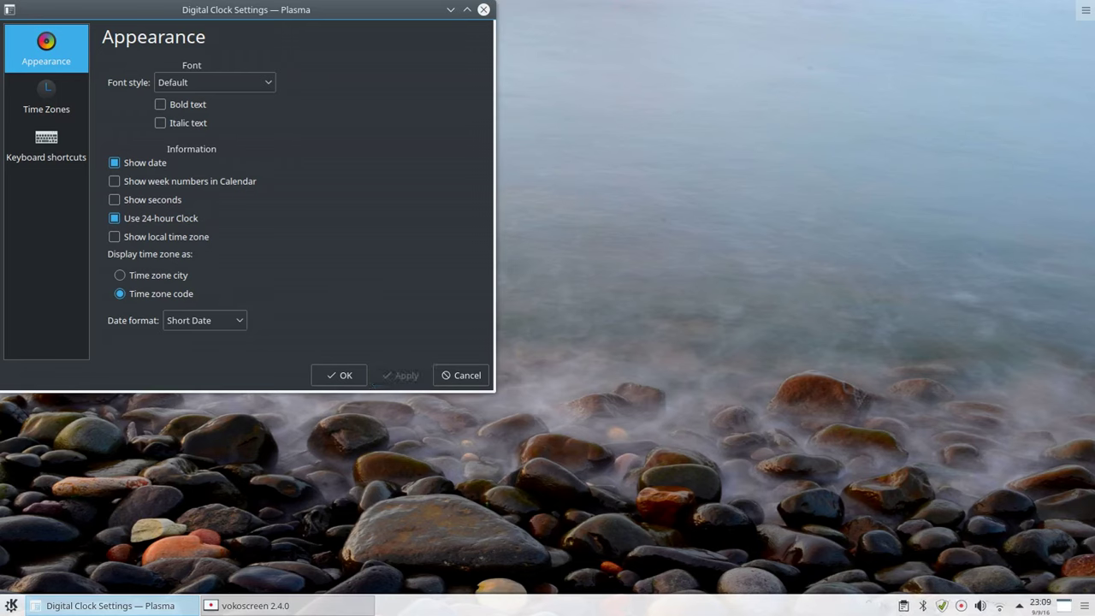
Step: Hide the date on the panel clock, make its text bold, and apply and close the clock settings
left_click(113, 162)
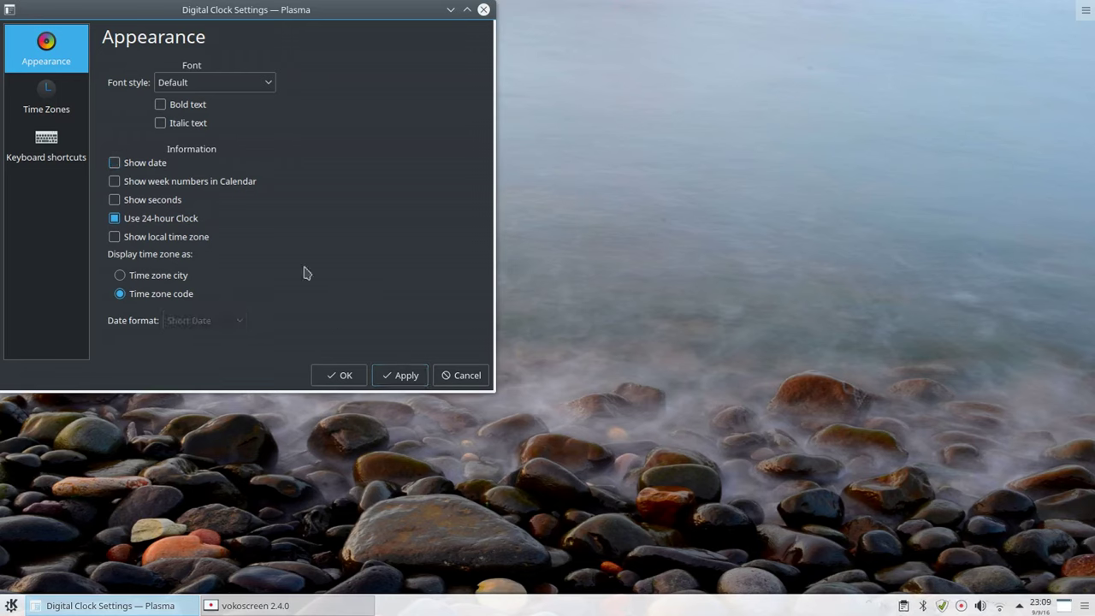
left_click(160, 104)
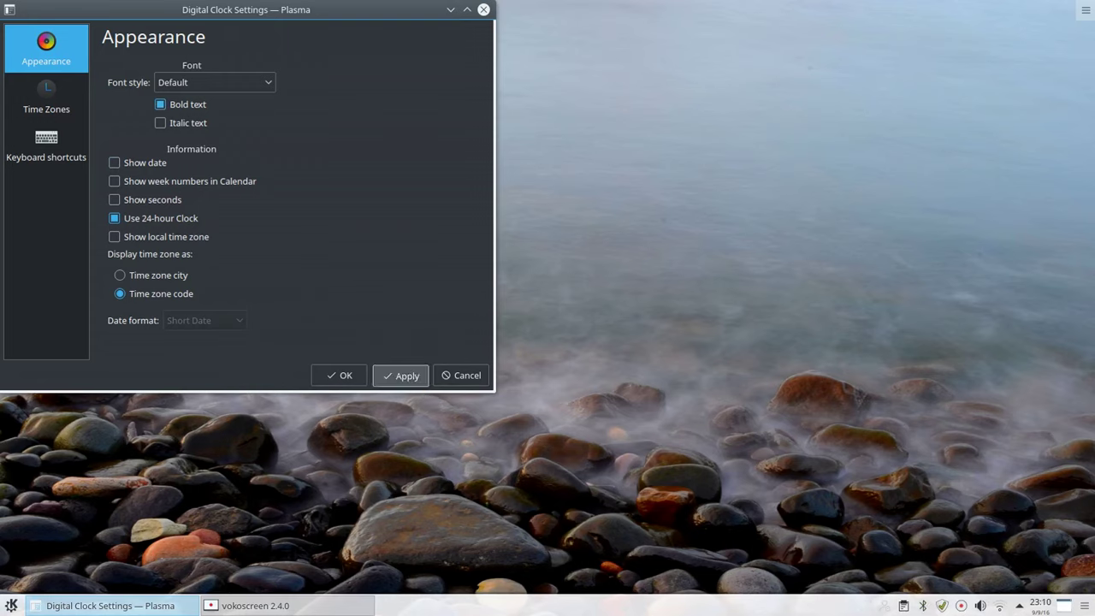
left_click(400, 375)
left_click(339, 374)
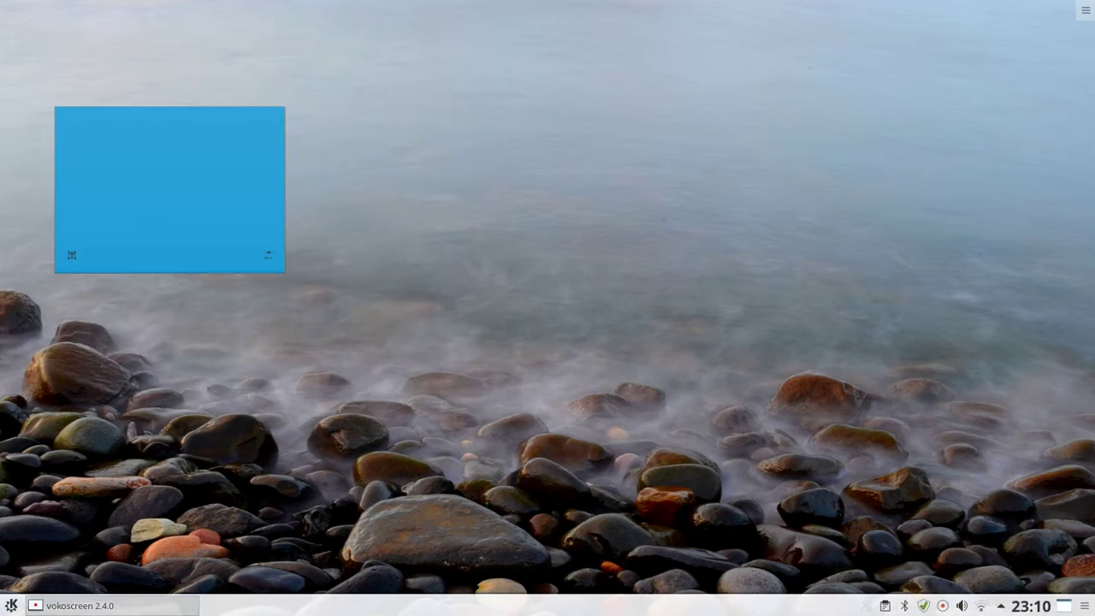
Step: Look over the active and available network connections from the system tray, and close the network list
left_click(980, 606)
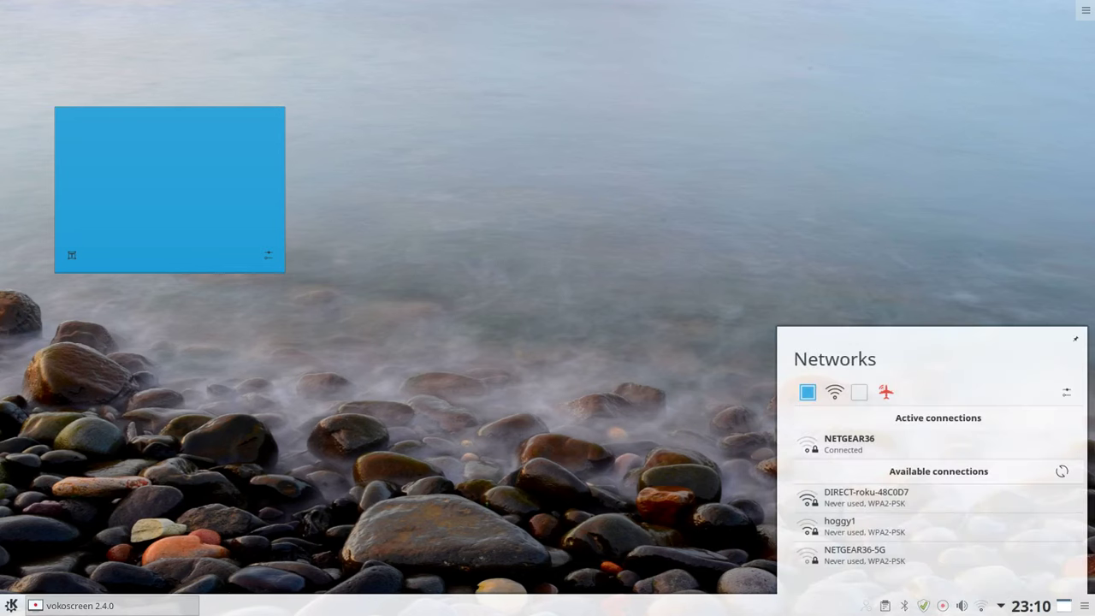
mouse_move(941, 443)
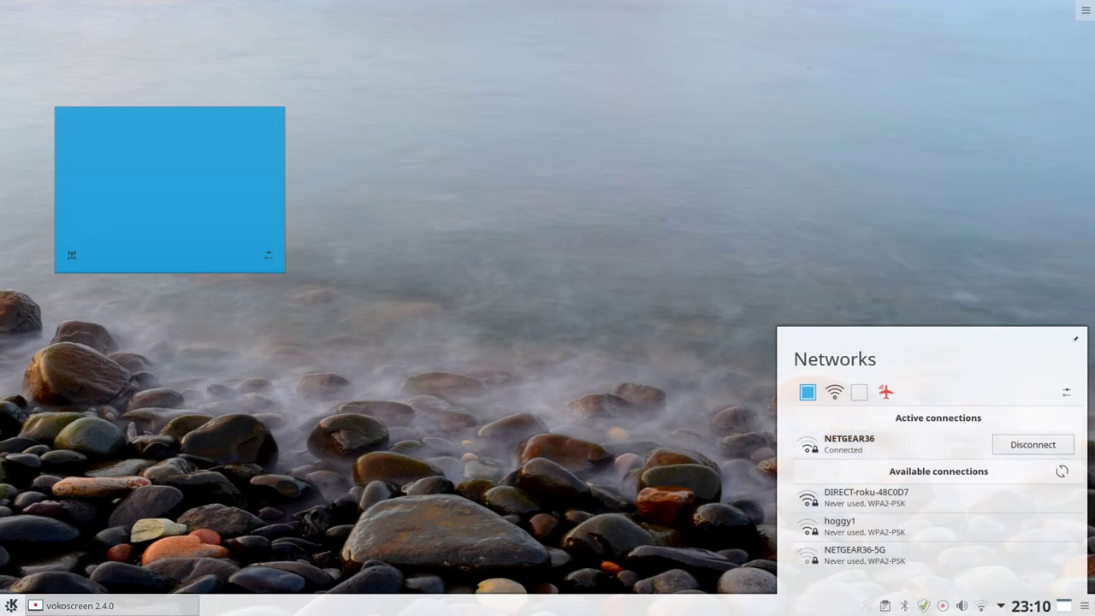
mouse_move(941, 526)
key("Escape")
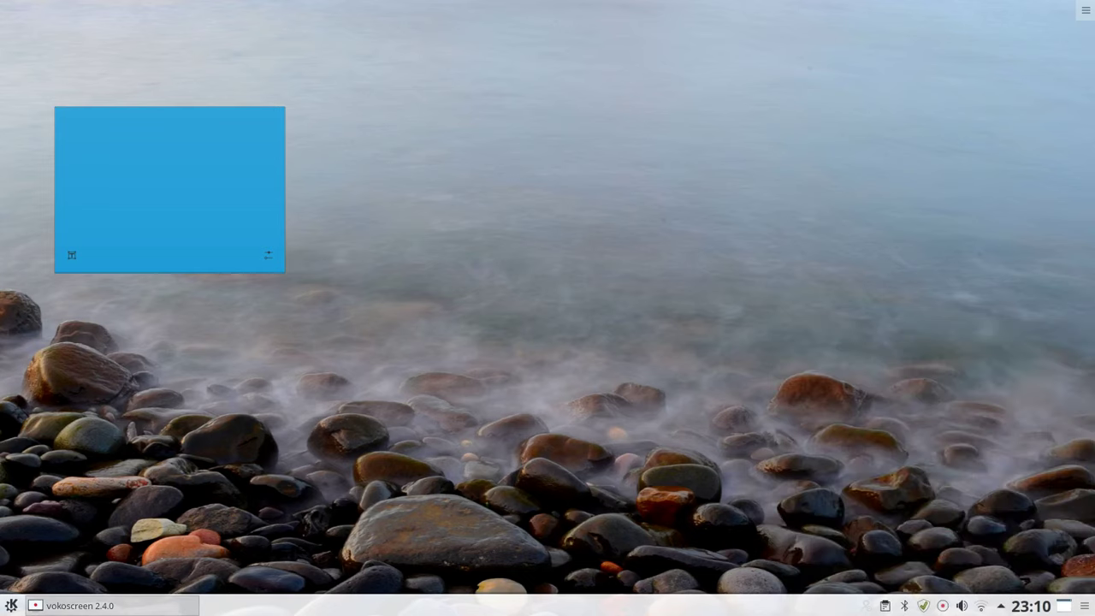
Step: View the volume levels of the playback and capture devices, and open Audio Volume Settings in the middle of the desktop
left_click(962, 605)
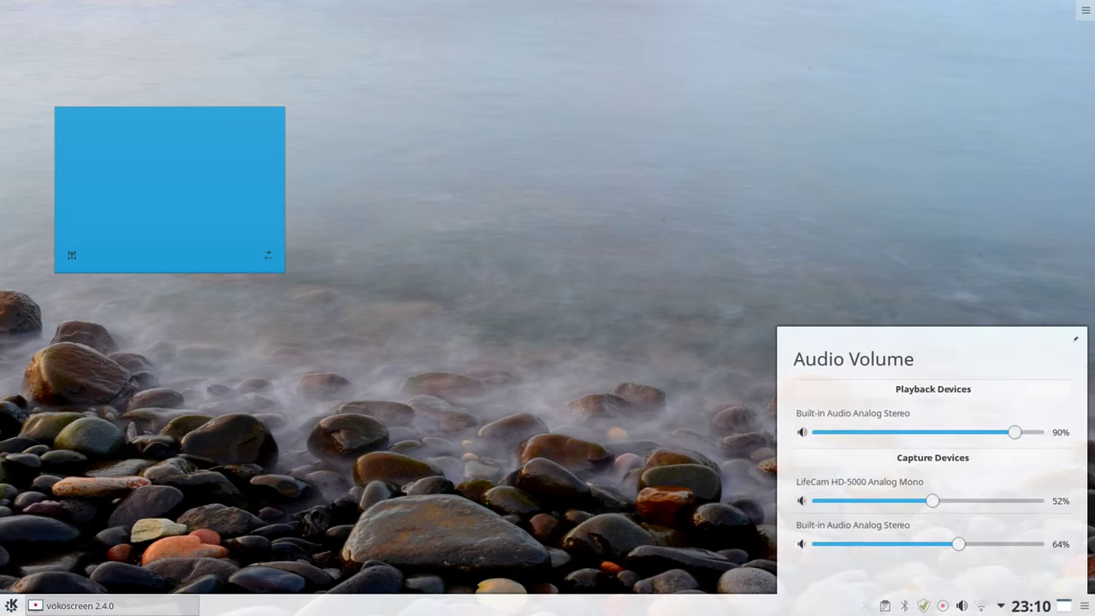
right_click(961, 606)
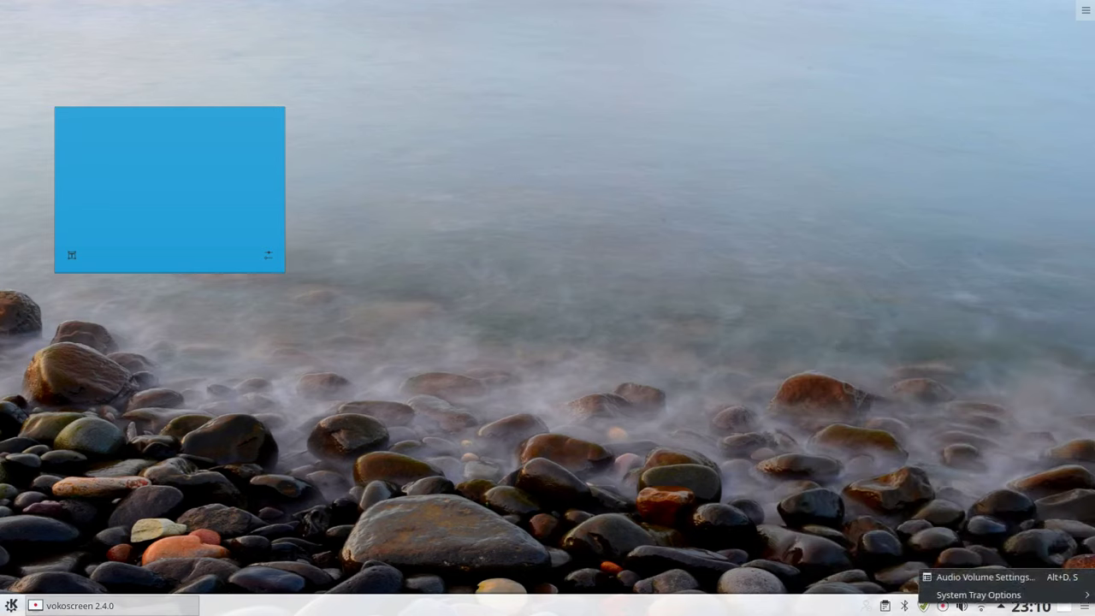
left_click(983, 577)
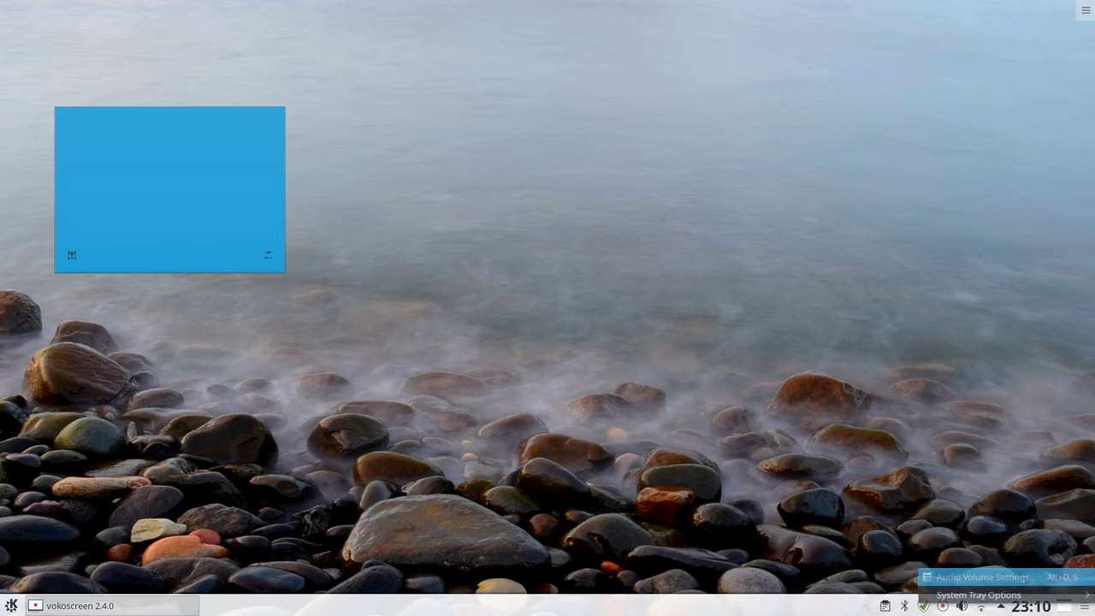
left_click_drag(353, 10, 677, 89)
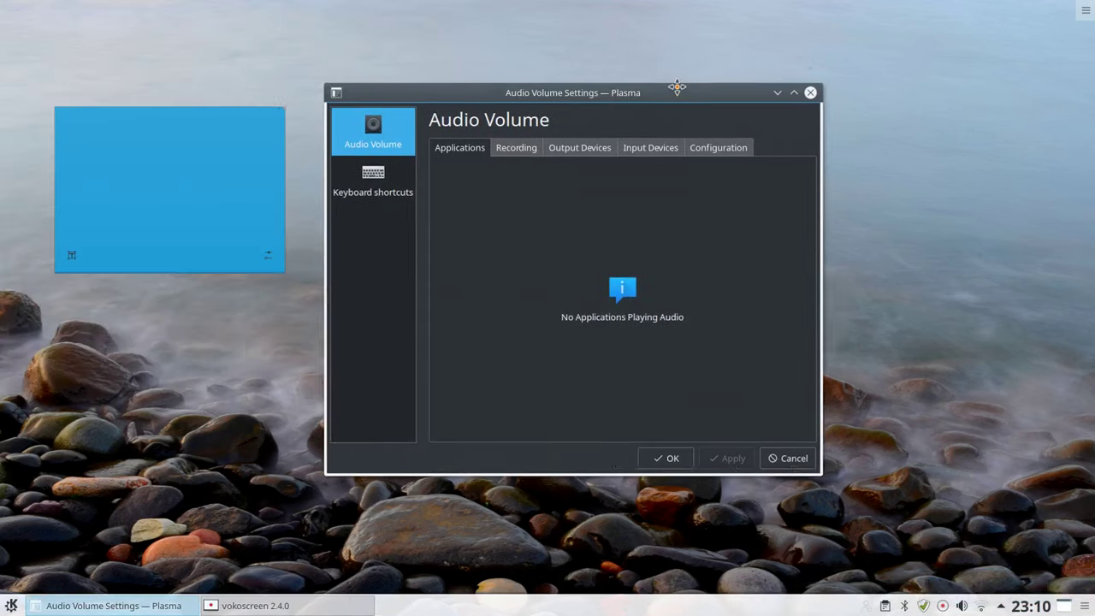
Step: Review the audio settings for Recording, Output Devices, Input Devices and Configuration, and close the settings window
left_click(518, 146)
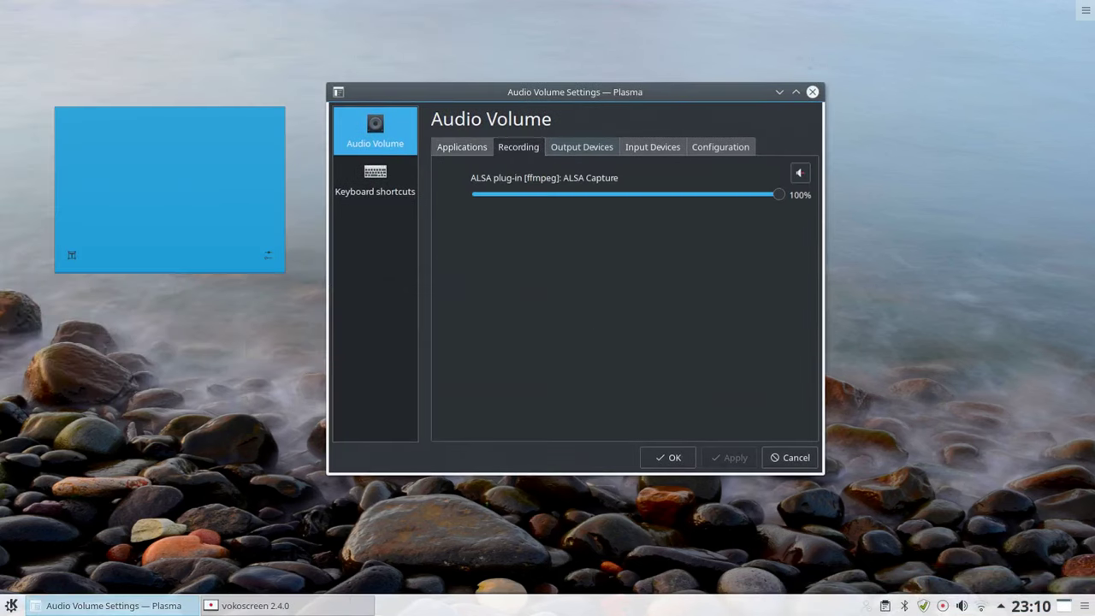
left_click(586, 147)
left_click(663, 148)
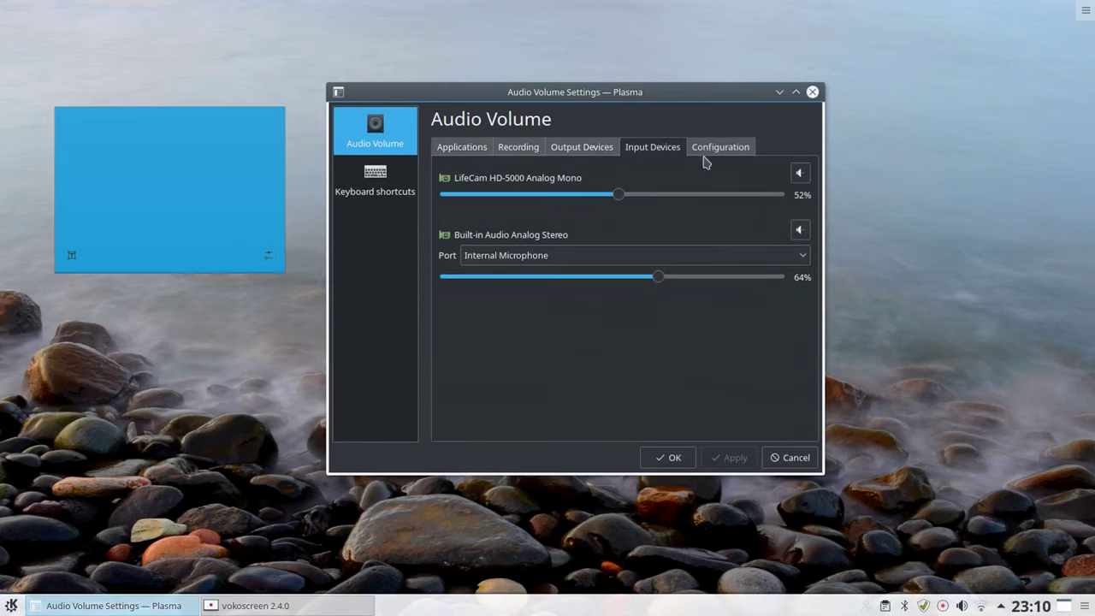
left_click(710, 149)
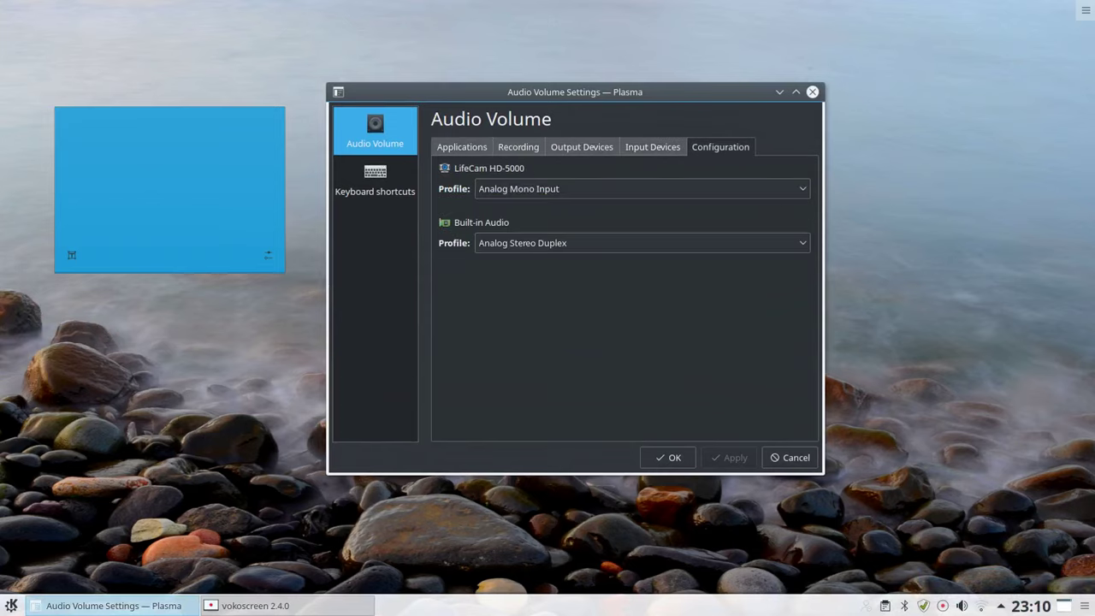
left_click(812, 92)
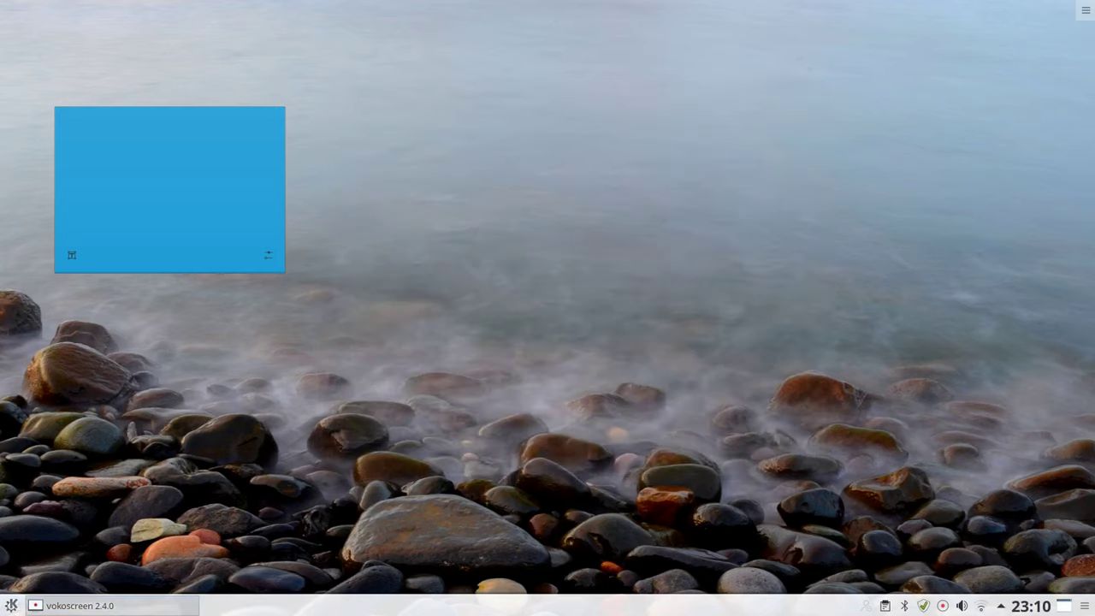
Step: Browse the application launcher's categories, including System, Settings, Power / Session and Graphics, to examine the installed programs and session options
left_click(11, 605)
mouse_move(120, 511)
mouse_move(120, 382)
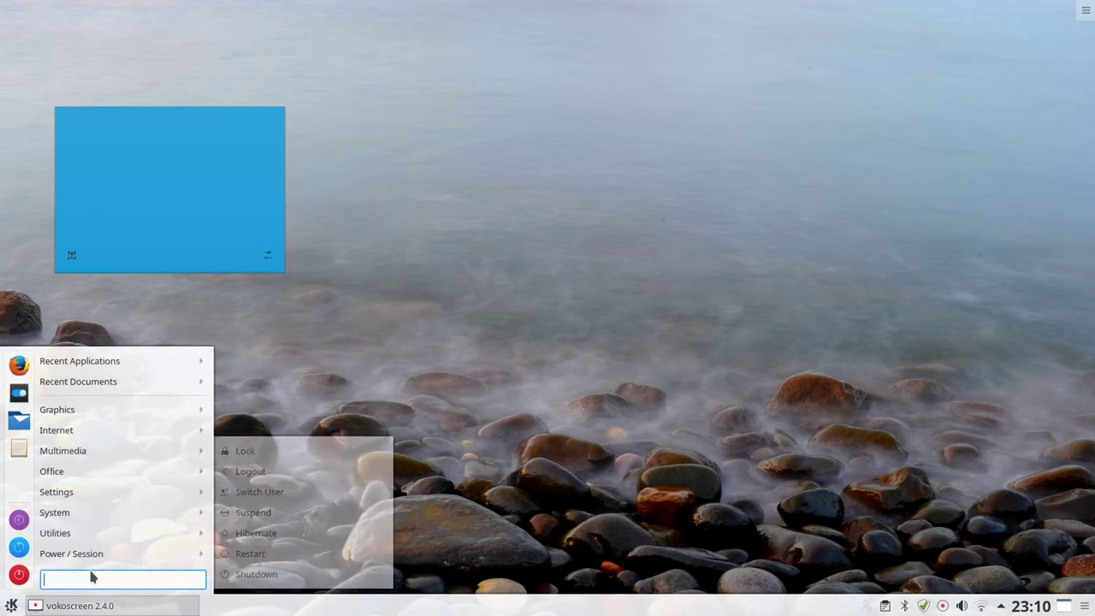
mouse_move(85, 512)
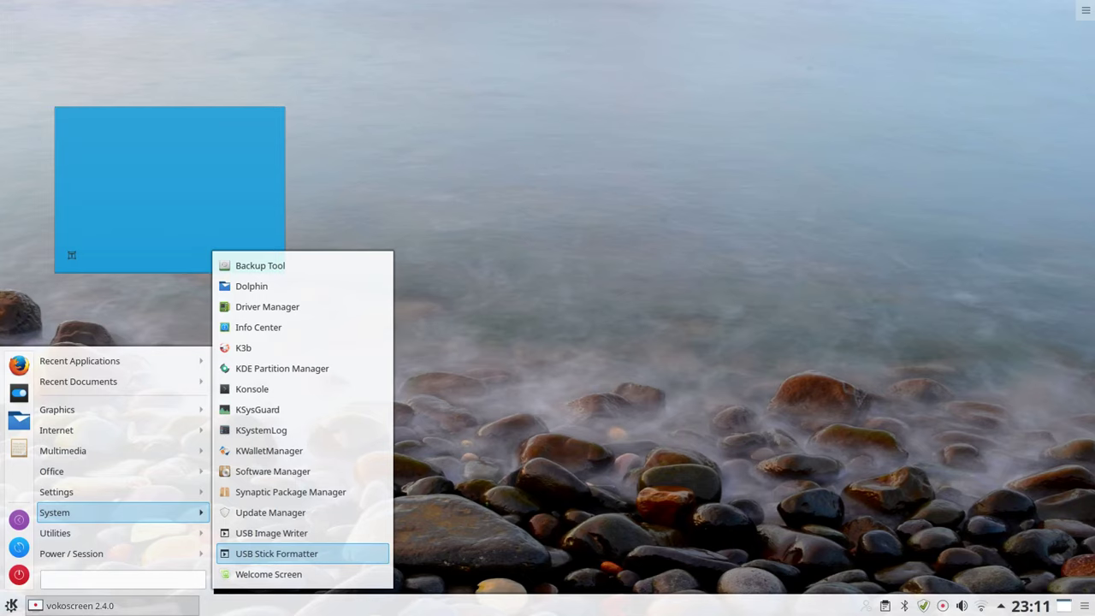
key("Up")
key("Down")
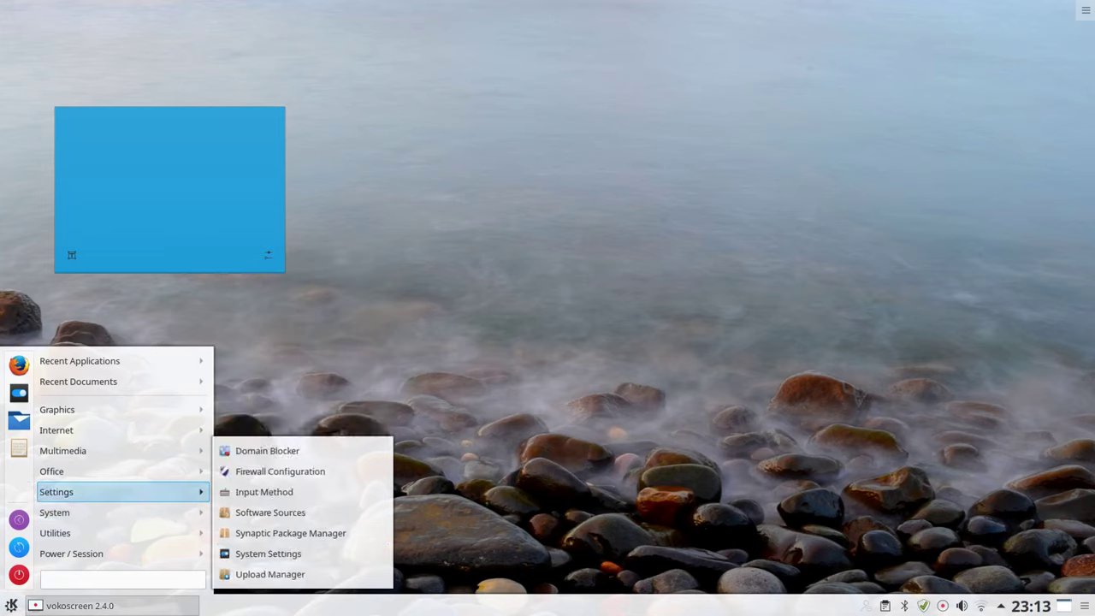
mouse_move(71, 553)
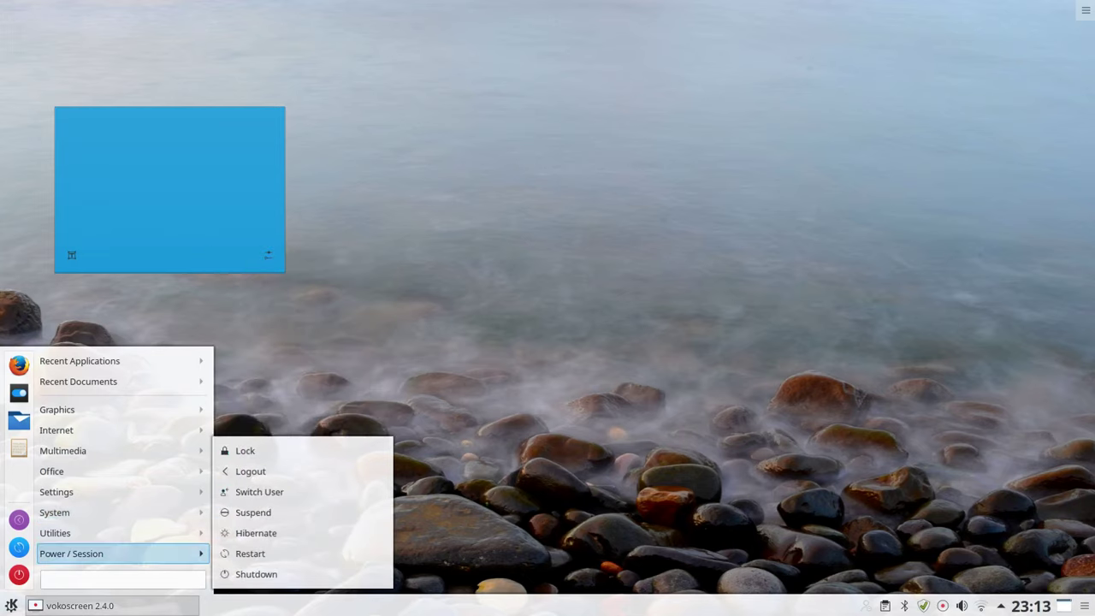
mouse_move(56, 410)
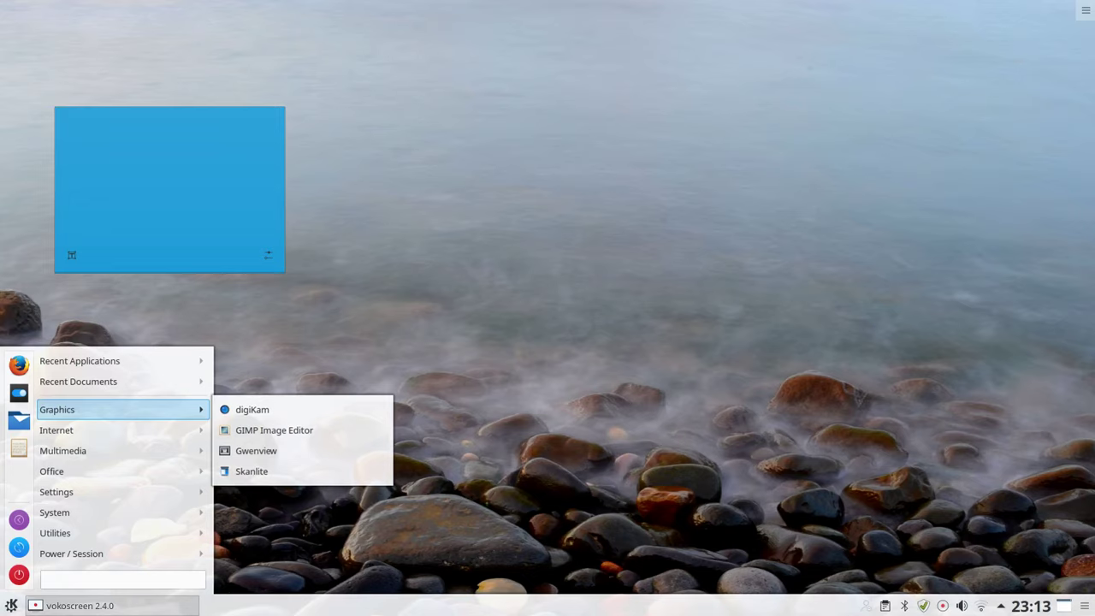
left_click(57, 429)
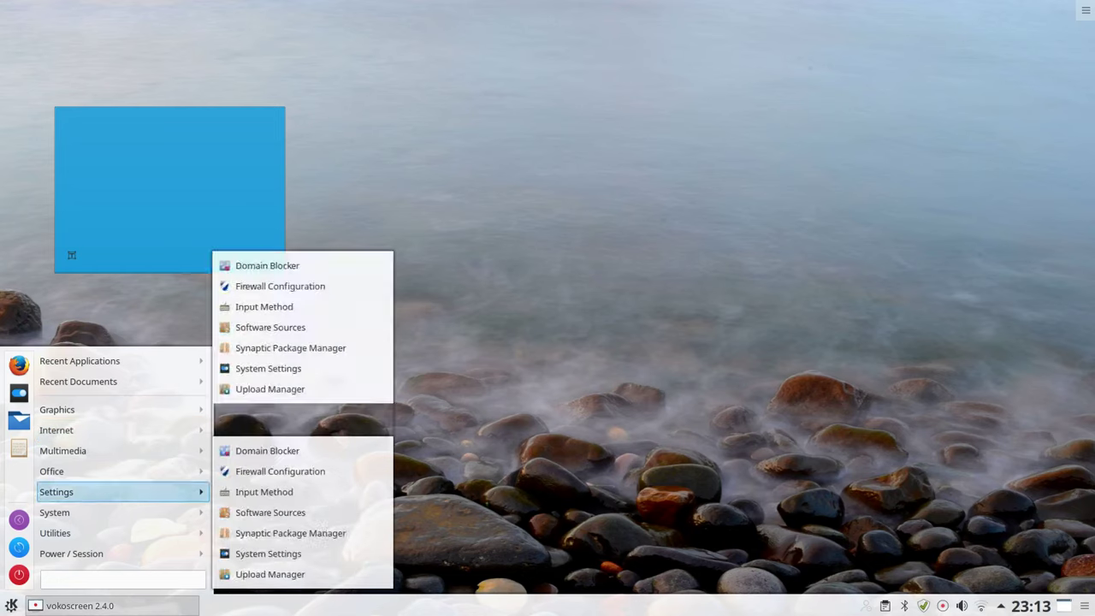
mouse_move(78, 381)
key("Escape")
key("Escape")
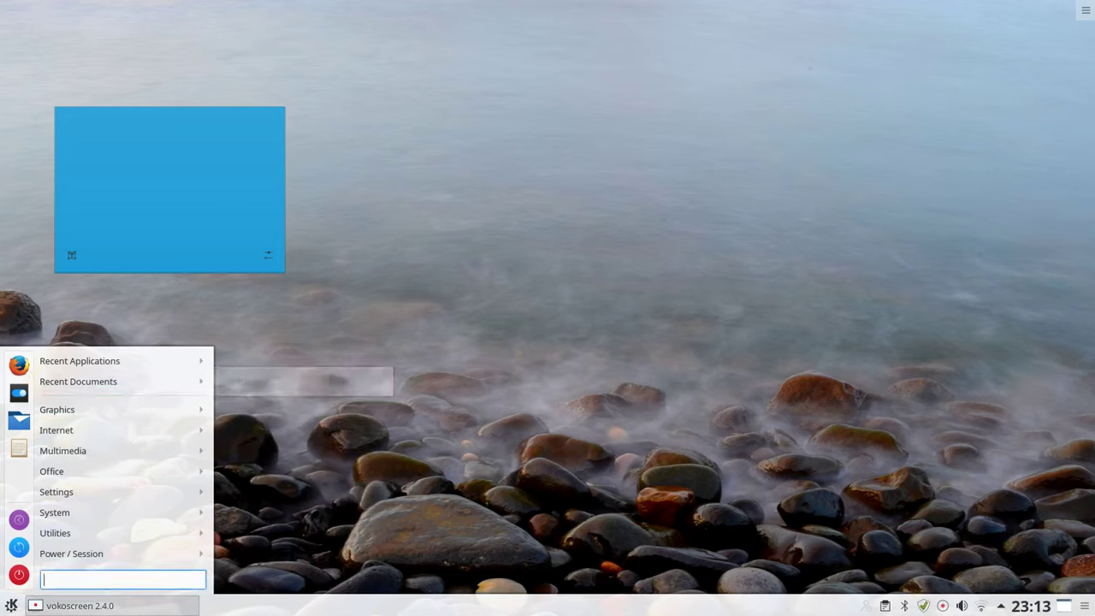